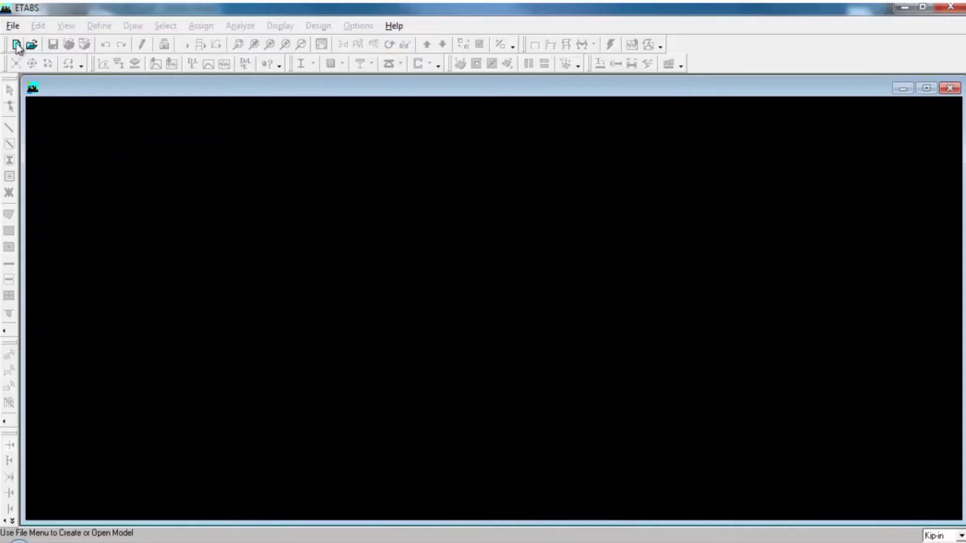
# - Open the model file Ejemplo_Losa Maciza con Shell.EDB from the Modelos Bases ETABS folder
pyautogui.click(13, 25)
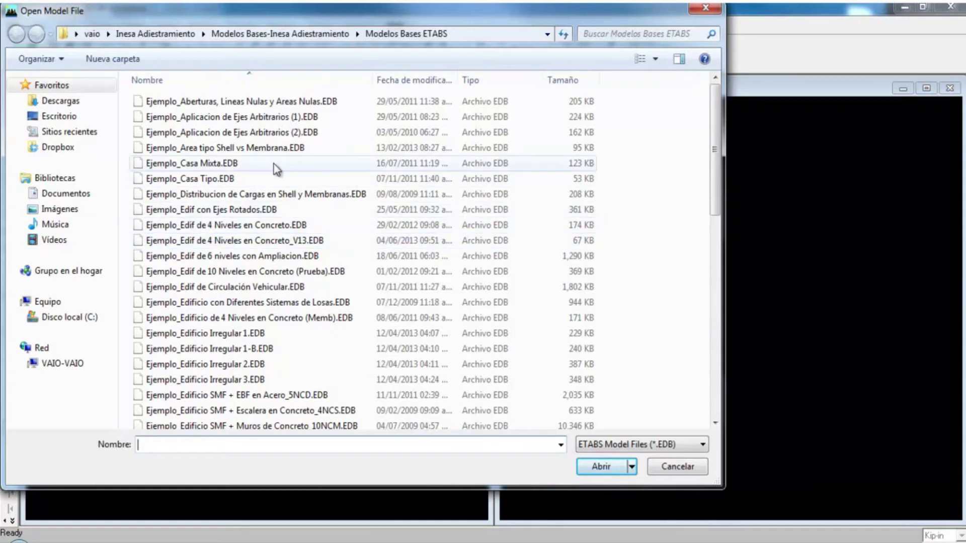
pyautogui.scroll(-3, 542, 272)
pyautogui.scroll(3, 542, 272)
pyautogui.scroll(-6, 541, 271)
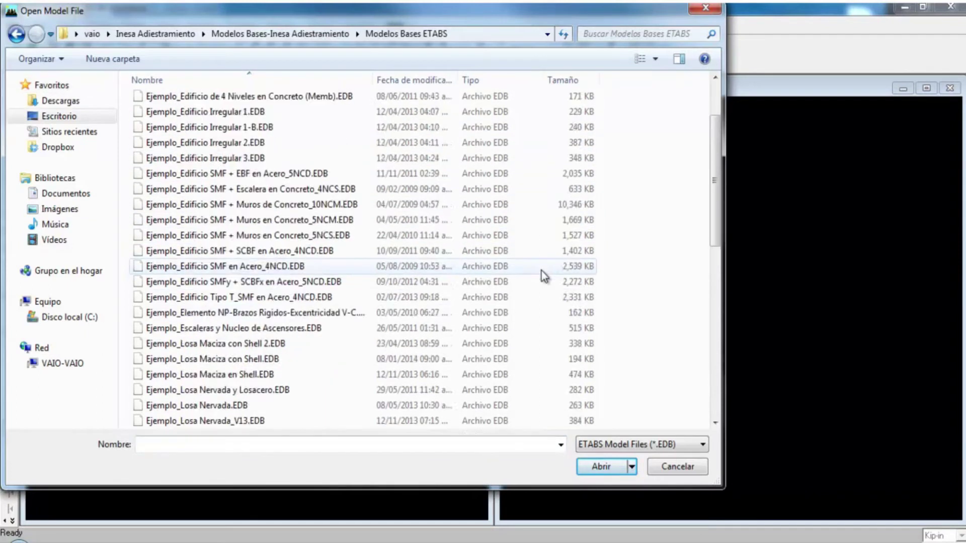
pyautogui.click(266, 313)
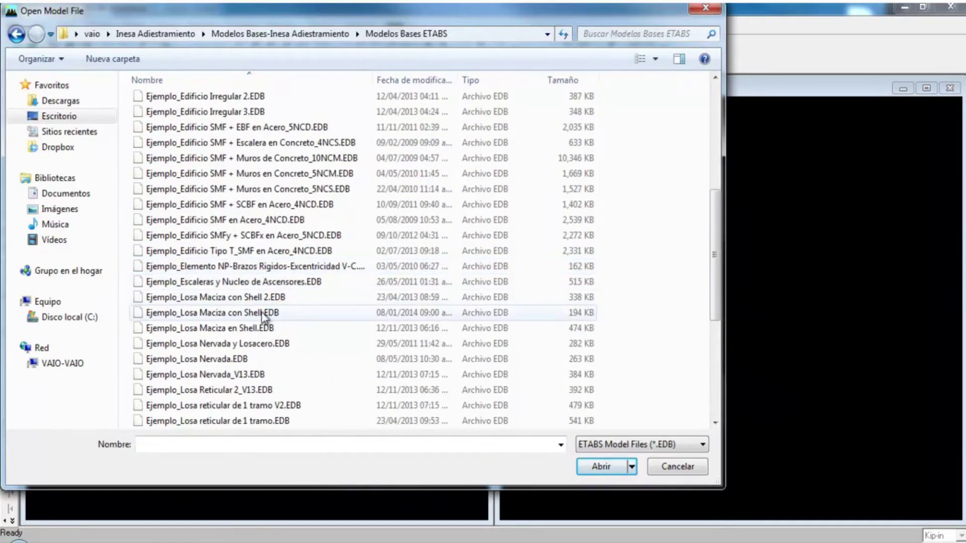
pyautogui.click(599, 467)
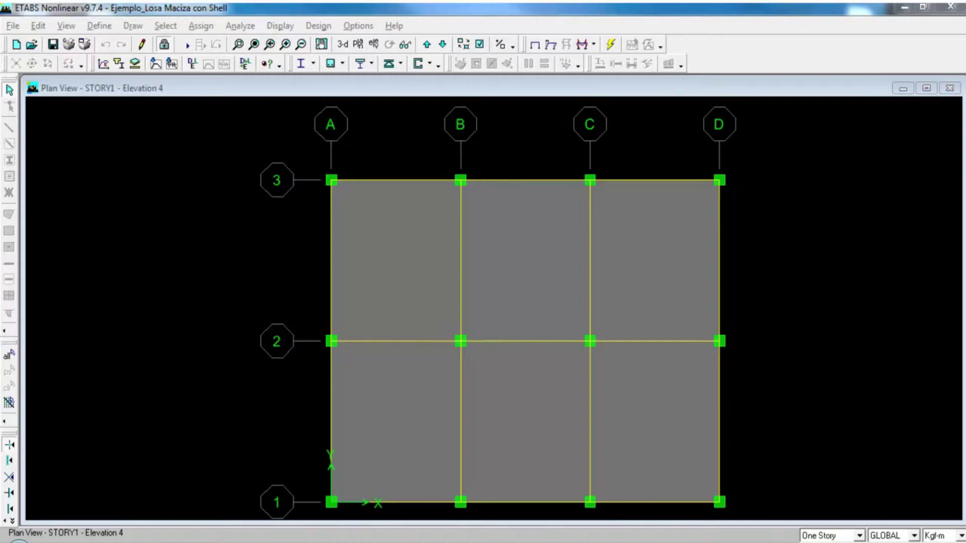
# - Turn on the Auto Area Mesh display for the STORY1 plan view of the solid slab
pyautogui.click(320, 44)
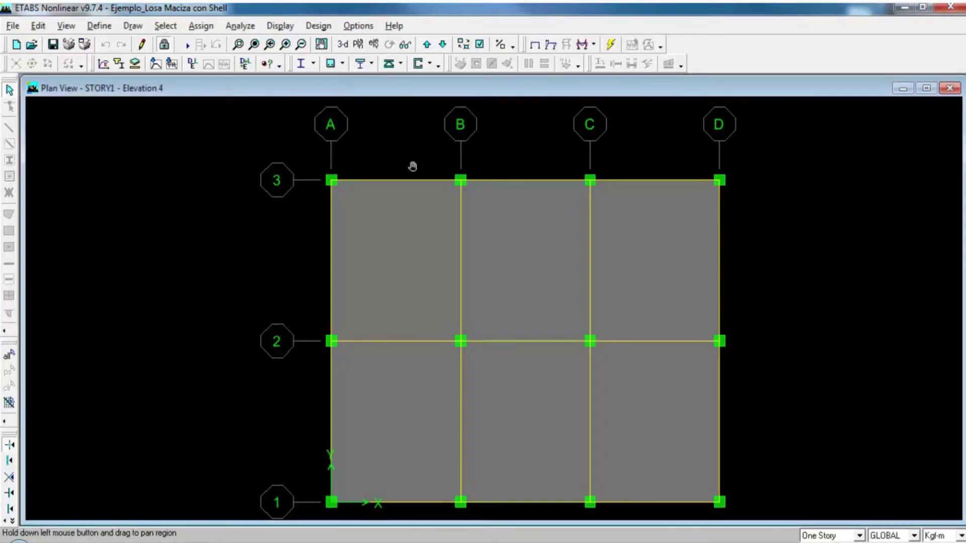
pyautogui.moveTo(412, 166); pyautogui.dragTo(402, 161)
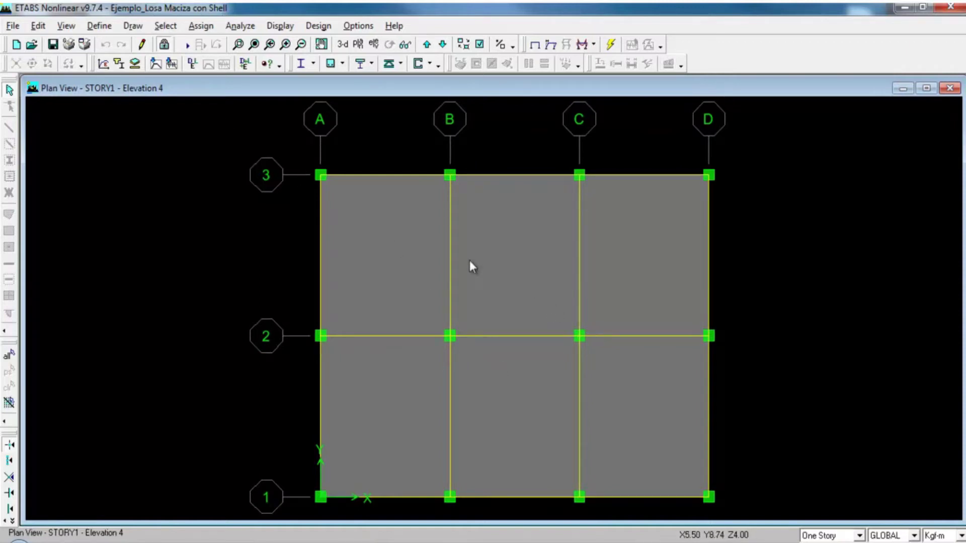
pyautogui.click(480, 45)
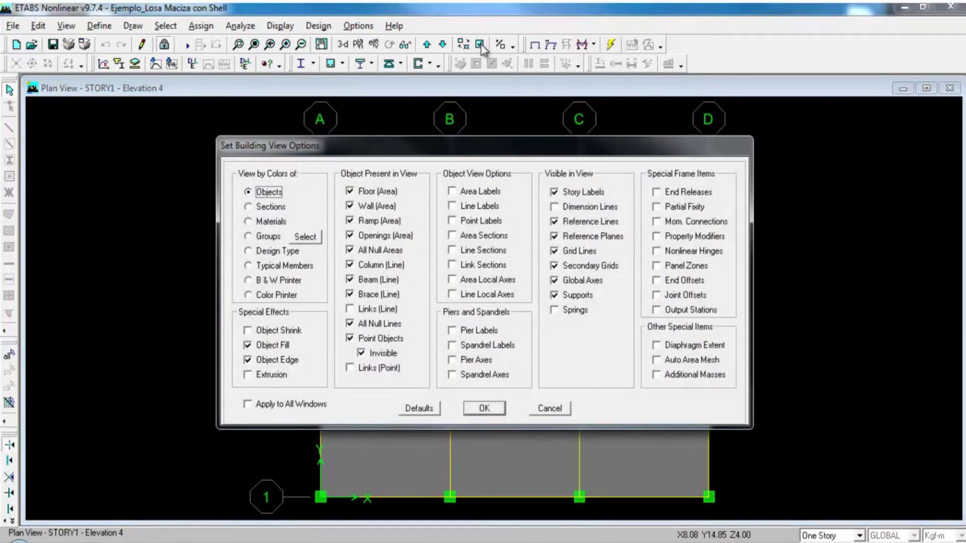
pyautogui.click(663, 363)
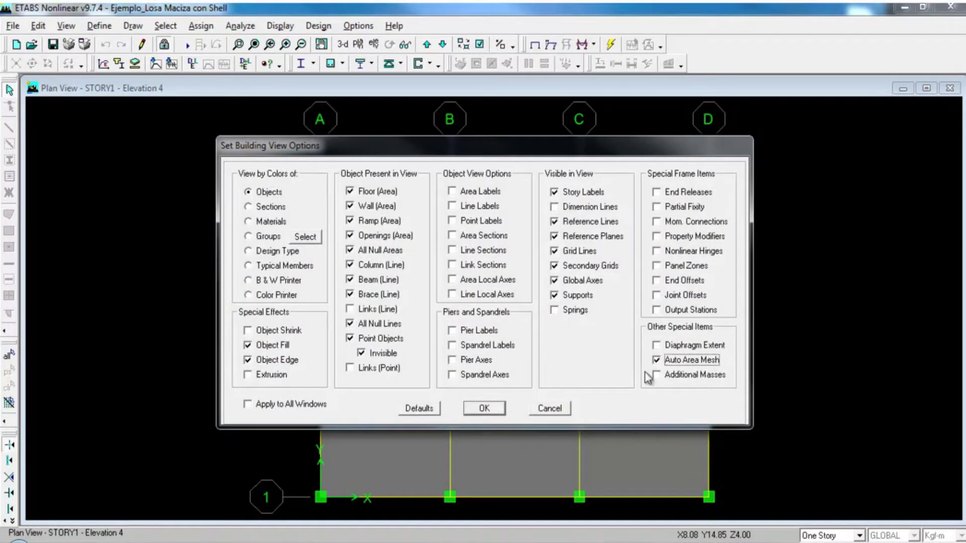
pyautogui.click(484, 409)
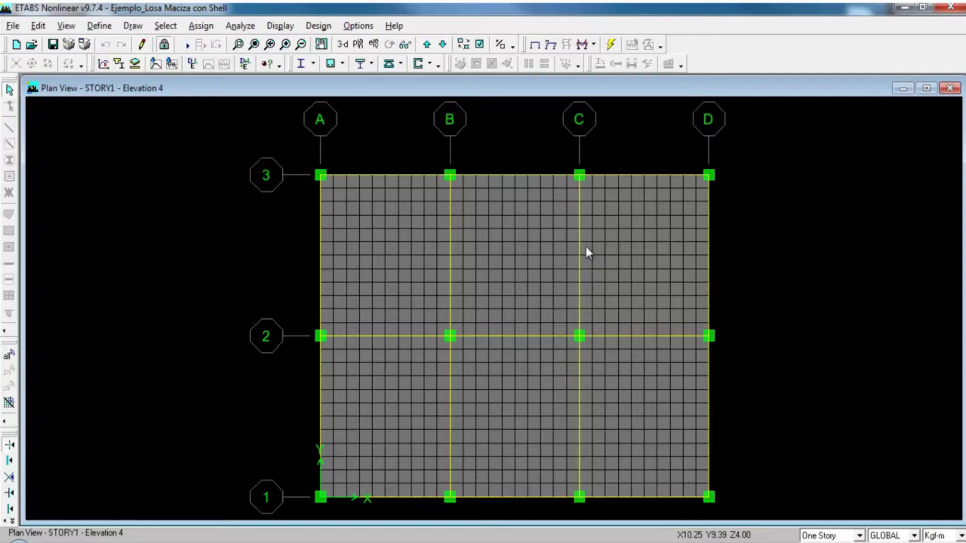
# - Switch to the 3-D view and display the deformed shape for PP Static Load with auto scaling and cubic curve
pyautogui.click(342, 44)
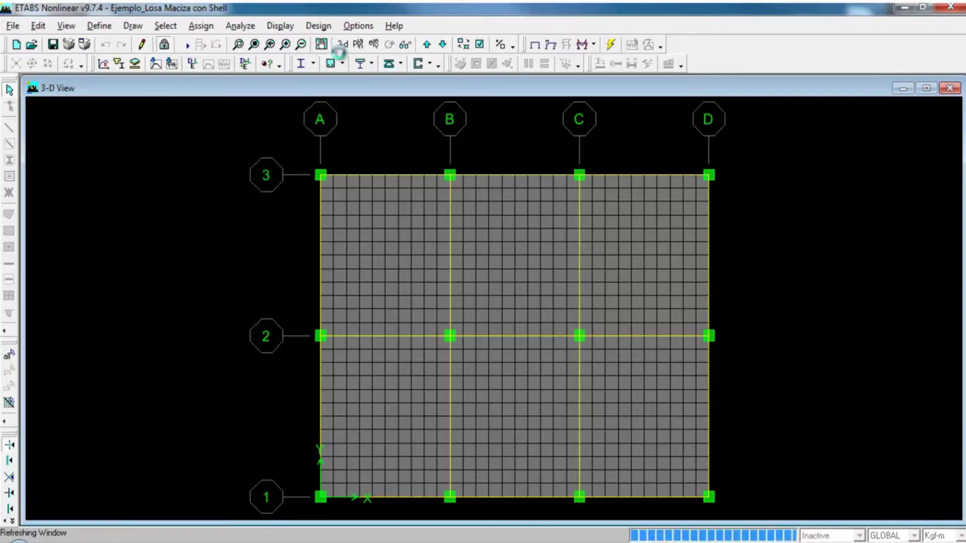
pyautogui.click(282, 25)
pyautogui.moveTo(397, 110)
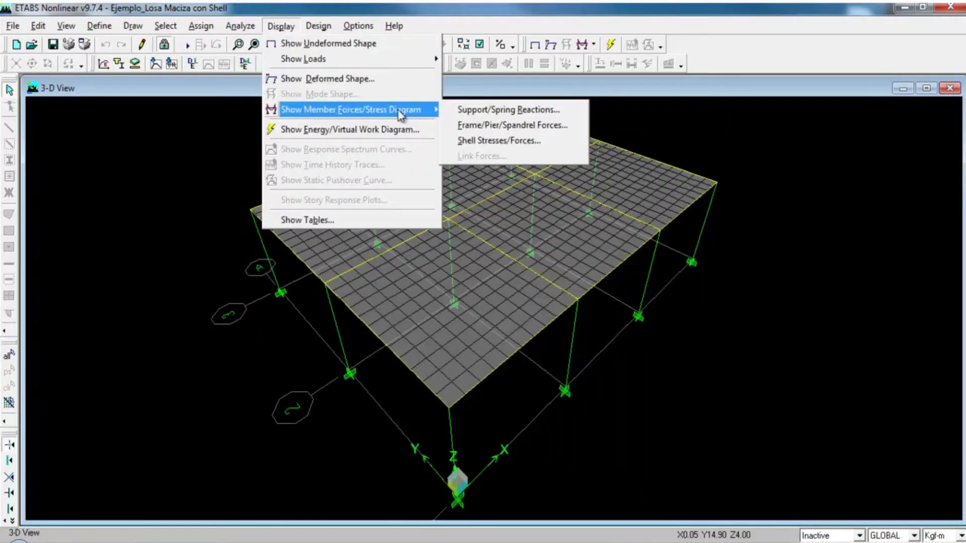
pyautogui.click(329, 79)
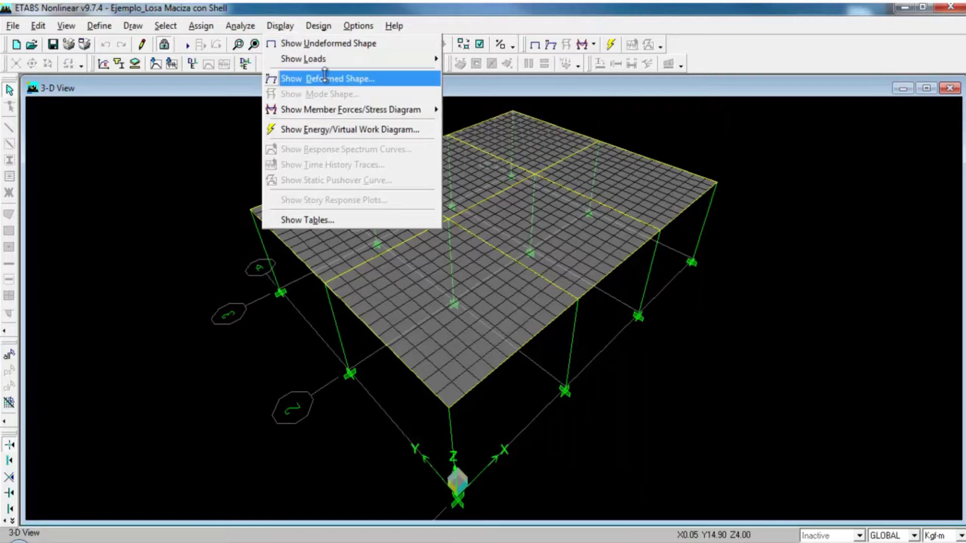
pyautogui.click(459, 354)
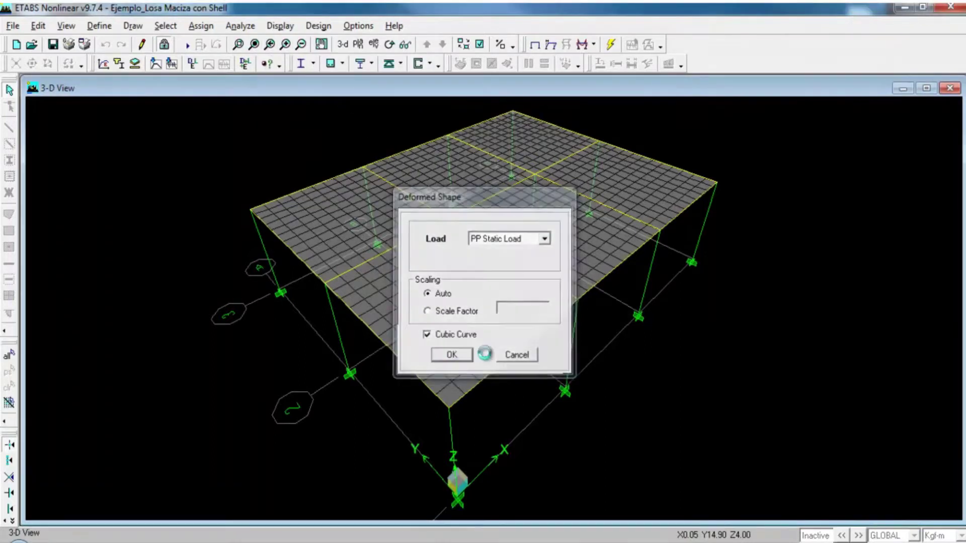
pyautogui.click(320, 44)
pyautogui.moveTo(453, 282); pyautogui.dragTo(441, 287)
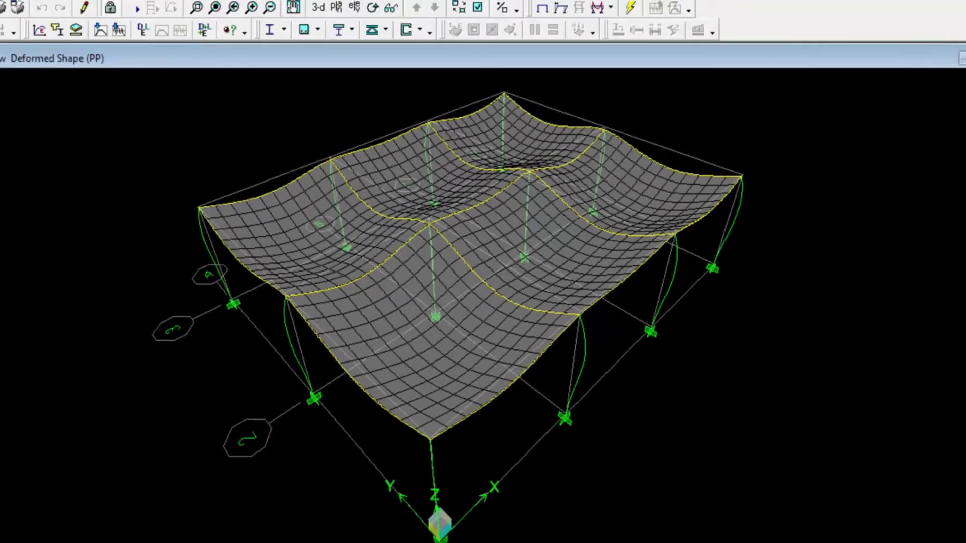
# - Open the model file Ejemplo_Losa Nervada.EDB
pyautogui.click(14, 25)
pyautogui.click(34, 58)
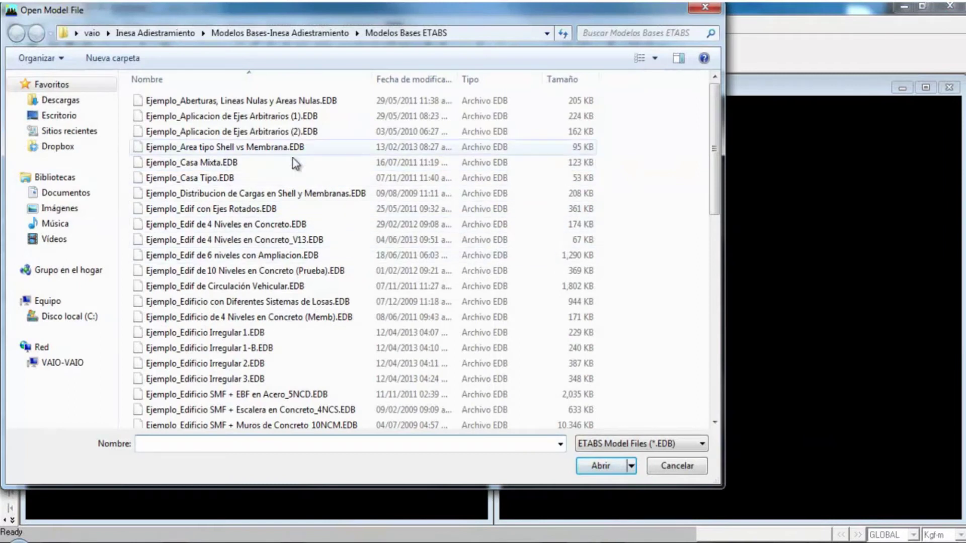
pyautogui.moveTo(714, 166); pyautogui.dragTo(720, 276)
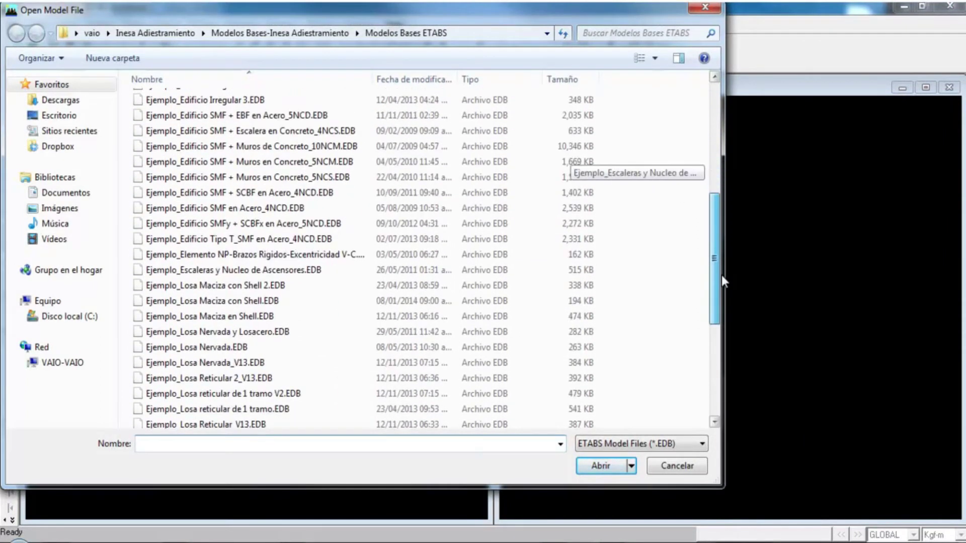
pyautogui.click(262, 346)
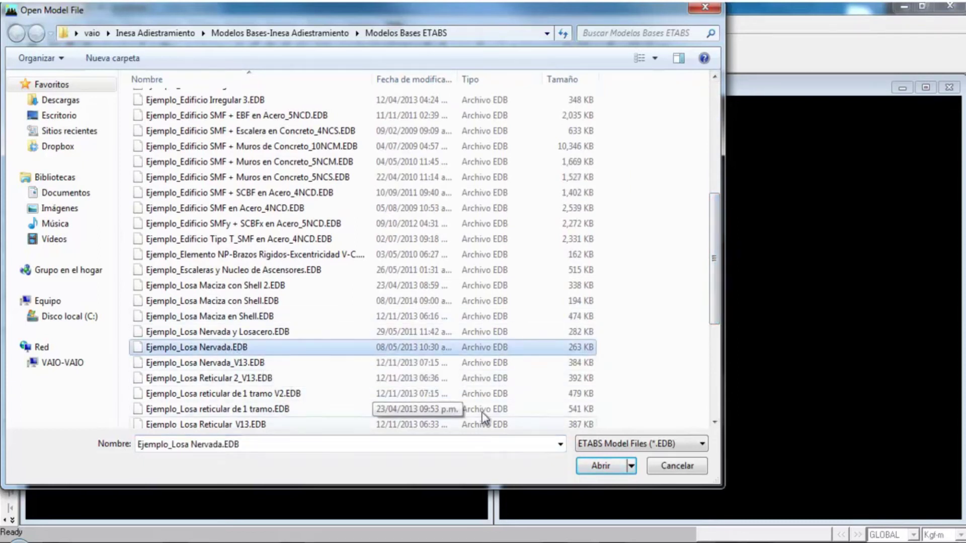
pyautogui.click(601, 466)
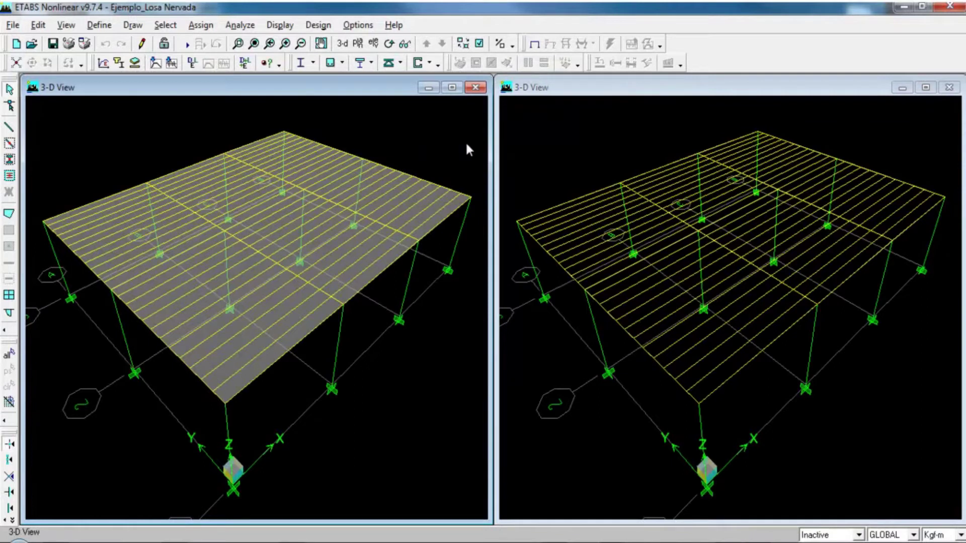
# - Set the view without area fill to the STORY1 plan
pyautogui.click(371, 66)
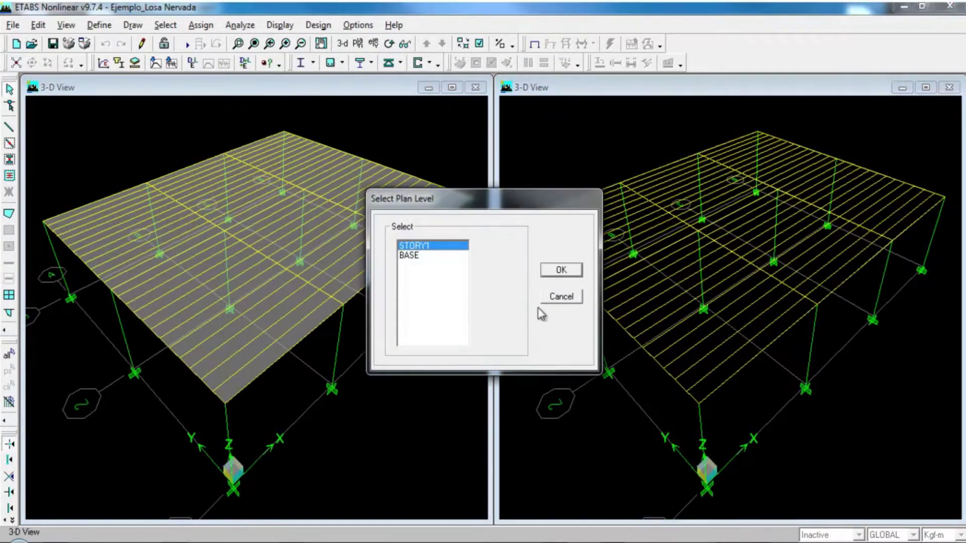
pyautogui.click(559, 271)
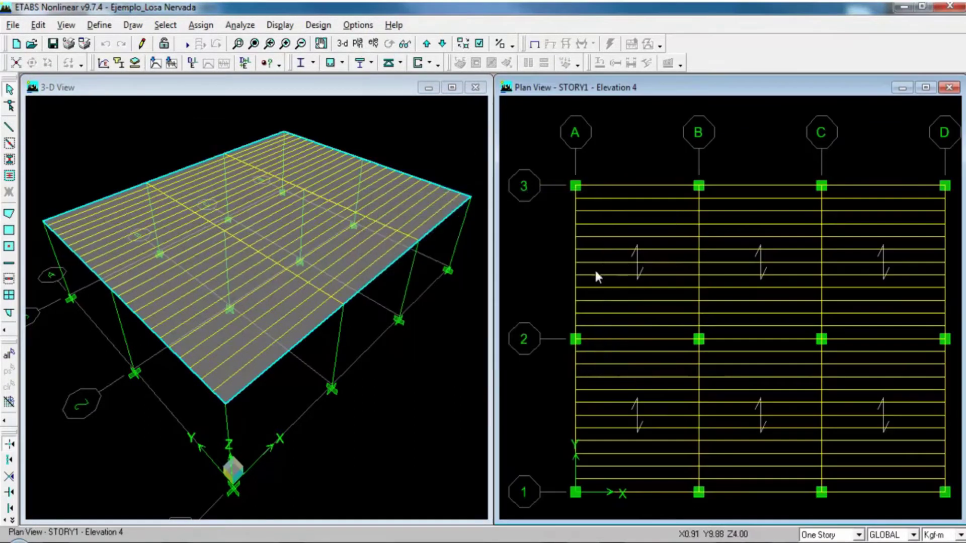
pyautogui.click(320, 43)
pyautogui.moveTo(694, 231)
pyautogui.mouseDown()
pyautogui.moveTo(680, 221)
pyautogui.moveTo(687, 227)
pyautogui.mouseUp()
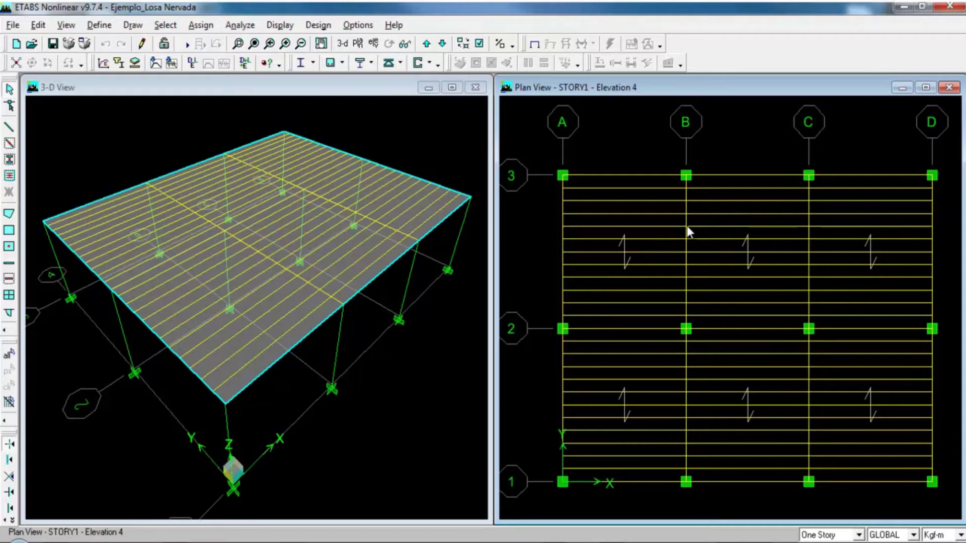
# - Isolate the slab rib nearest grid 3 between grids A and B and show it in a 3-D view
pyautogui.click(585, 189)
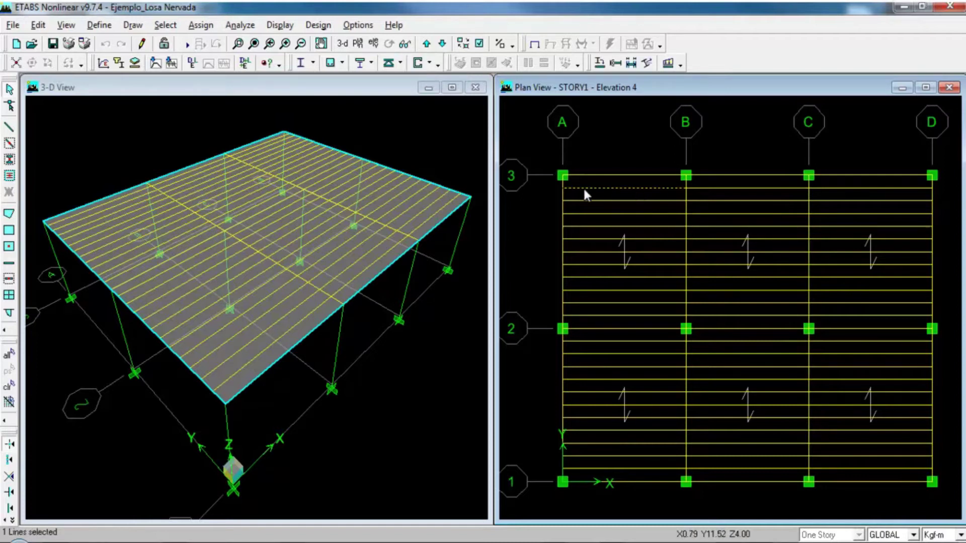
pyautogui.click(66, 24)
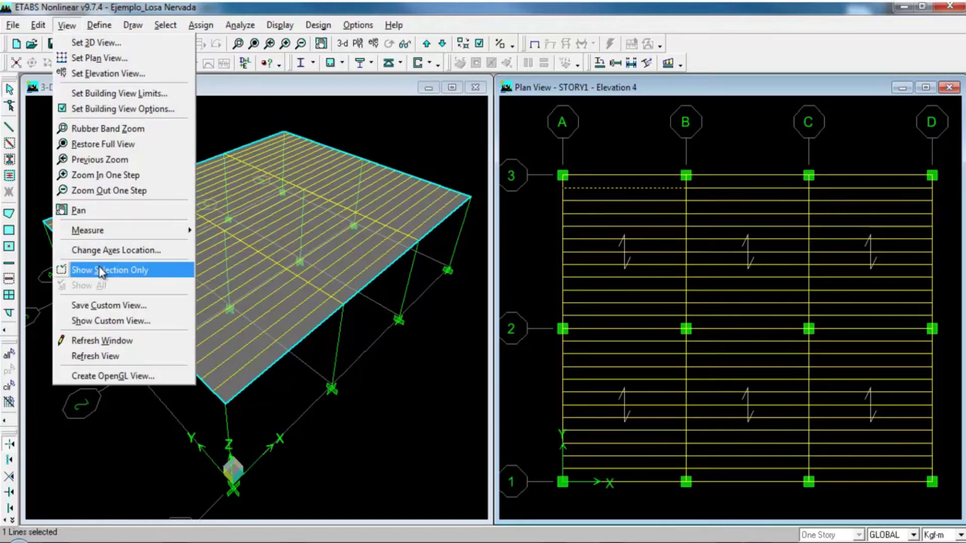
pyautogui.click(99, 270)
pyautogui.click(336, 44)
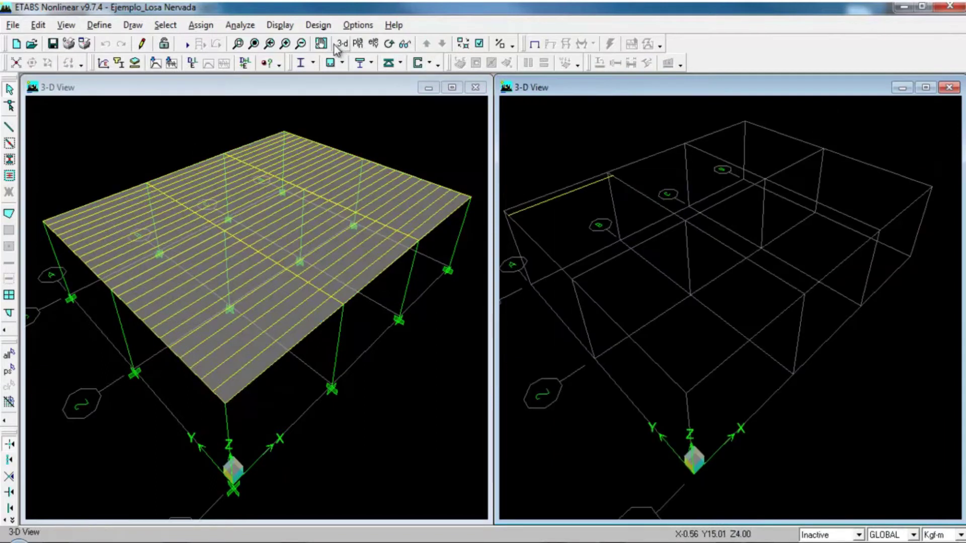
pyautogui.click(321, 43)
pyautogui.moveTo(611, 212); pyautogui.dragTo(669, 227)
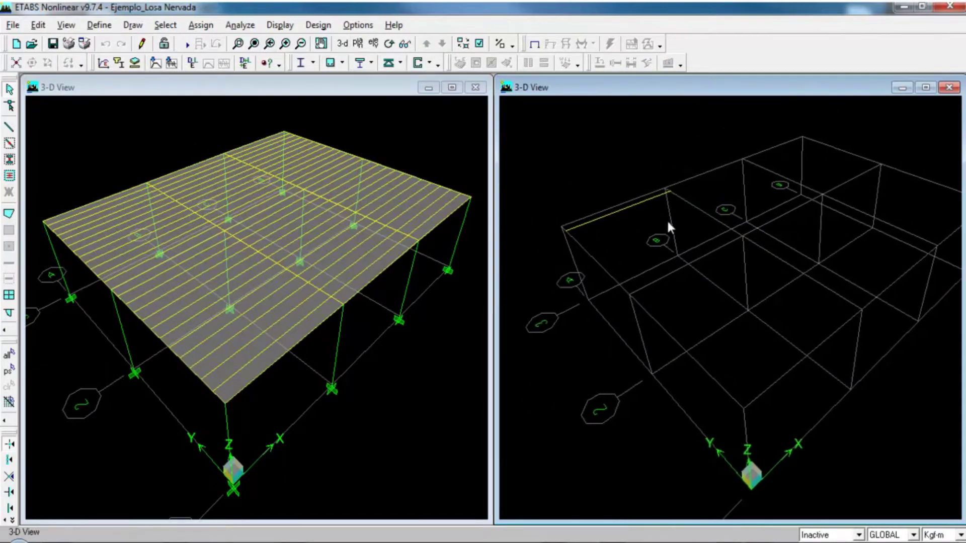
# - Turn on the Extrusion effect for the isolated rib and examine its T-shaped section up close from a rotated angle
pyautogui.click(238, 44)
pyautogui.moveTo(542, 174); pyautogui.dragTo(694, 250)
pyautogui.click(480, 44)
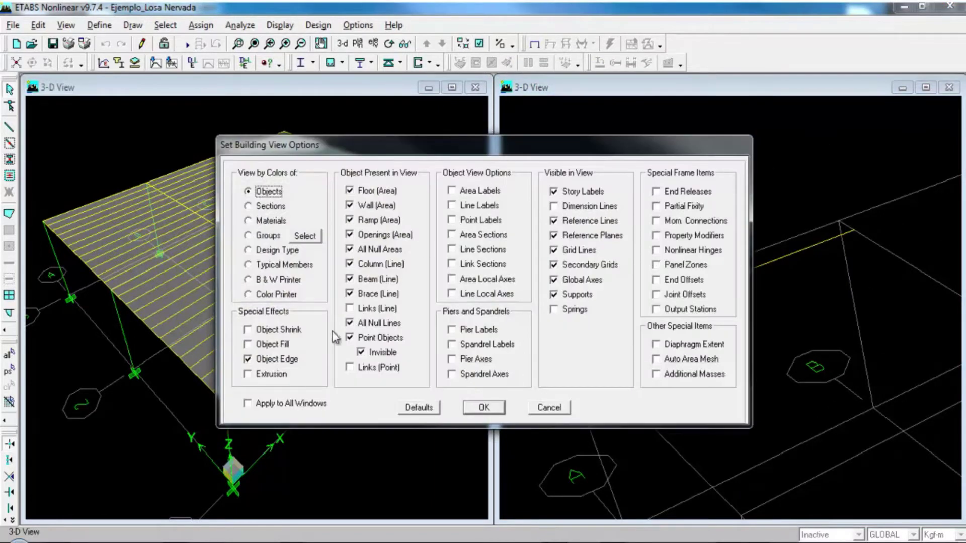
pyautogui.click(256, 375)
pyautogui.click(480, 407)
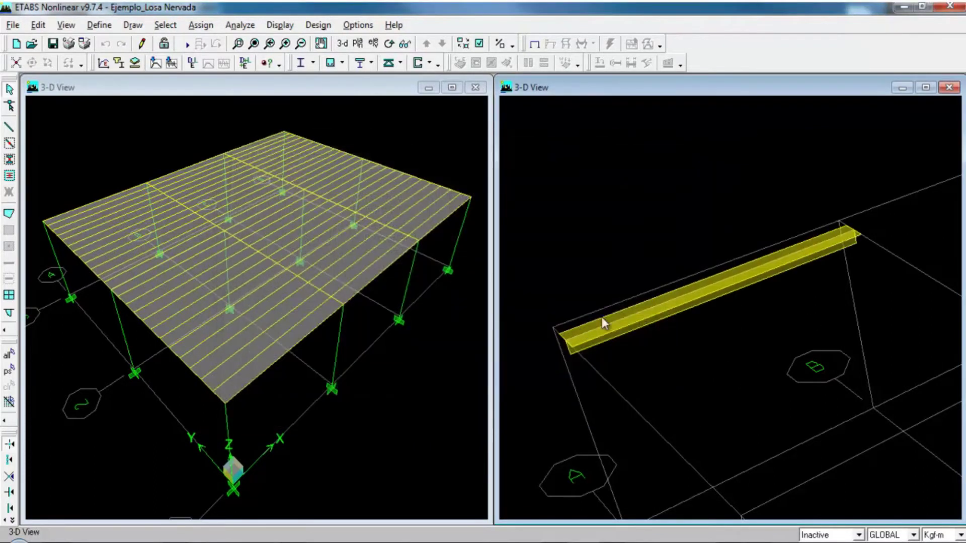
pyautogui.click(388, 43)
pyautogui.moveTo(586, 274)
pyautogui.mouseDown()
pyautogui.moveTo(672, 239)
pyautogui.moveTo(672, 326)
pyautogui.mouseUp()
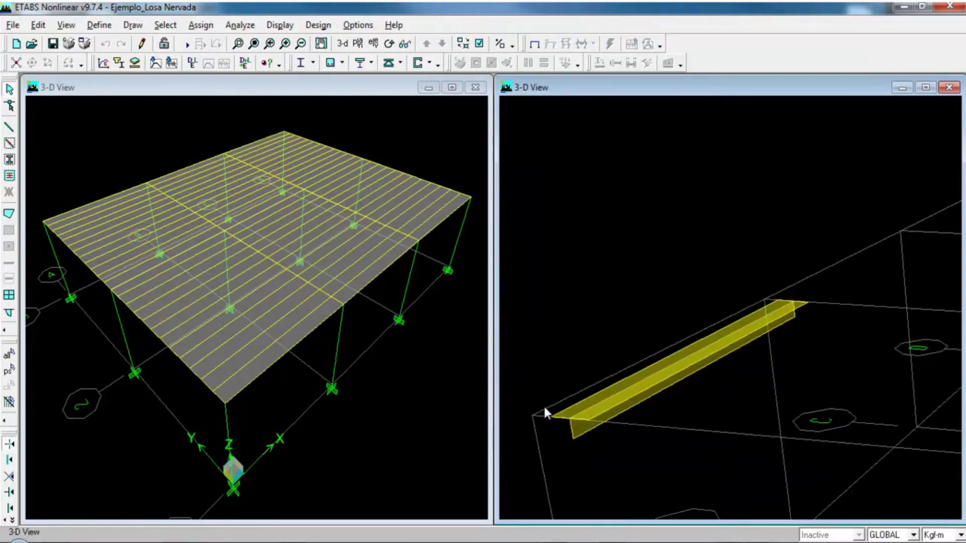
# - Inspect the NERV frame section's material and tee dimensions, leaving the definition without changes
pyautogui.click(99, 24)
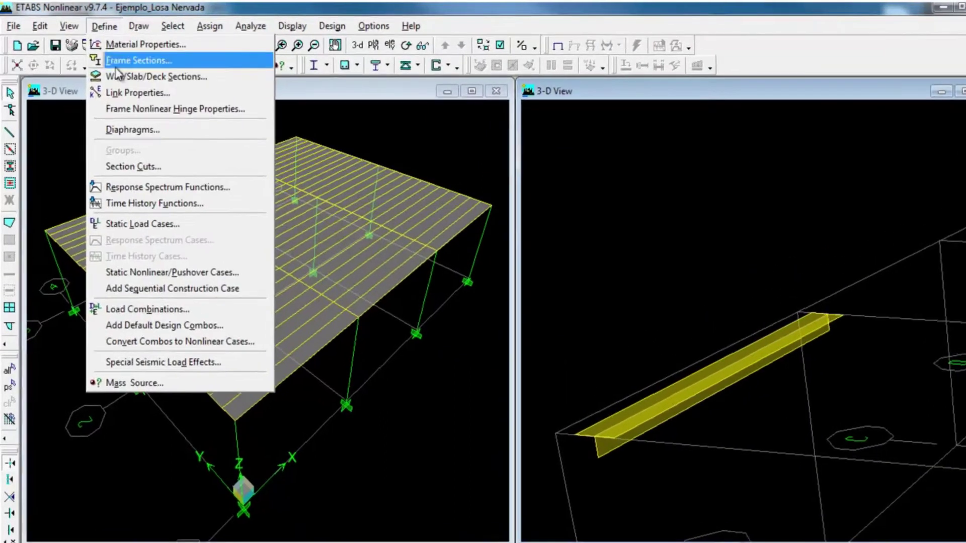
pyautogui.click(117, 61)
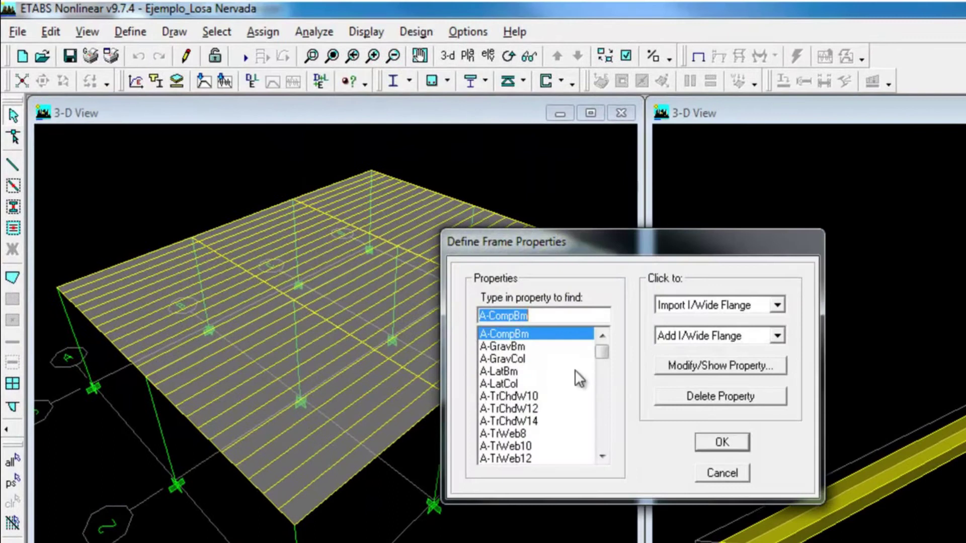
pyautogui.write('N')
pyautogui.click(752, 366)
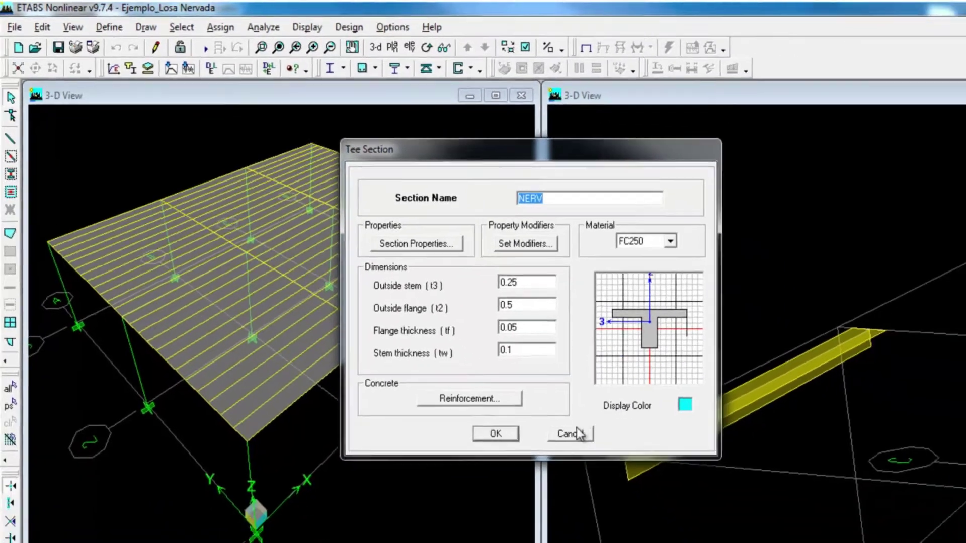
pyautogui.click(637, 482)
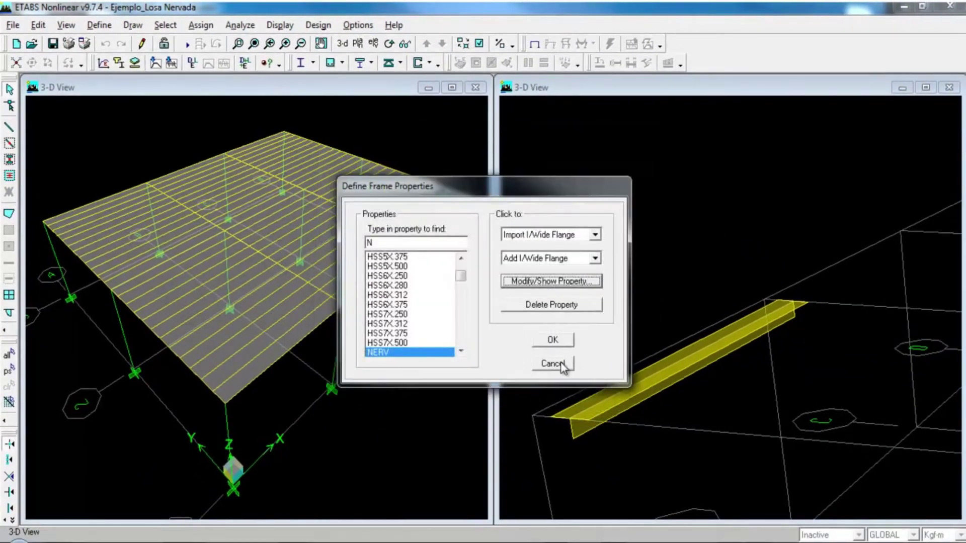
pyautogui.click(554, 363)
# - Turn off the Extrusion effect and show all objects of the model again in the isolated rib's view
pyautogui.click(478, 43)
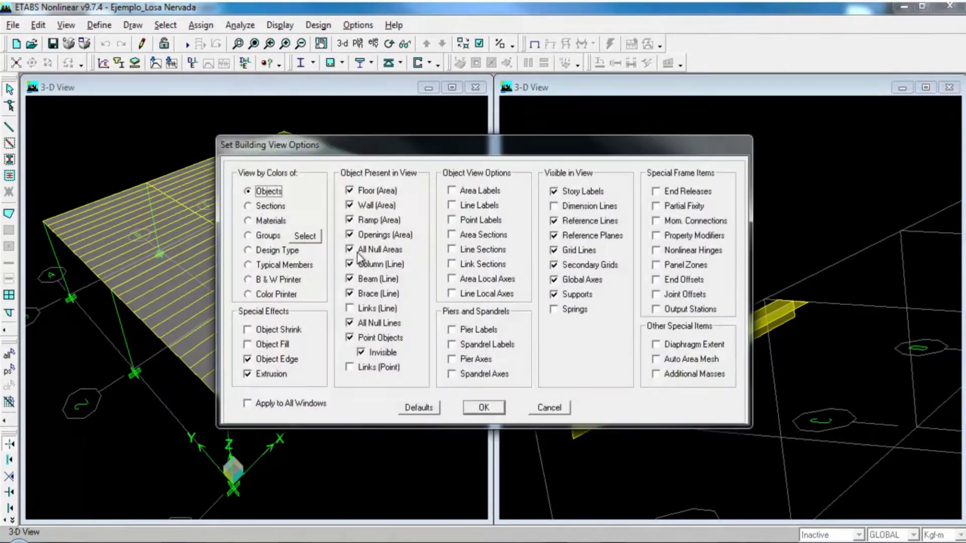
pyautogui.click(275, 374)
pyautogui.click(475, 407)
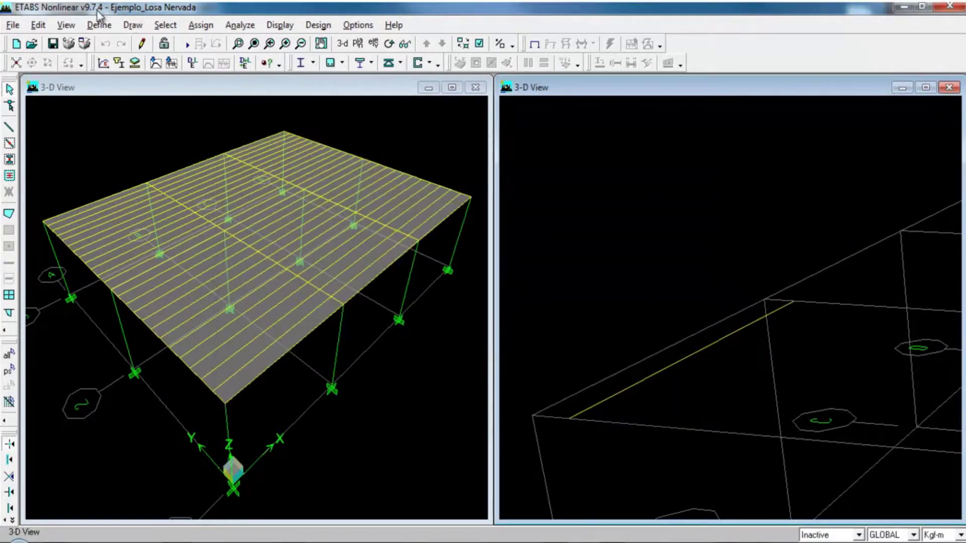
pyautogui.click(66, 25)
pyautogui.click(90, 286)
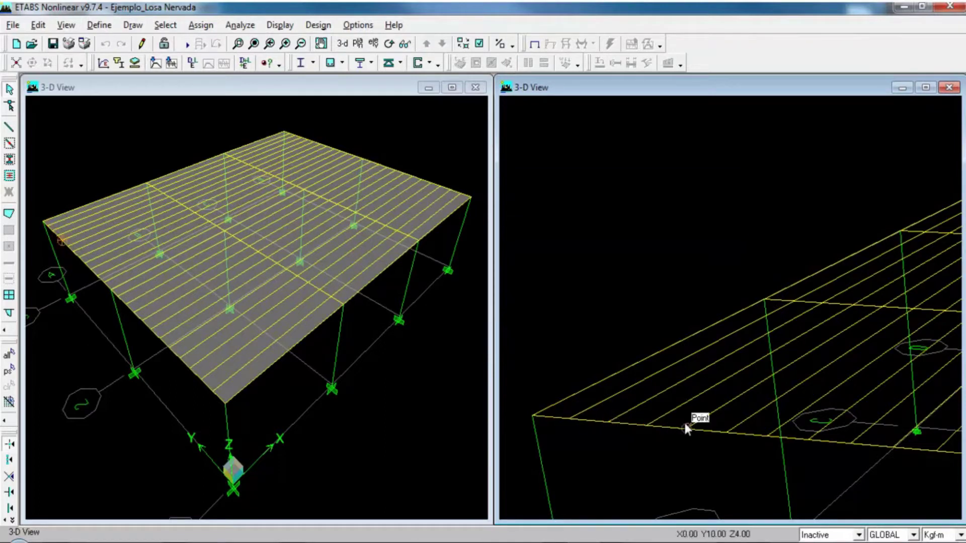
# - Show the STORY1 plan view and inspect the assignments of the floor area between grids A-B and 2-3
pyautogui.click(358, 44)
pyautogui.click(549, 272)
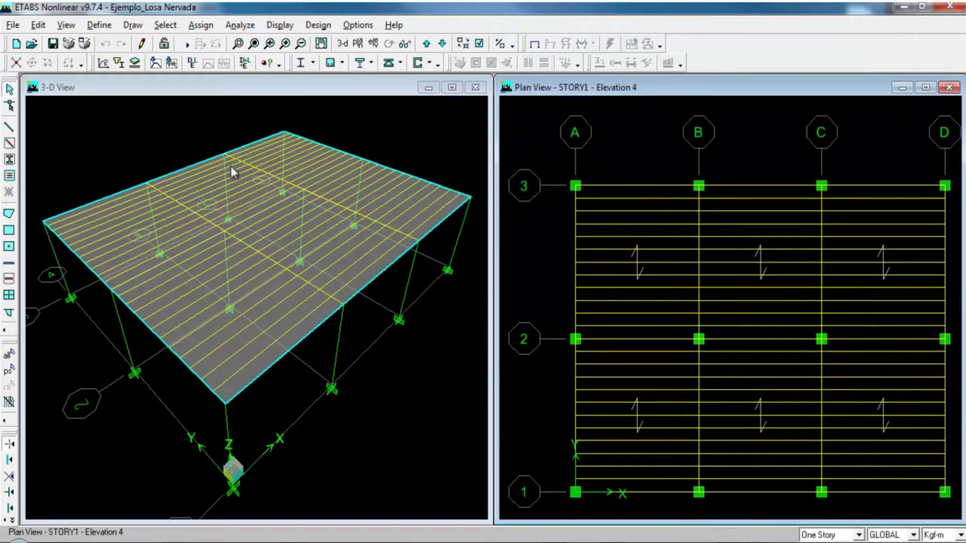
pyautogui.click(624, 253)
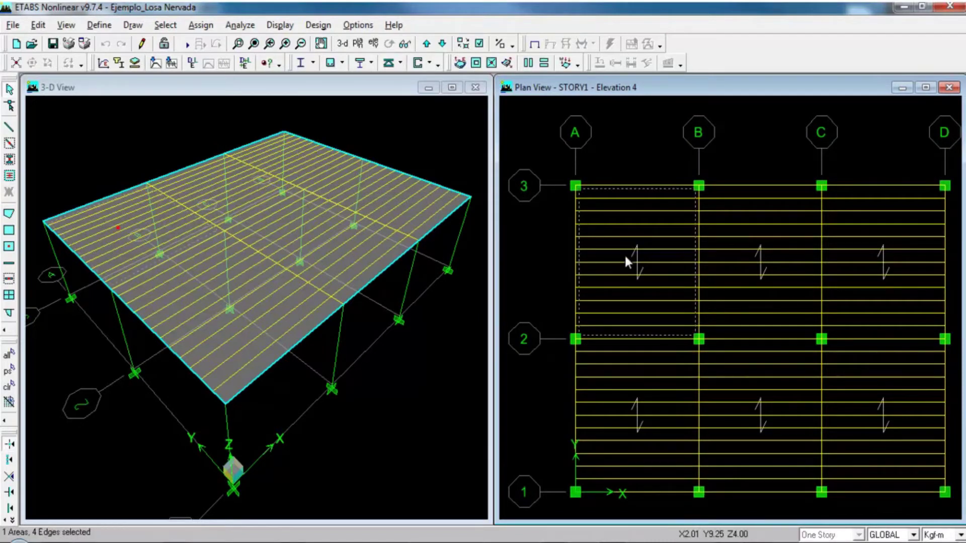
pyautogui.rightClick(624, 255)
pyautogui.click(416, 120)
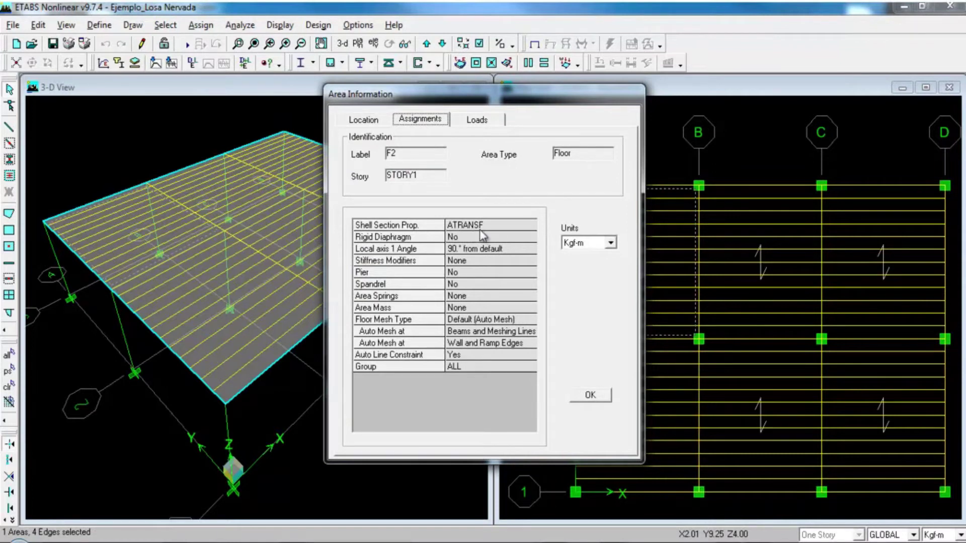
pyautogui.click(589, 395)
pyautogui.click(658, 317)
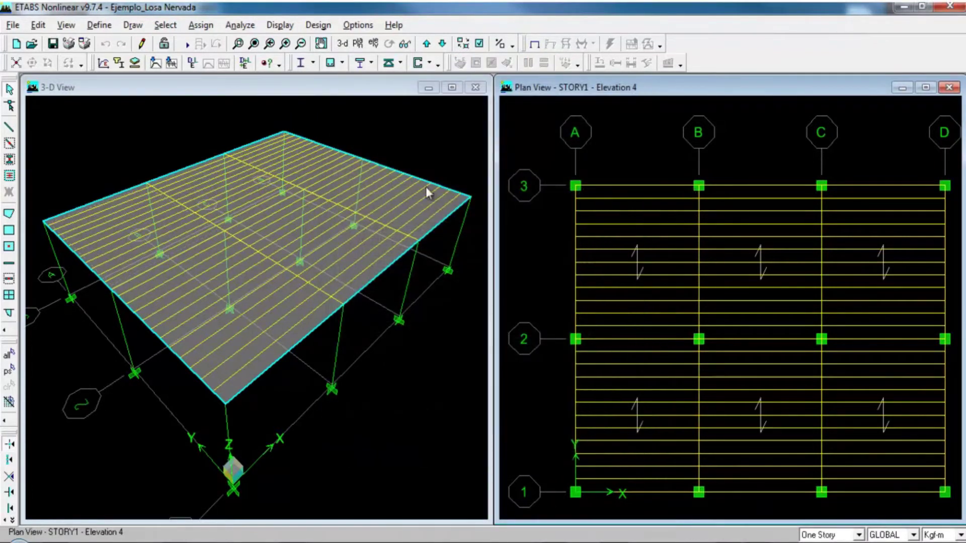
# - Inspect the ATRANSF slab section's material, thicknesses, membrane type and one-way load distribution, leaving the definition without changes
pyautogui.click(99, 25)
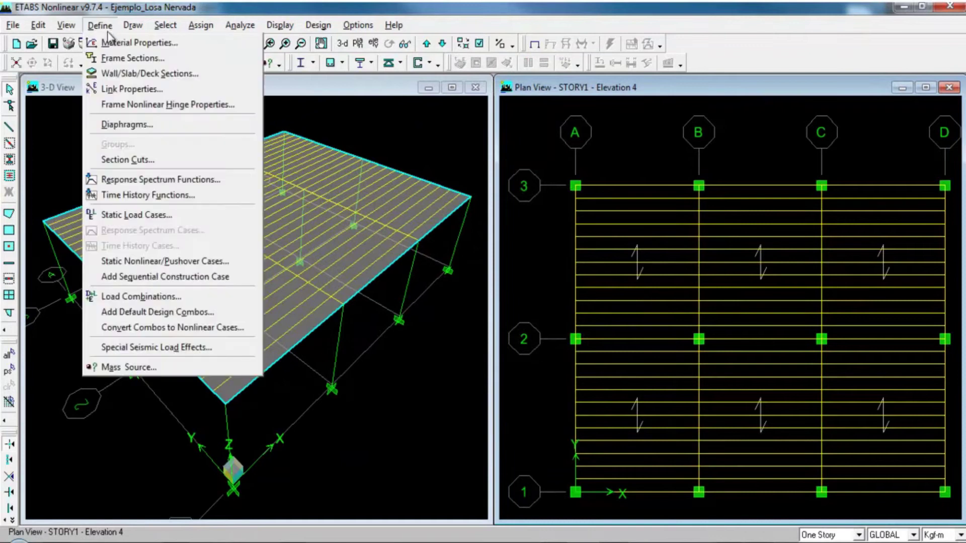
pyautogui.click(114, 73)
pyautogui.click(535, 260)
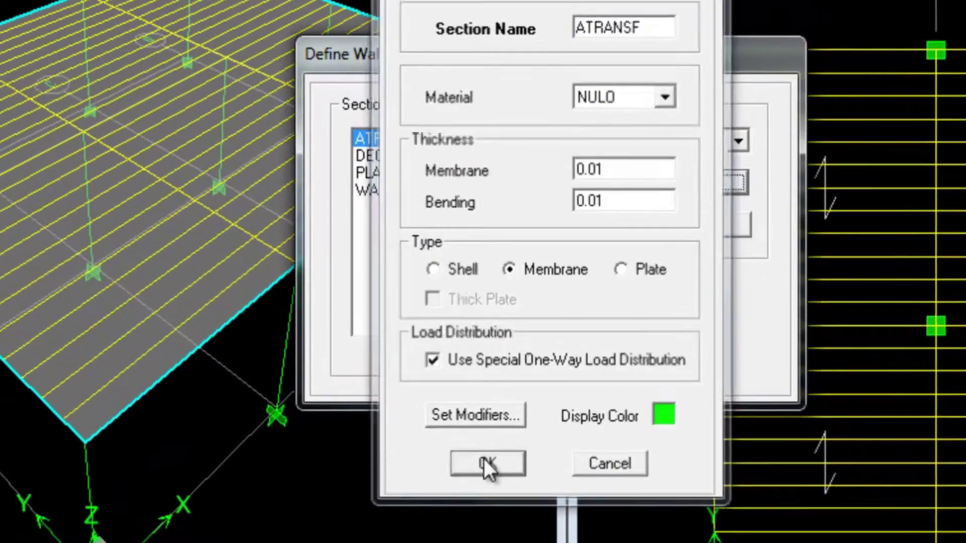
pyautogui.click(484, 458)
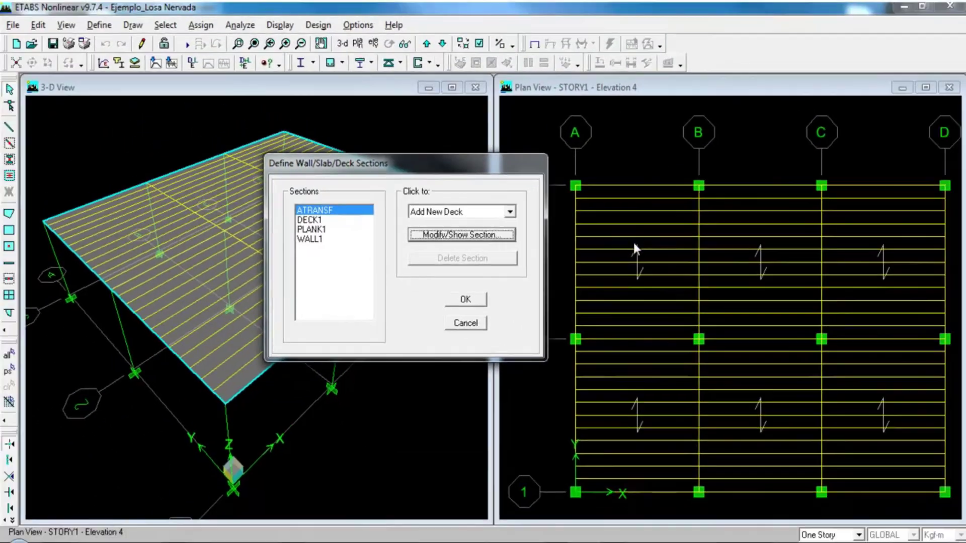
pyautogui.click(465, 323)
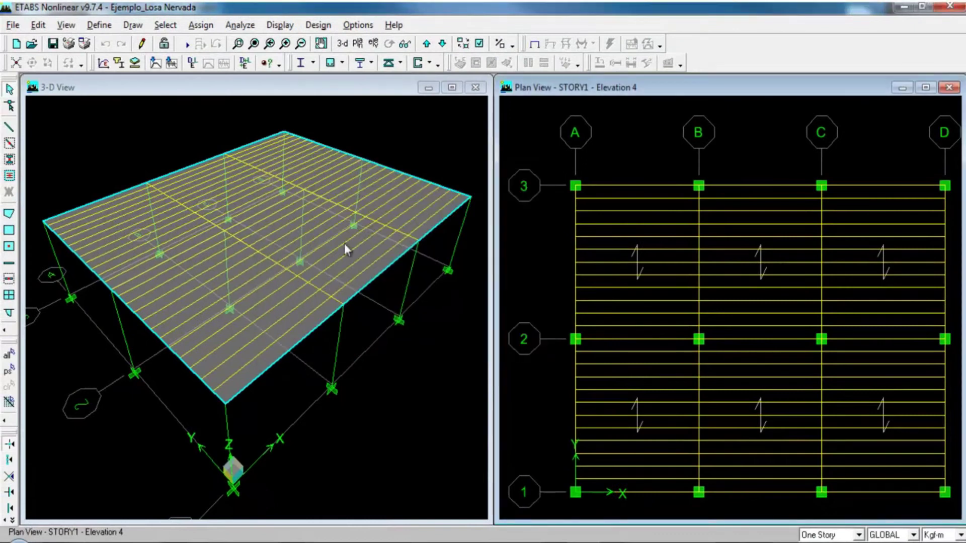
# - Inspect the analysis and design properties of the NULO material without changing them
pyautogui.click(99, 25)
pyautogui.click(121, 41)
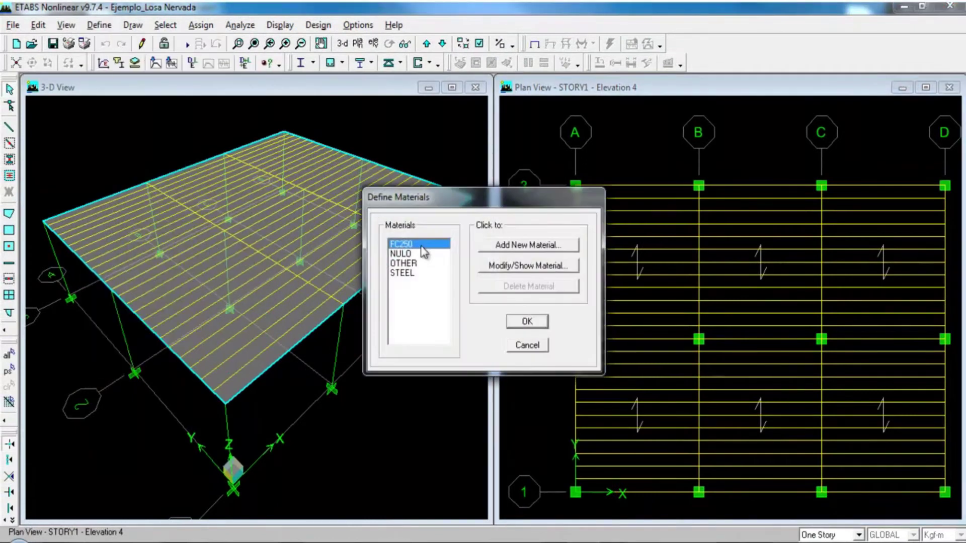
pyautogui.click(416, 250)
pyautogui.click(532, 262)
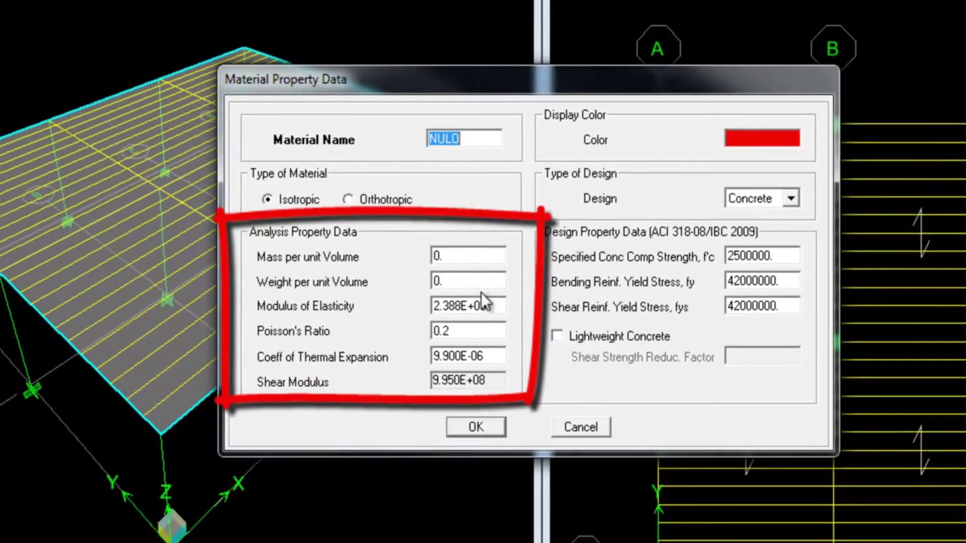
pyautogui.click(580, 426)
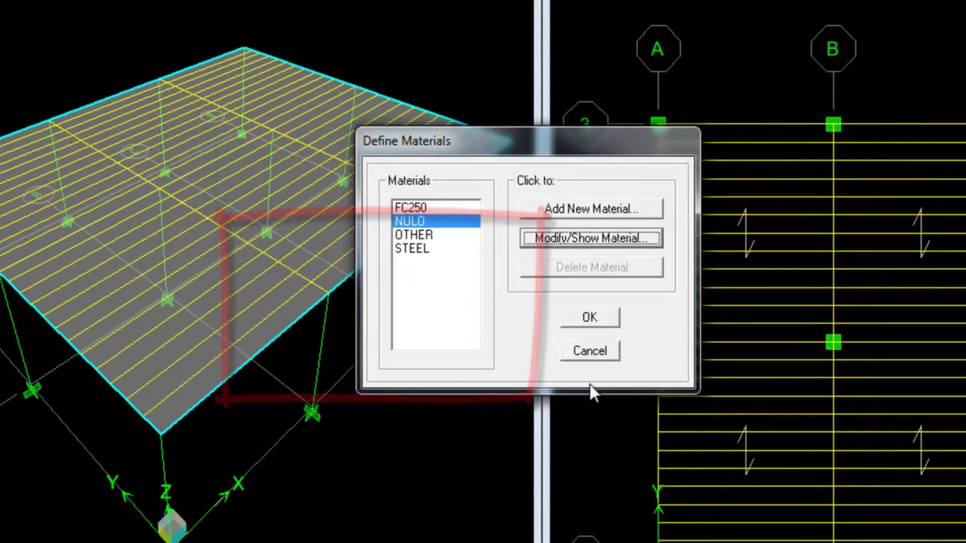
pyautogui.click(588, 352)
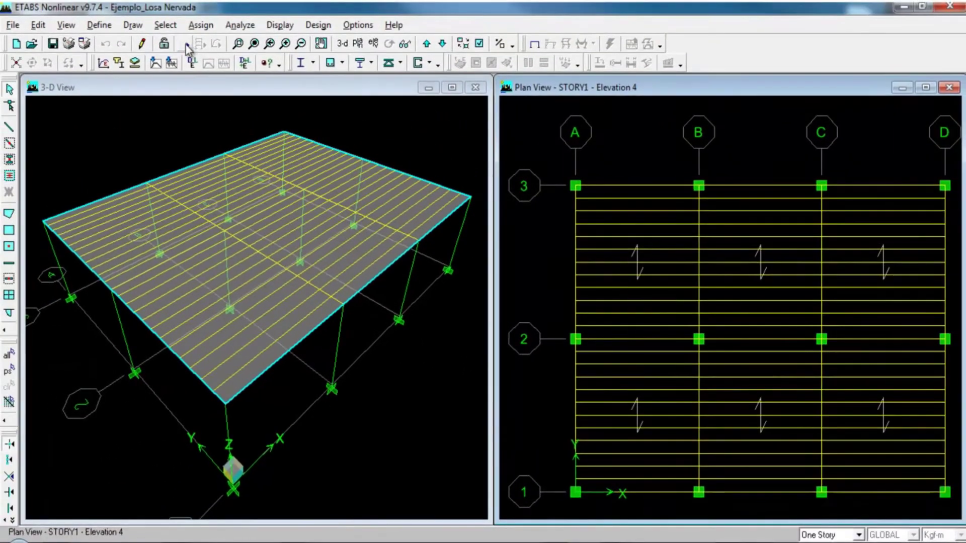
# - Run the analysis and remove the area fill from the 3-D view of the deformed shape
pyautogui.click(186, 44)
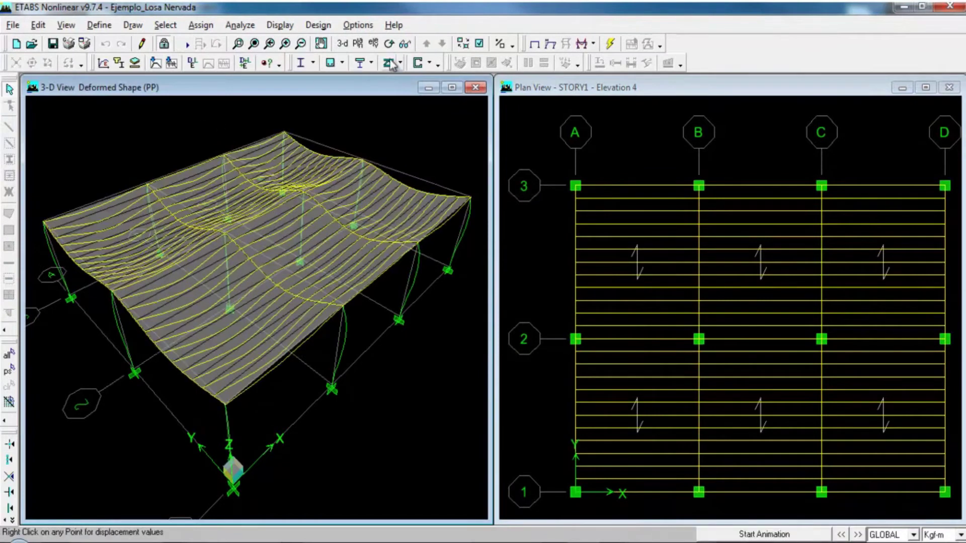
pyautogui.click(467, 44)
pyautogui.click(479, 44)
pyautogui.click(372, 191)
pyautogui.click(481, 407)
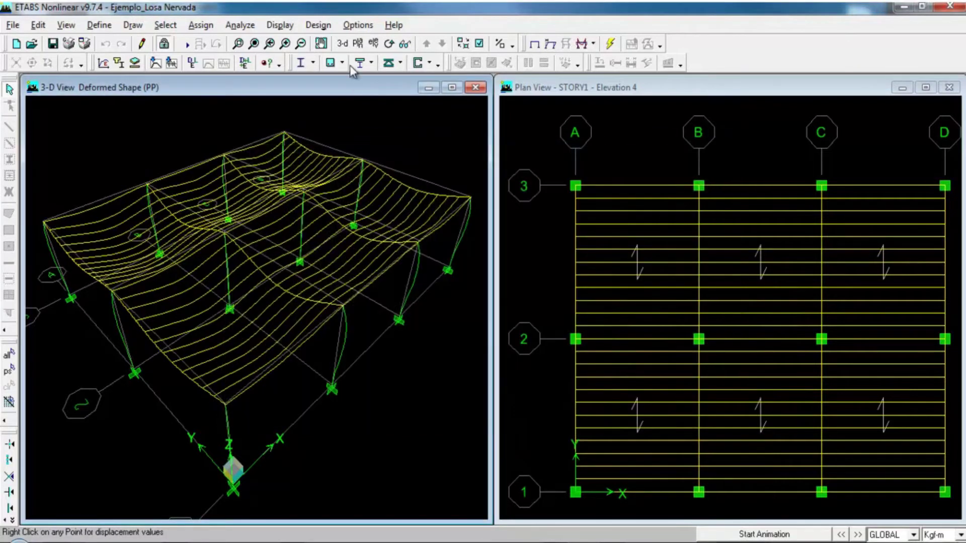
# - Display the tributary frame loads of load case CV in the 3-D view and examine their values at the slab's front corner
pyautogui.click(280, 31)
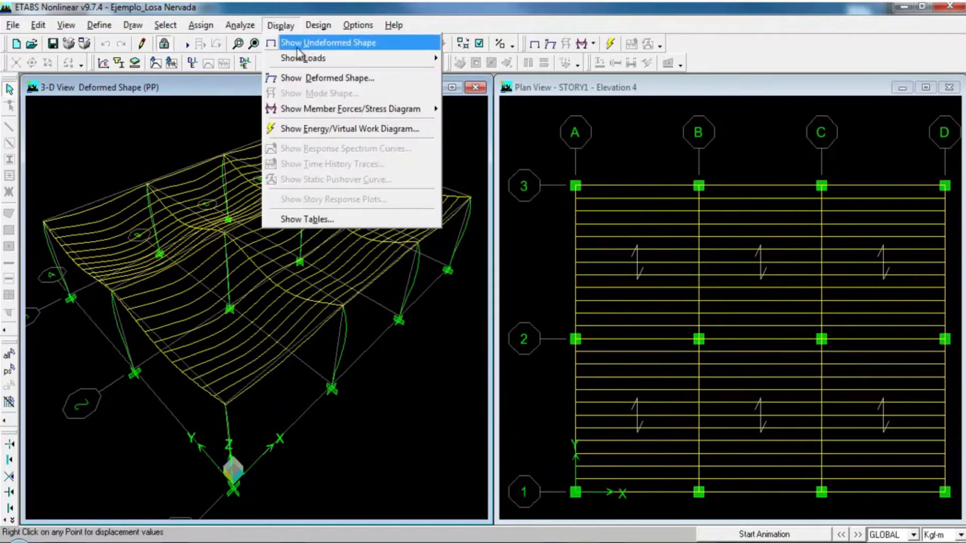
pyautogui.moveTo(303, 59)
pyautogui.click(482, 74)
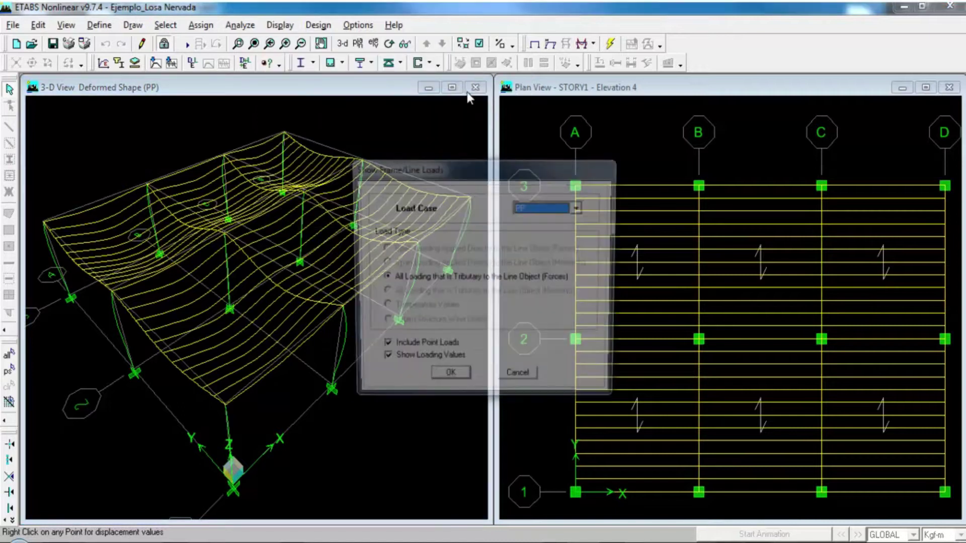
pyautogui.click(536, 210)
pyautogui.click(523, 230)
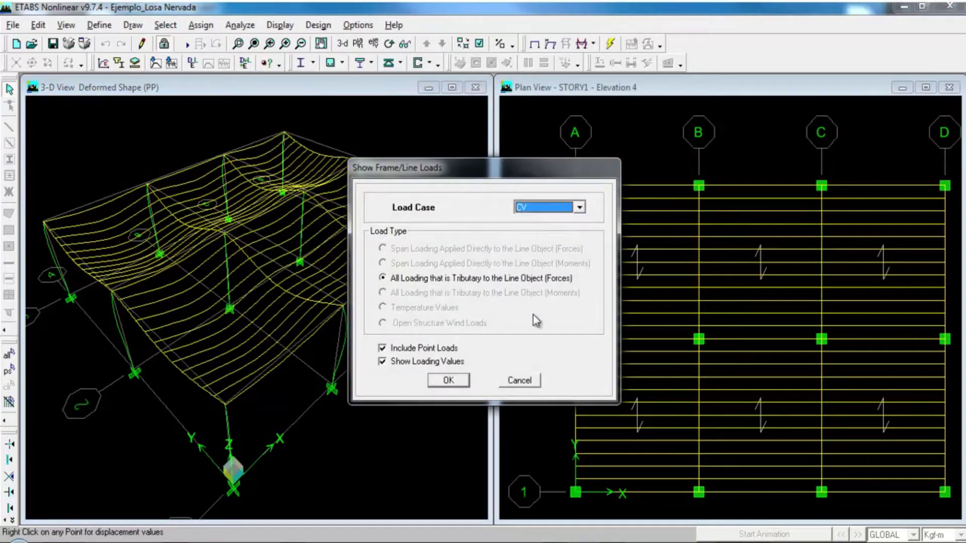
pyautogui.click(453, 382)
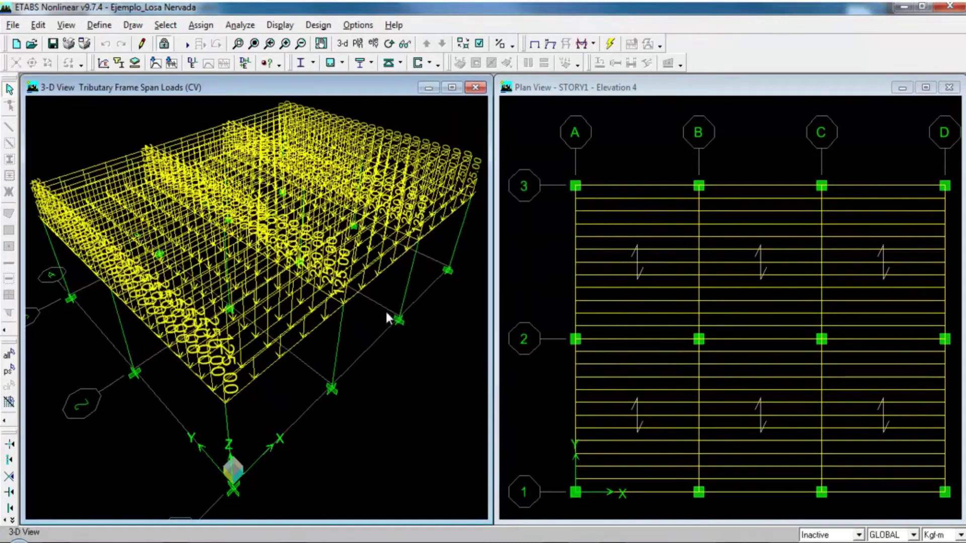
pyautogui.click(237, 44)
pyautogui.moveTo(166, 326); pyautogui.dragTo(326, 414)
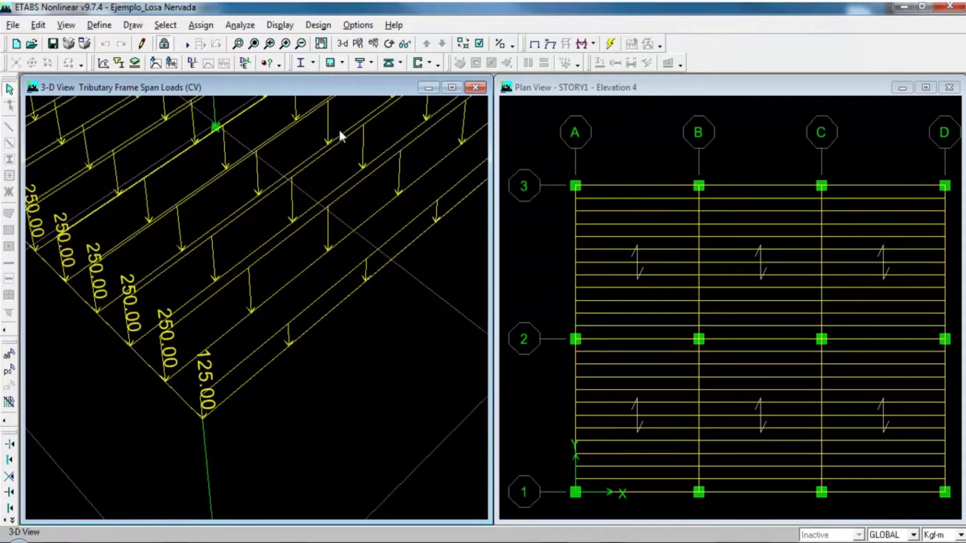
# - Redisplay the line loads for case CV as all tributary loading forces and examine the rib loads over a wider slab area
pyautogui.click(281, 25)
pyautogui.moveTo(291, 60)
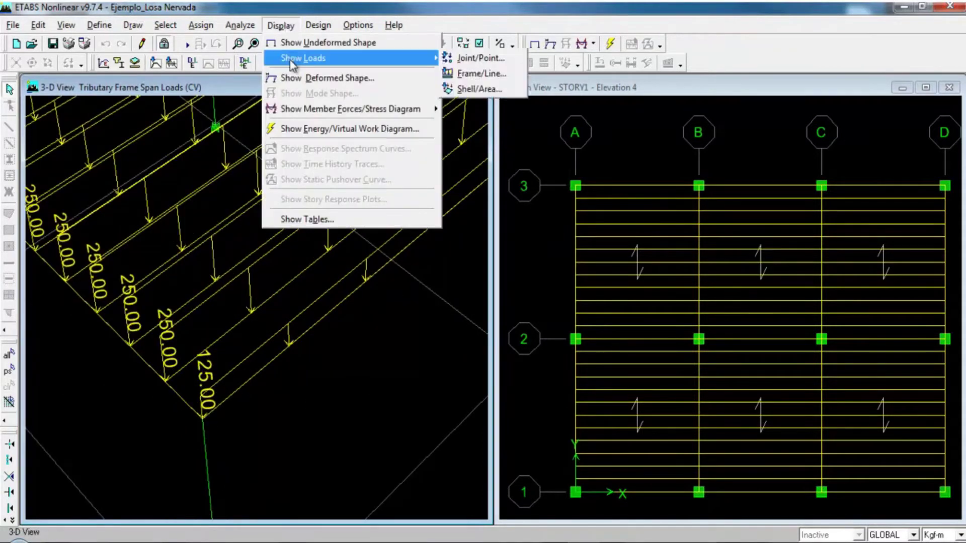
pyautogui.click(471, 74)
pyautogui.click(551, 206)
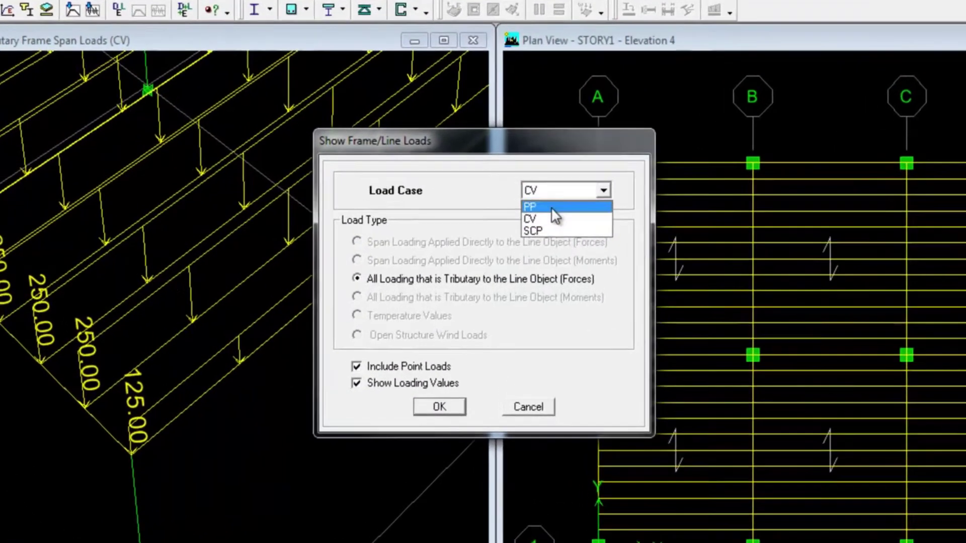
pyautogui.click(552, 217)
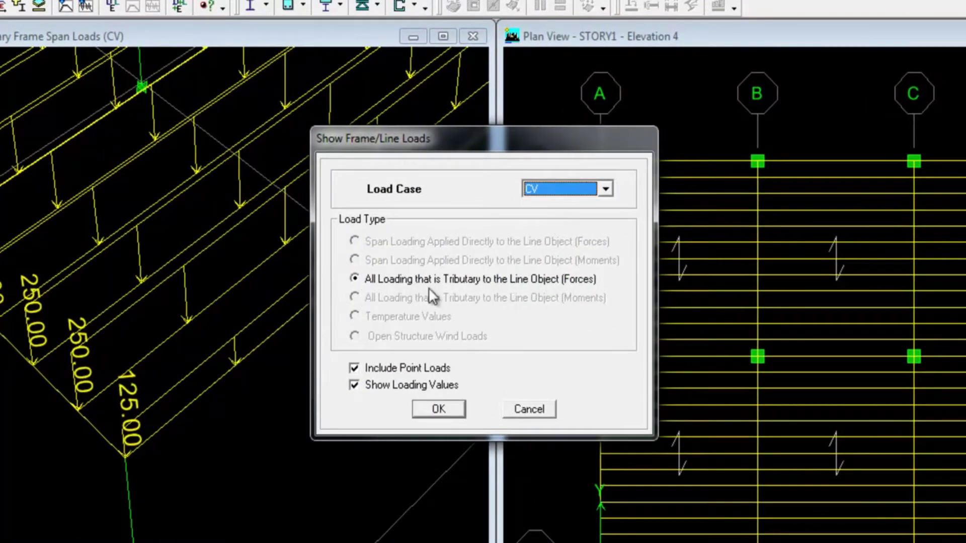
pyautogui.click(425, 410)
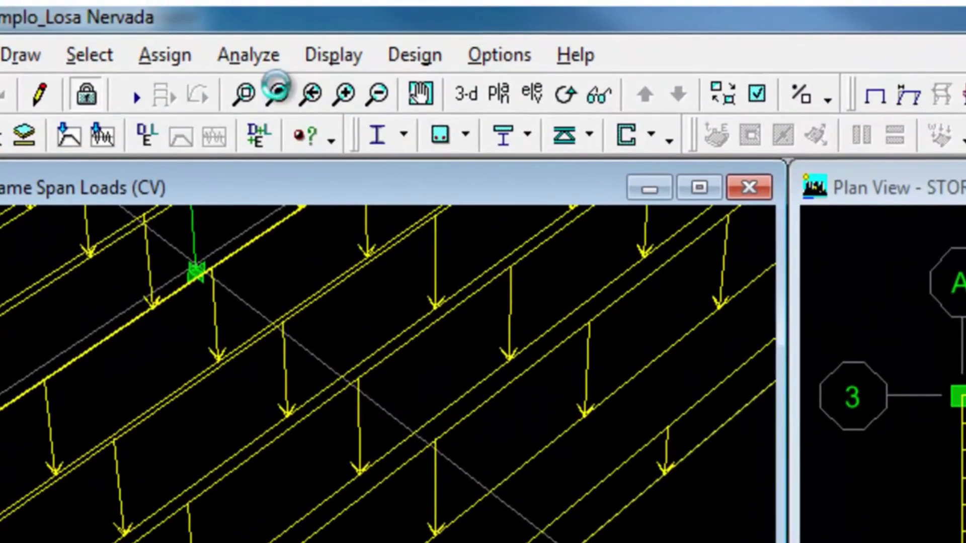
pyautogui.click(279, 90)
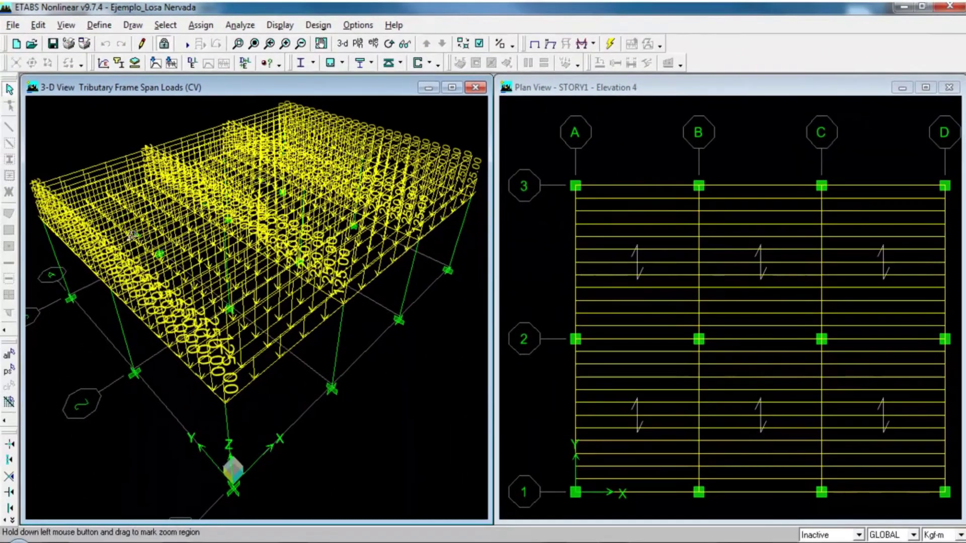
pyautogui.moveTo(124, 244); pyautogui.dragTo(367, 424)
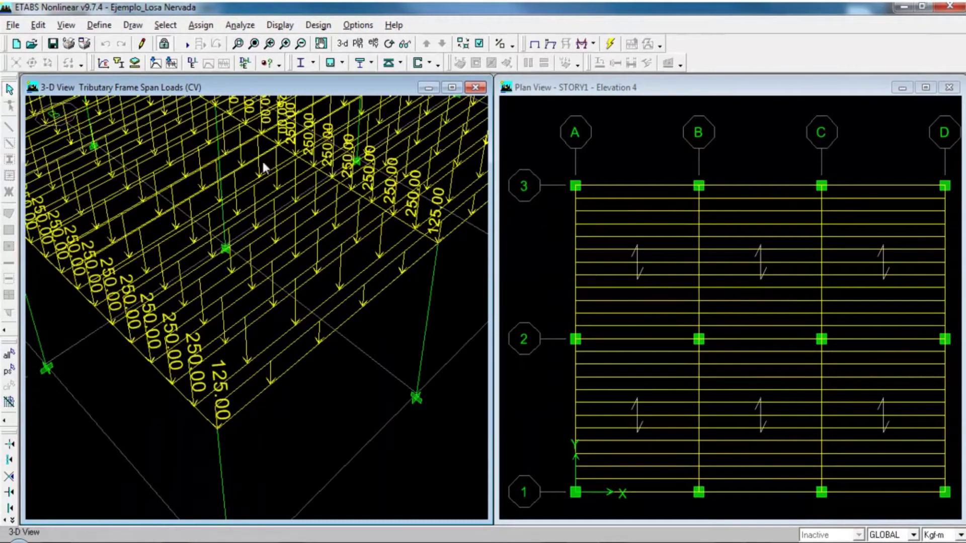
# - Return the 3-D view from the load display to the undeformed shape
pyautogui.click(280, 25)
pyautogui.click(296, 41)
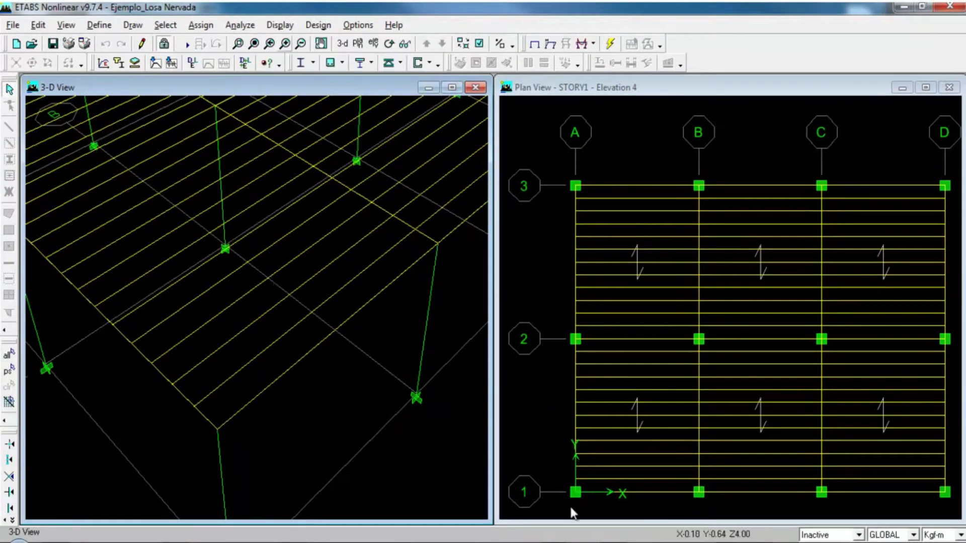
pyautogui.click(556, 542)
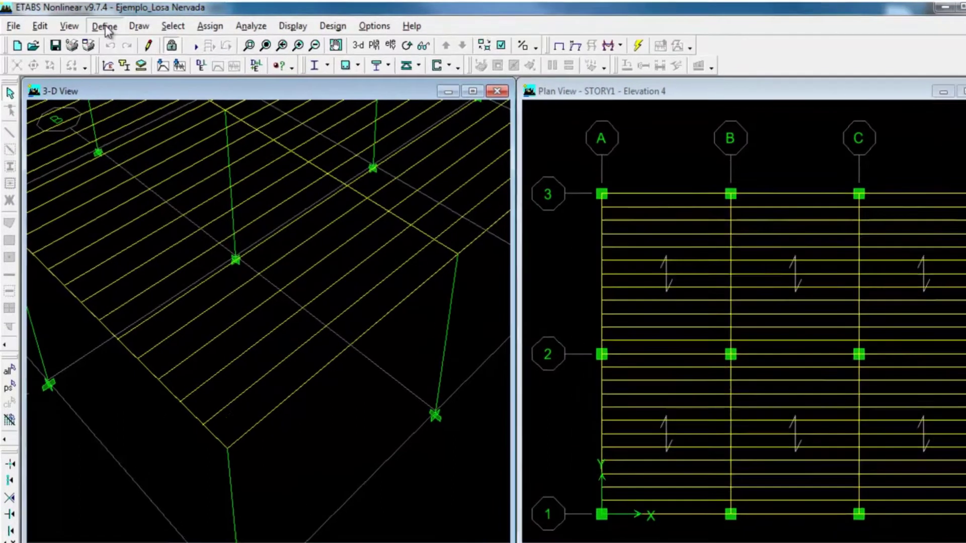
# - Find the NERV frame section and review its tee dimensions and section data, closing the definitions without changes
pyautogui.click(102, 26)
pyautogui.click(113, 51)
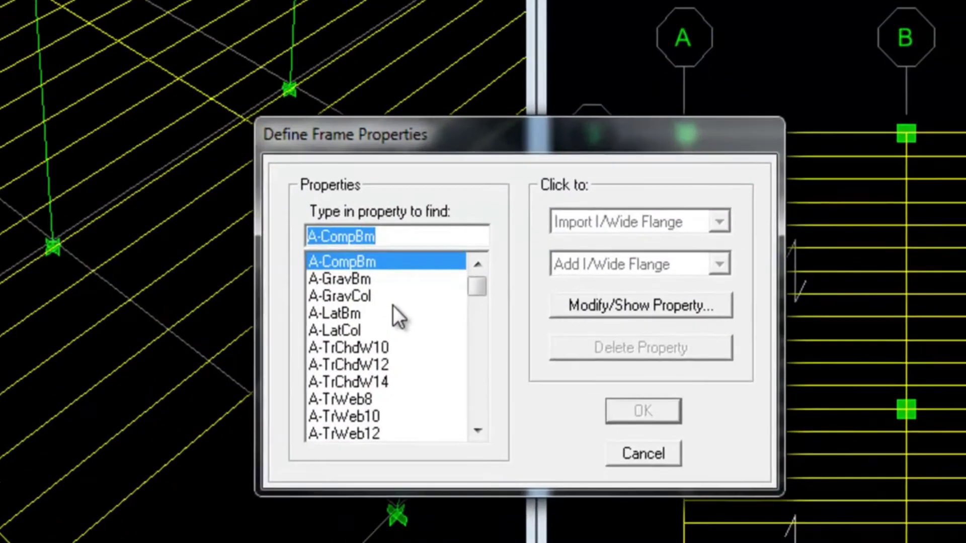
pyautogui.write('N')
pyautogui.click(596, 283)
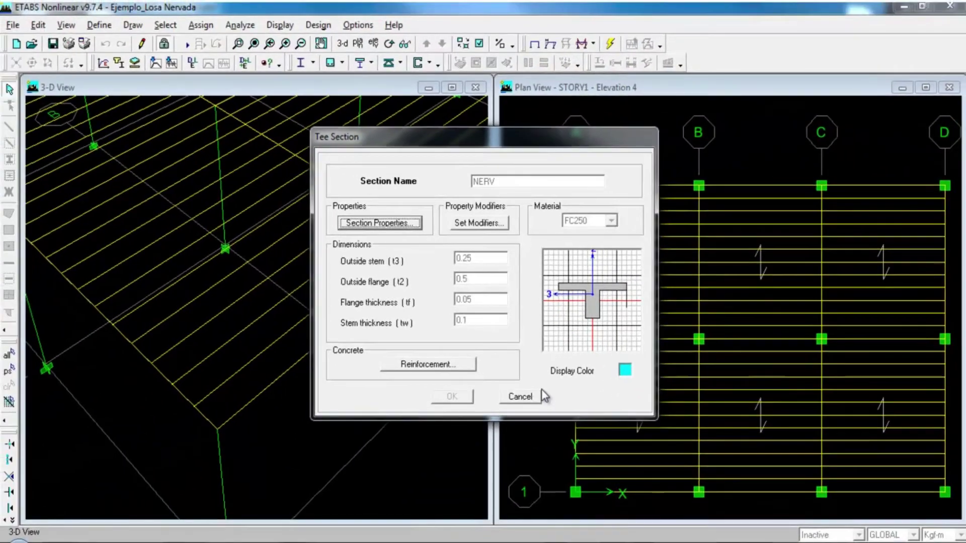
pyautogui.click(521, 398)
pyautogui.click(552, 363)
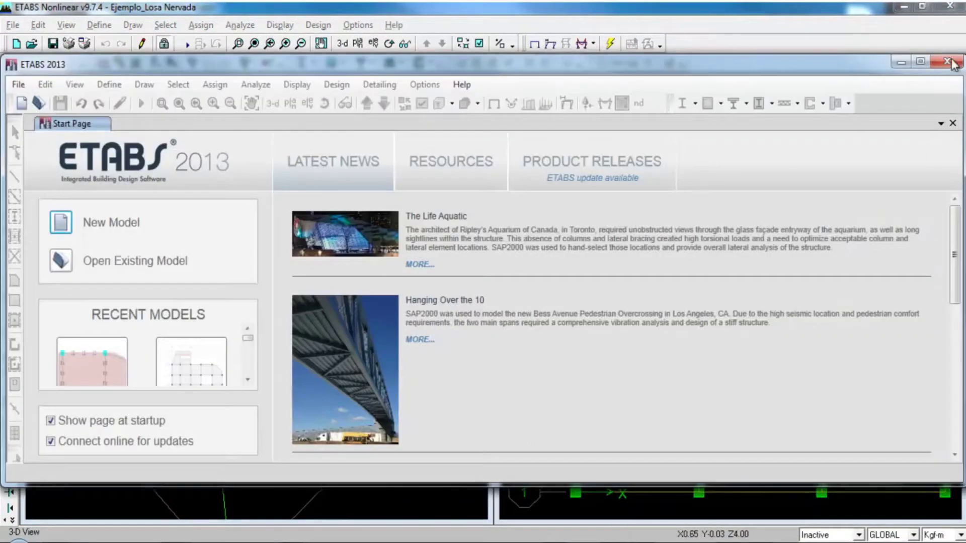
# - Switch to ETABS 2013 and maximize its window
pyautogui.click(921, 63)
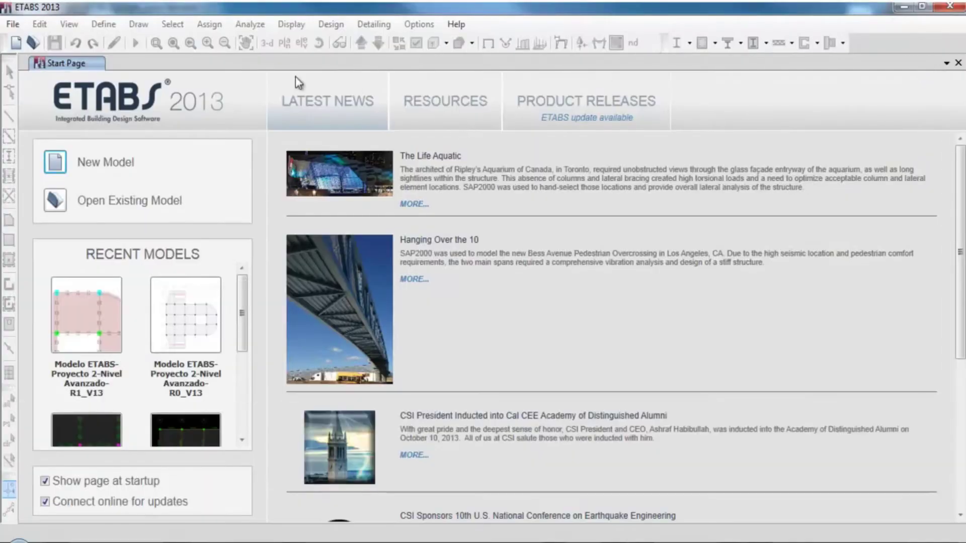
pyautogui.click(13, 24)
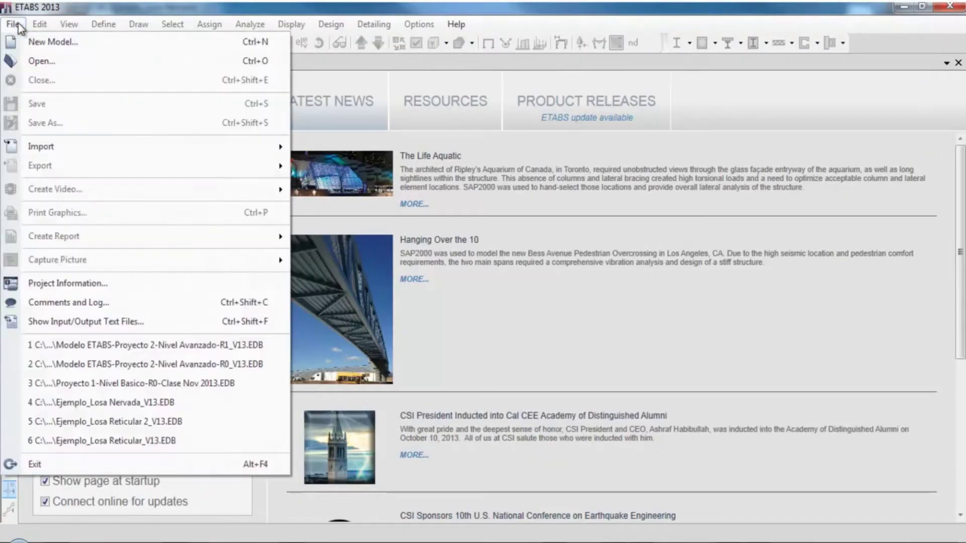
pyautogui.click(38, 62)
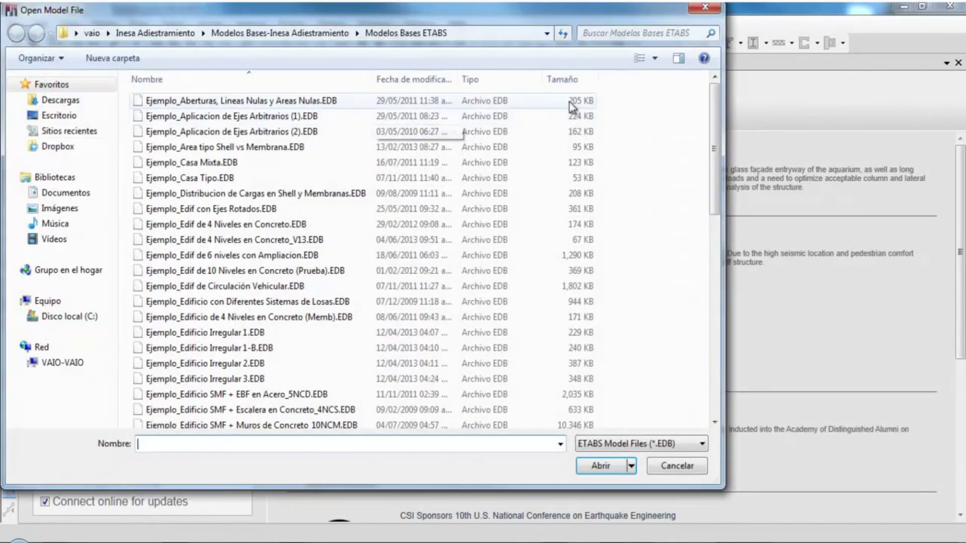
pyautogui.click(676, 467)
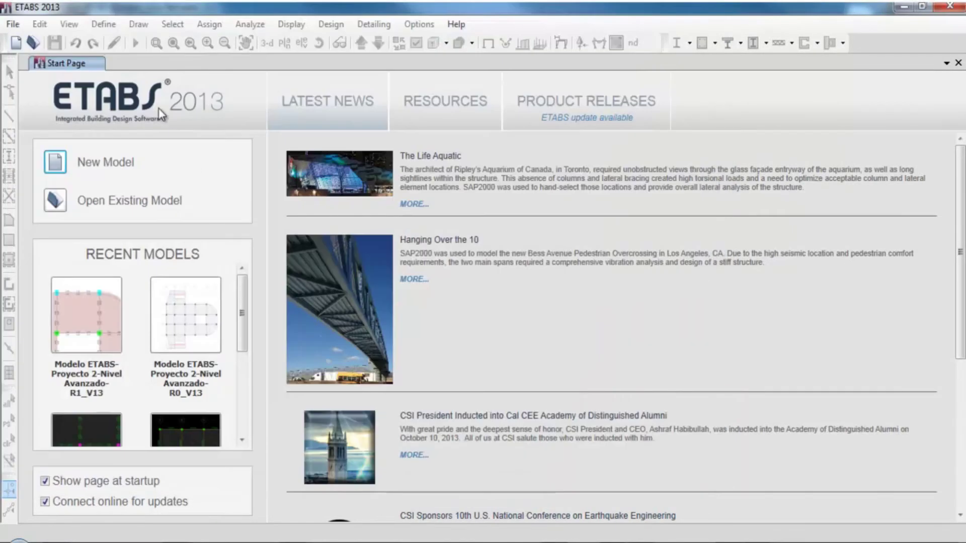
# - Open the recent ribbed-slab example model Ejemplo_Losa Nervada_V13.EDB
pyautogui.click(14, 27)
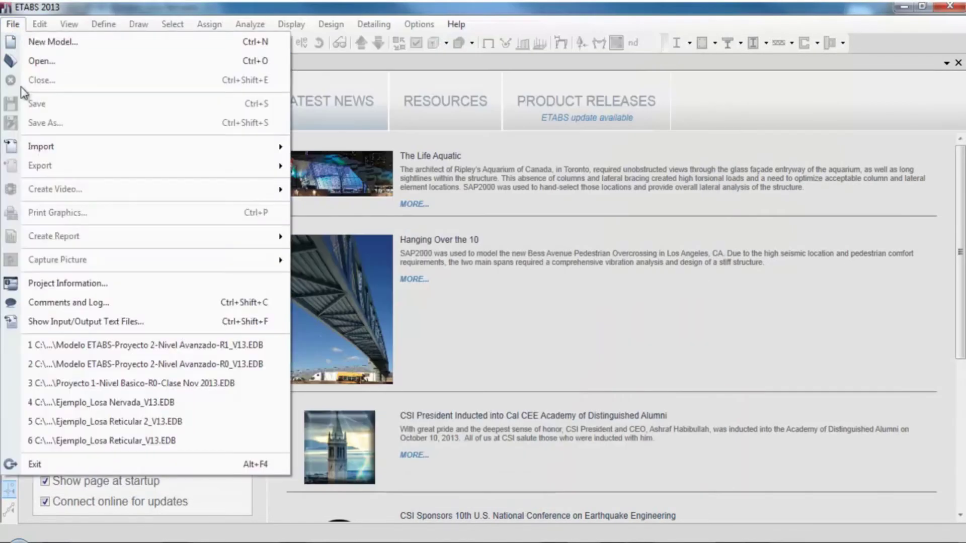
pyautogui.click(108, 402)
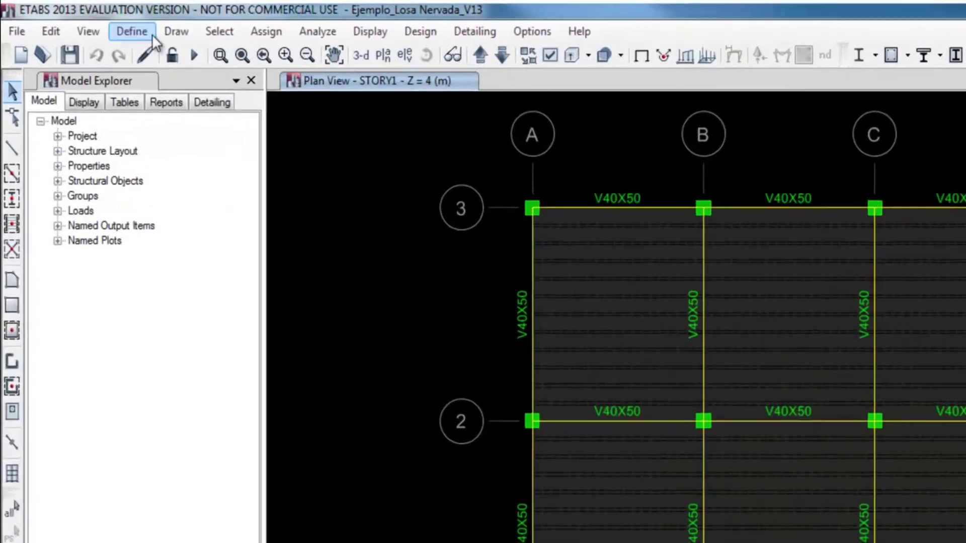
# - Start a new slab property named NERVIO, set its type to Ribbed to review the rib parameters, and discard it
pyautogui.click(103, 23)
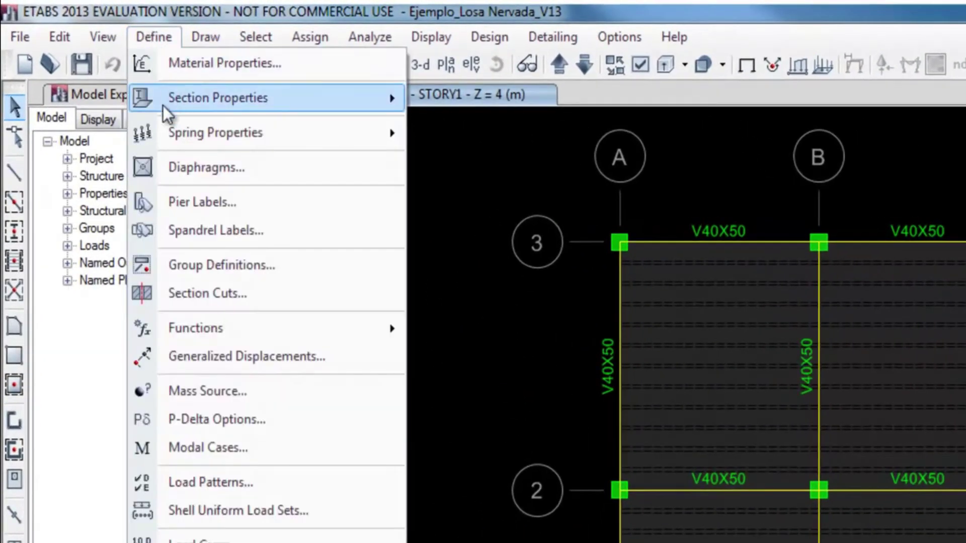
pyautogui.moveTo(192, 104)
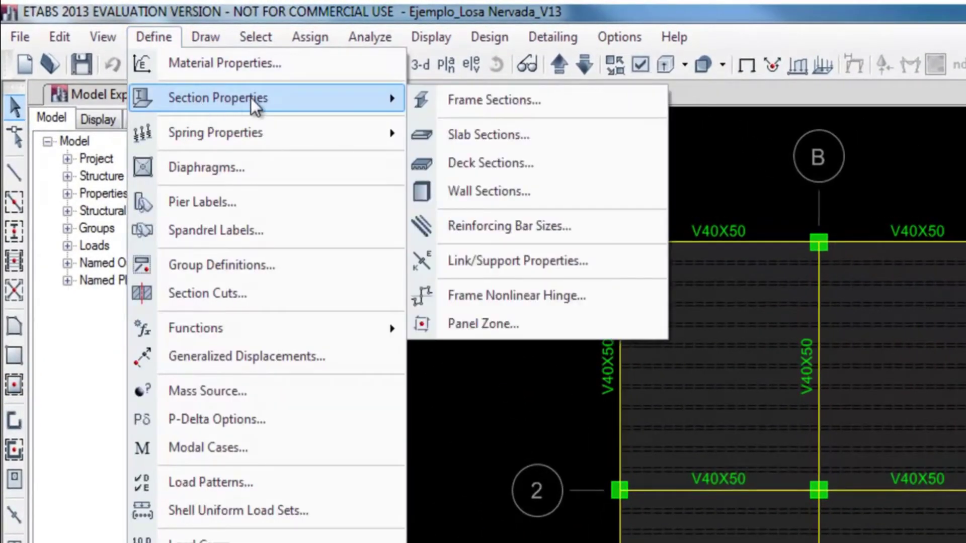
pyautogui.click(481, 136)
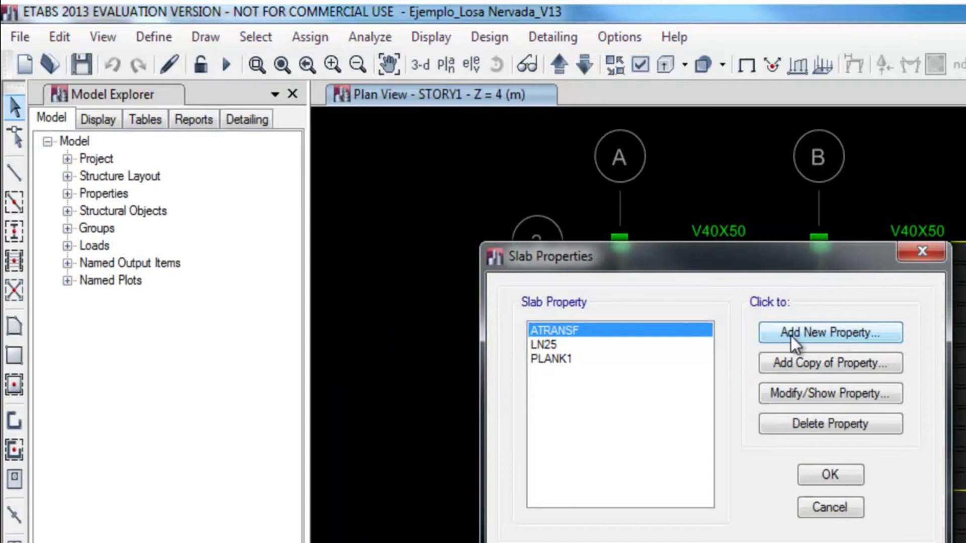
pyautogui.click(820, 336)
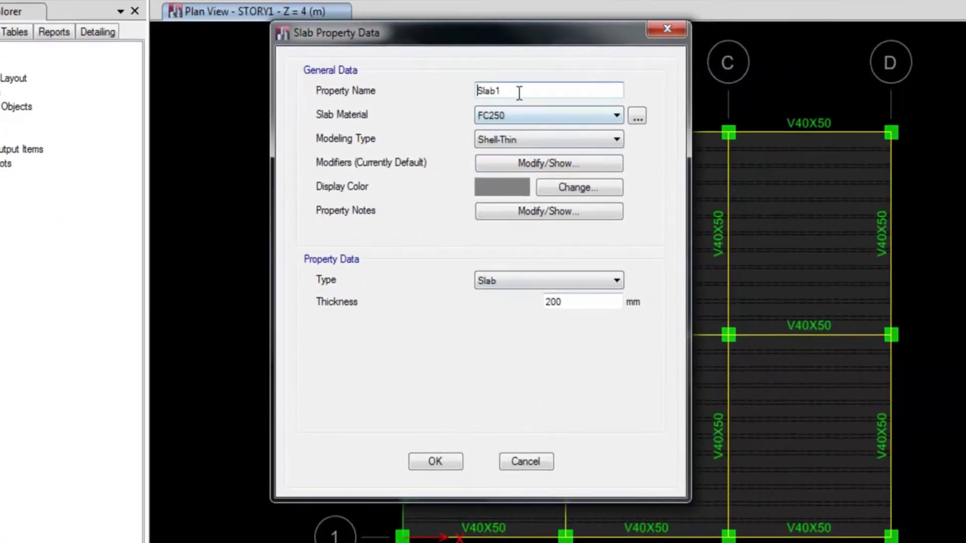
pyautogui.doubleClick(519, 92)
pyautogui.write('NERVIO')
pyautogui.click(601, 280)
pyautogui.click(601, 280)
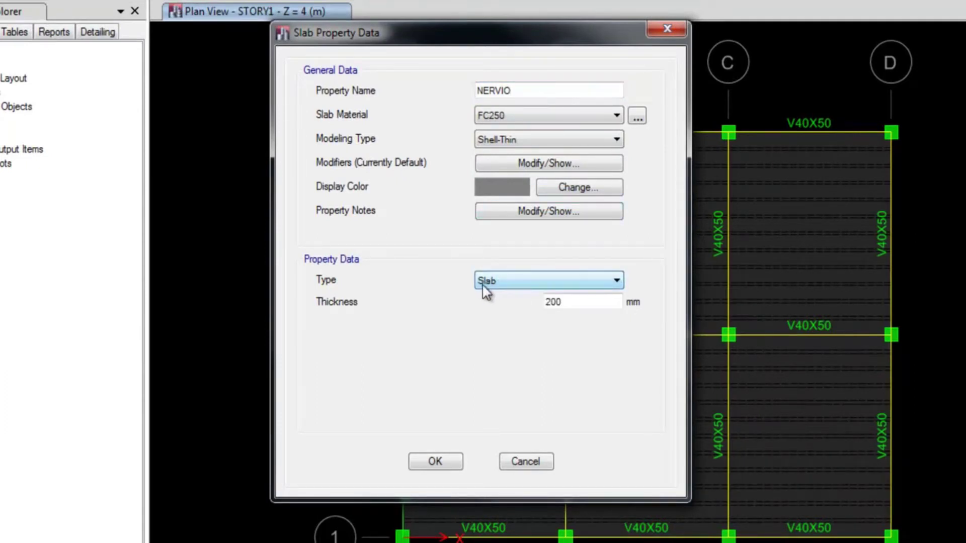
pyautogui.click(573, 283)
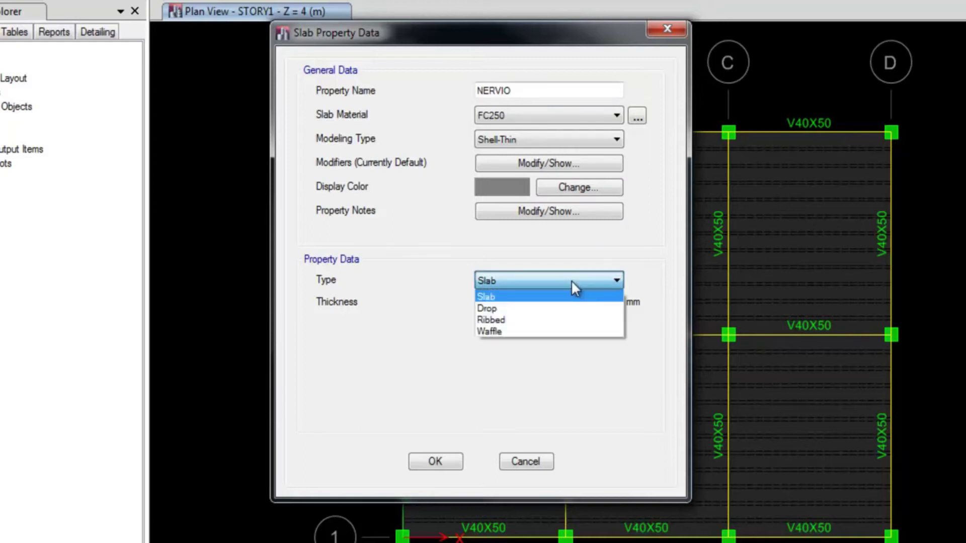
pyautogui.click(561, 321)
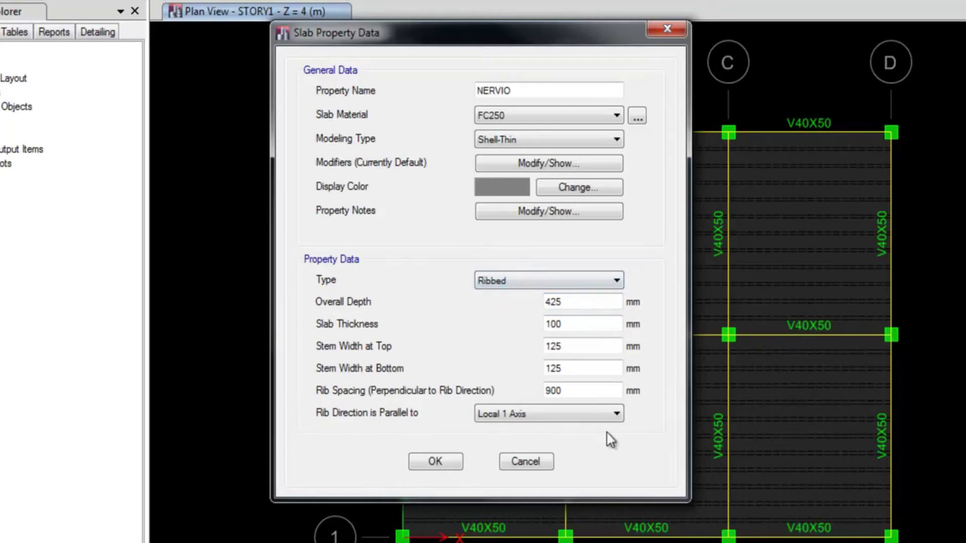
pyautogui.click(525, 462)
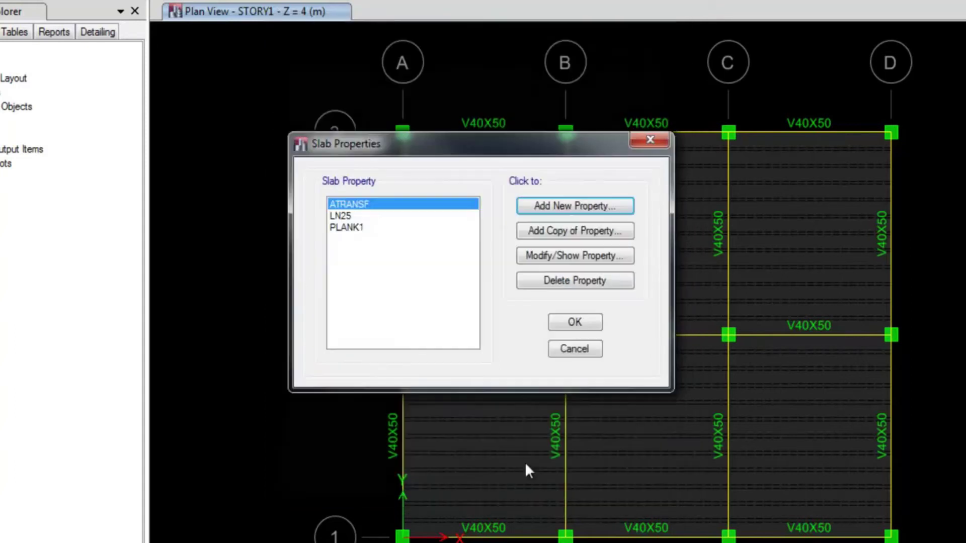
# - Review the ribbed dimensions and rib direction of slab property LN25, closing the slab definitions without changes
pyautogui.click(343, 216)
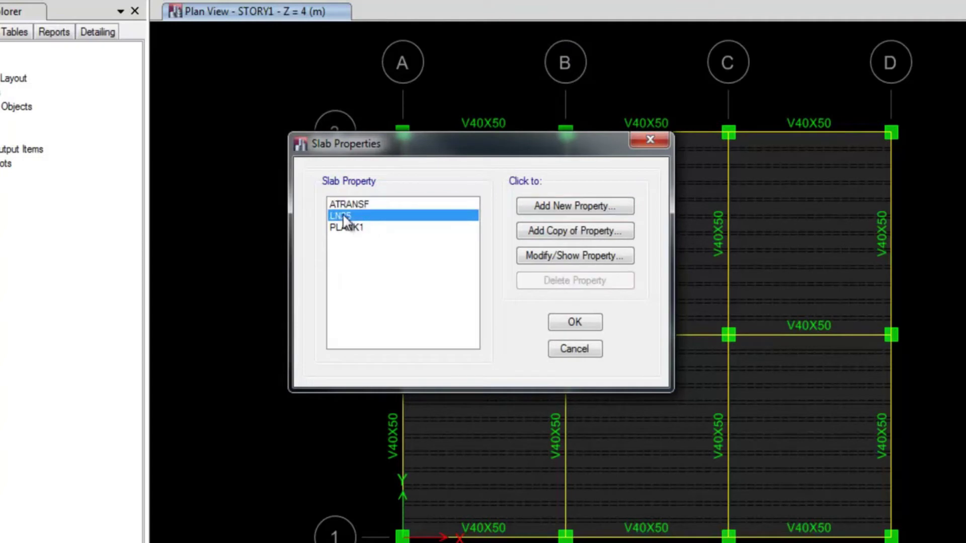
pyautogui.click(570, 257)
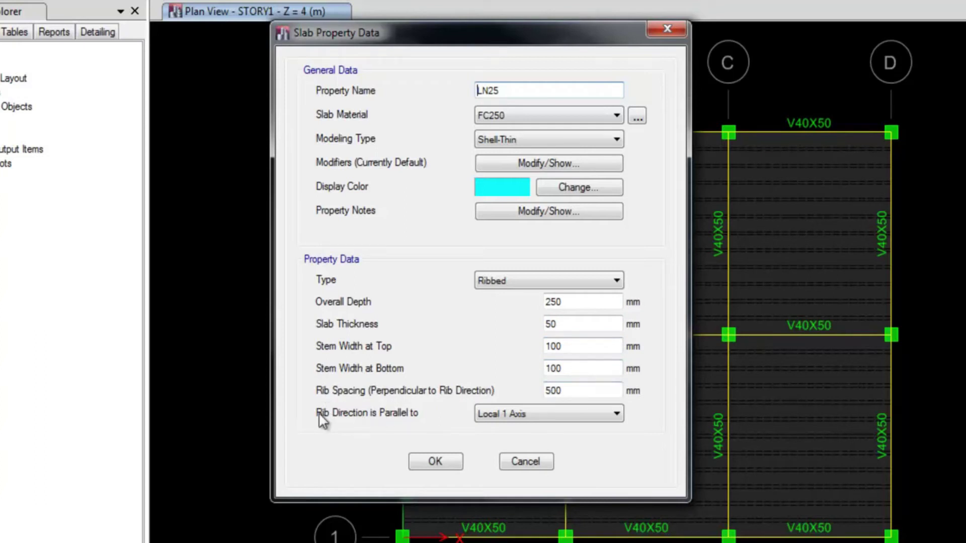
pyautogui.moveTo(556, 33); pyautogui.dragTo(341, 36)
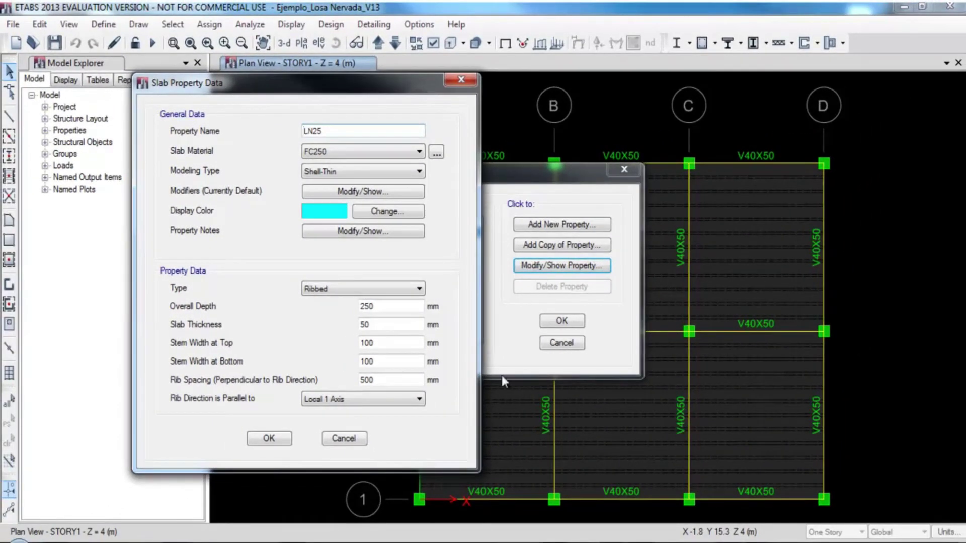
pyautogui.click(344, 439)
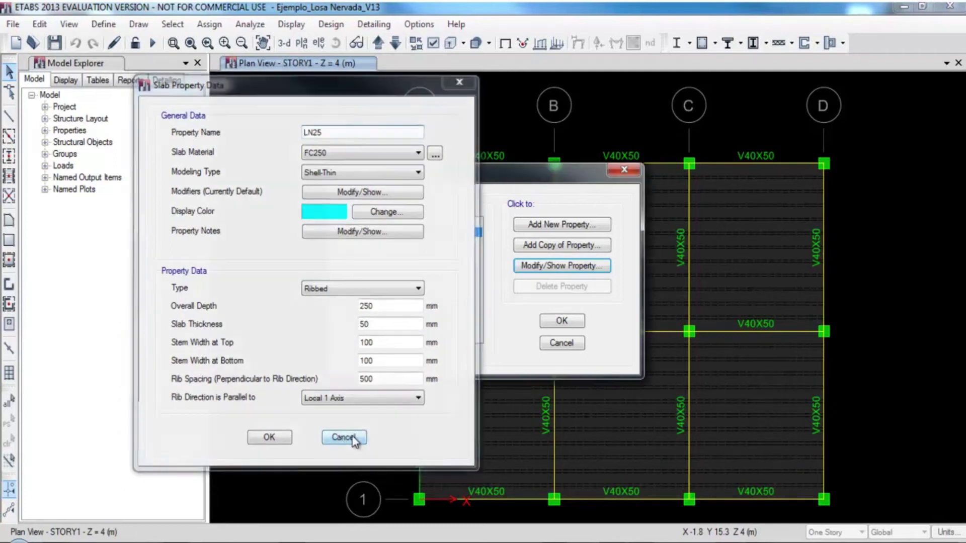
pyautogui.click(564, 345)
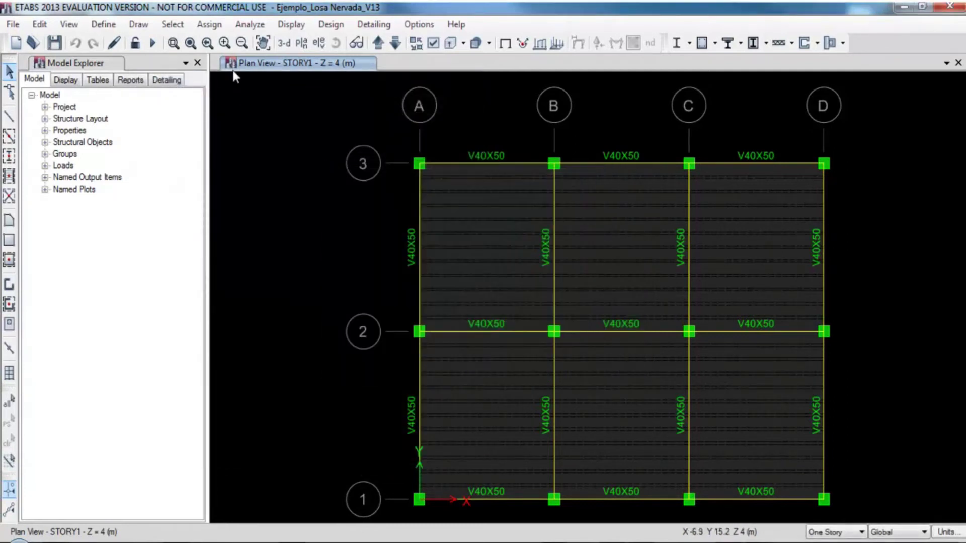
# - Examine the slab ribs in plan, and display the model in the default 3-D view with extruded frames
pyautogui.click(173, 44)
pyautogui.moveTo(395, 138); pyautogui.dragTo(615, 361)
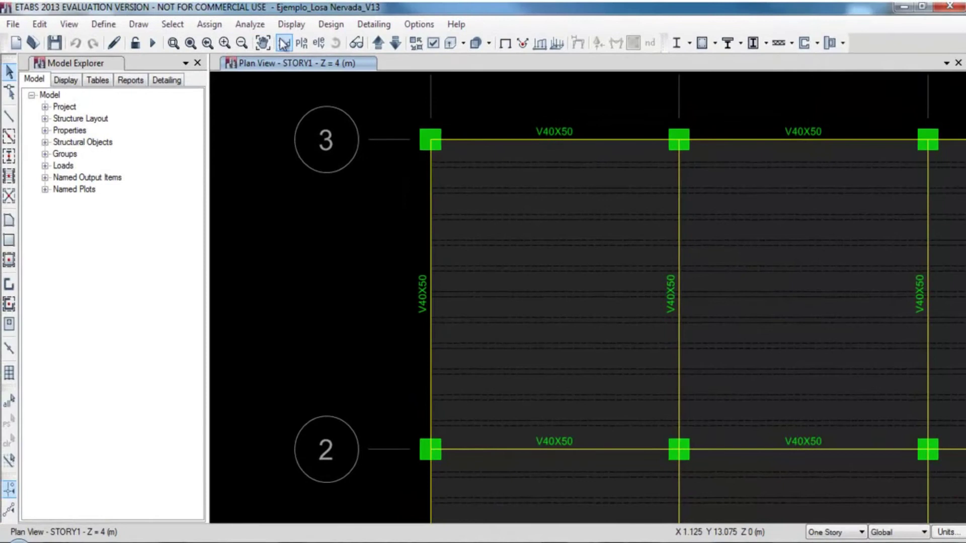
pyautogui.click(284, 43)
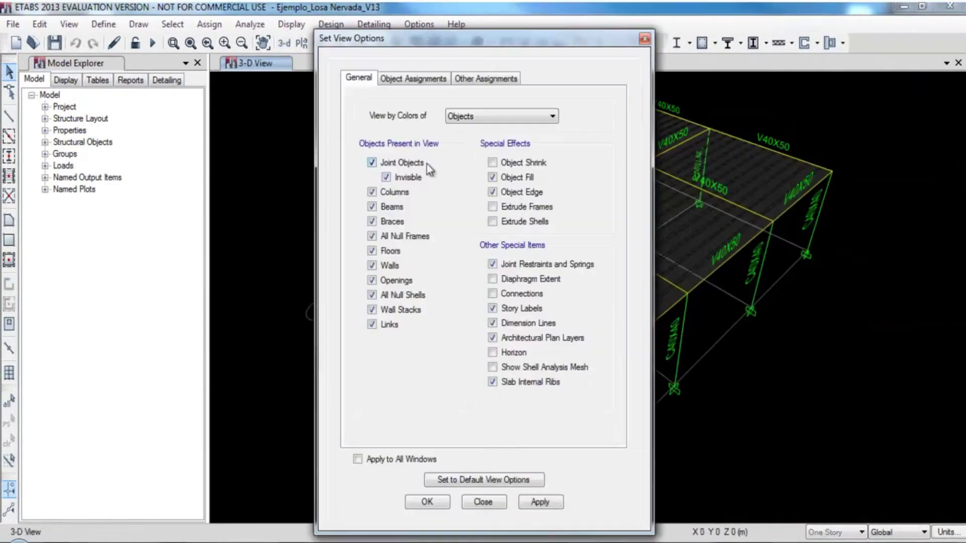
pyautogui.click(433, 44)
pyautogui.click(491, 207)
pyautogui.click(434, 505)
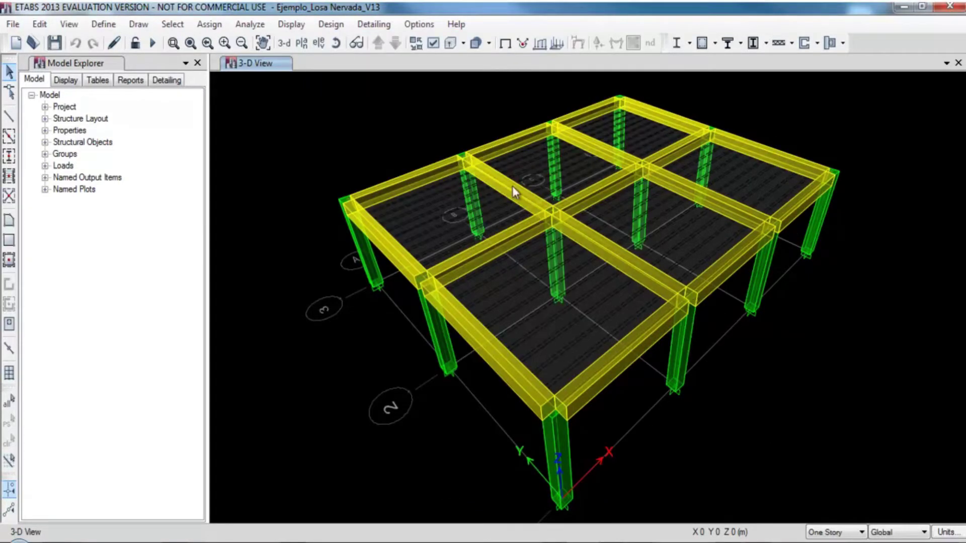
# - Turn off the frame extrusion and examine the slab's internal rib lines near the front corner of the 3-D view
pyautogui.click(432, 42)
pyautogui.click(521, 207)
pyautogui.click(425, 504)
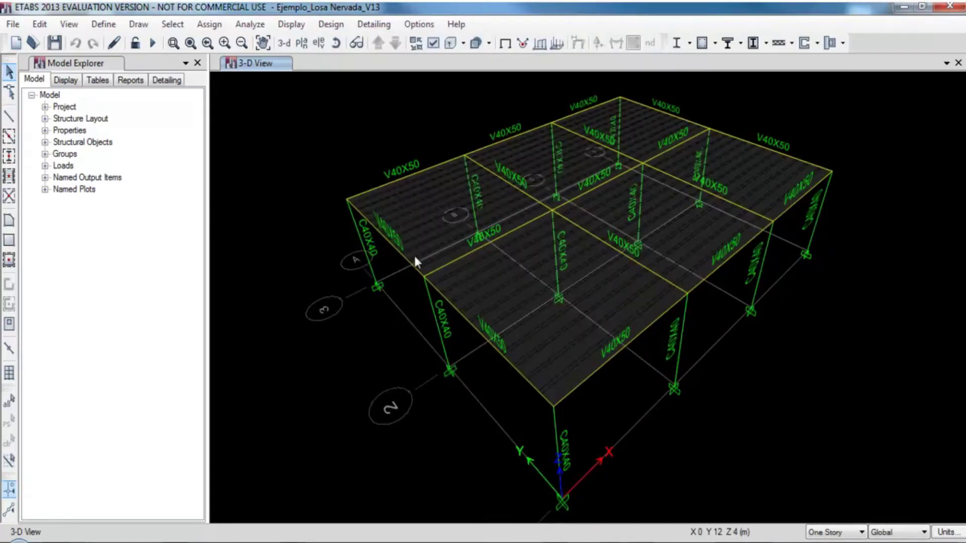
pyautogui.click(173, 43)
pyautogui.moveTo(479, 283); pyautogui.dragTo(655, 439)
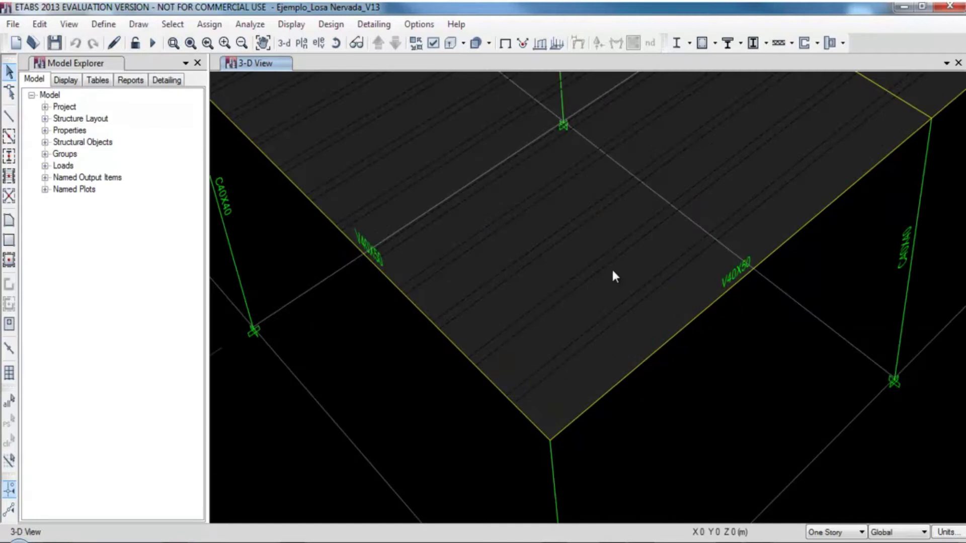
# - Display the STORY1 plan view and reposition it to examine the whole ribbed slab
pyautogui.click(302, 42)
pyautogui.click(424, 442)
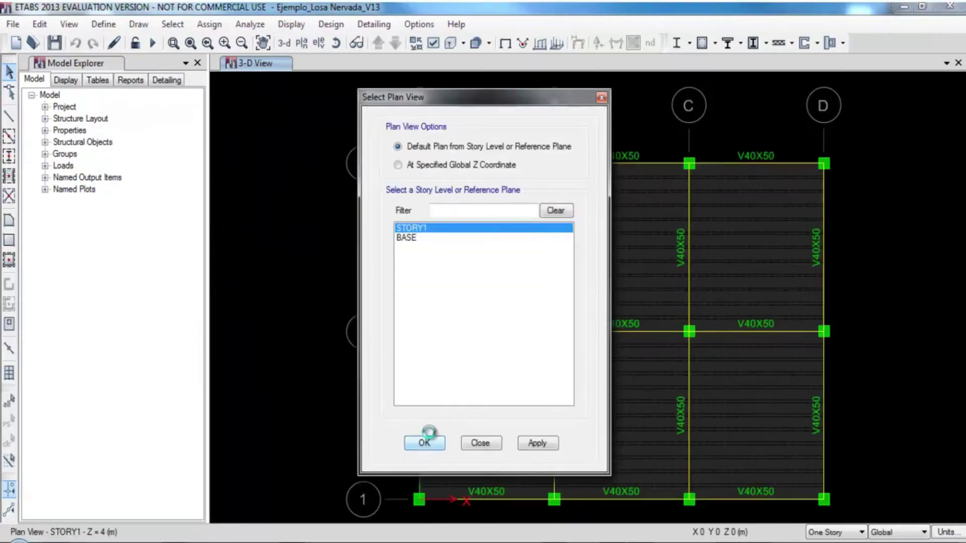
pyautogui.click(263, 43)
pyautogui.moveTo(518, 233); pyautogui.dragTo(485, 218)
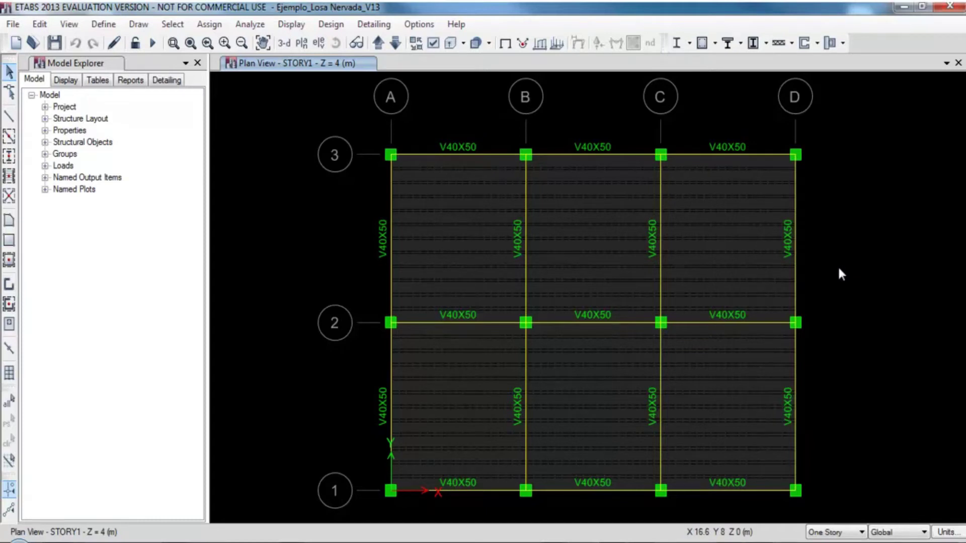
# - Turn on shell extrusion and examine the slab thickness in the default 3-D view
pyautogui.click(434, 44)
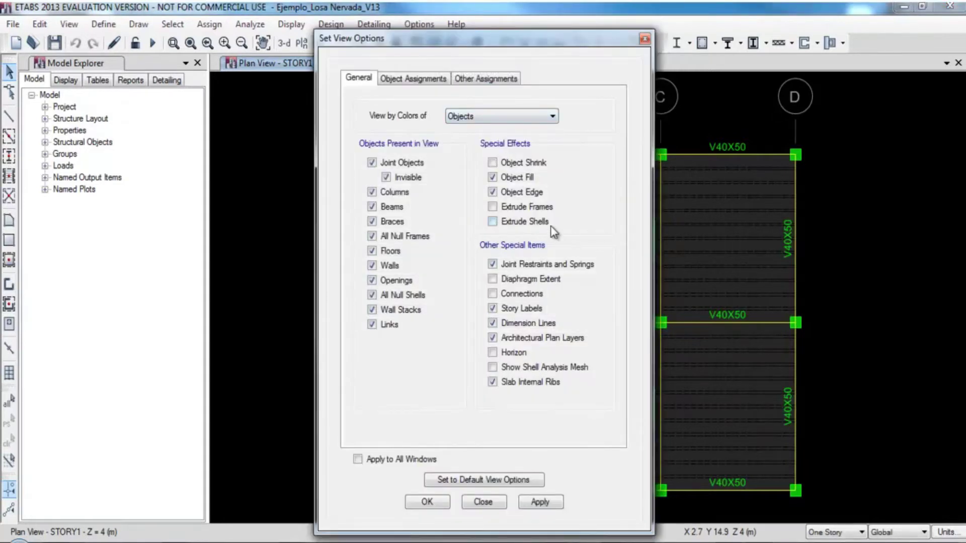
pyautogui.click(426, 501)
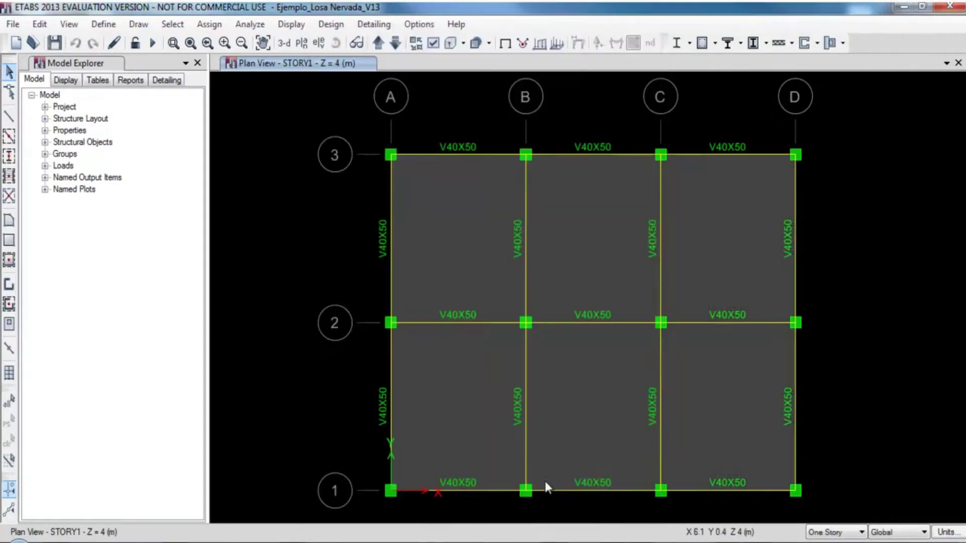
pyautogui.click(284, 43)
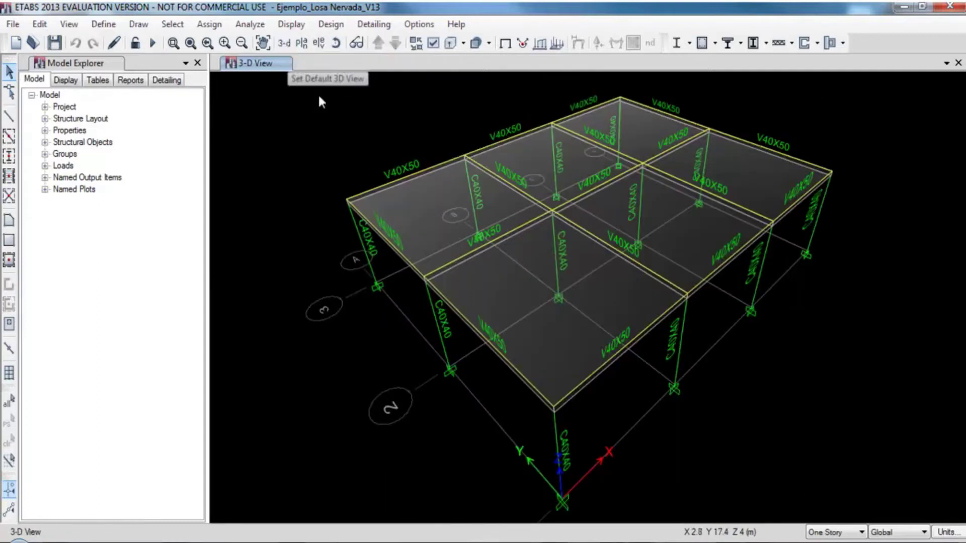
# - Turn off the shell extrusion and return to the STORY1 plan view
pyautogui.click(433, 43)
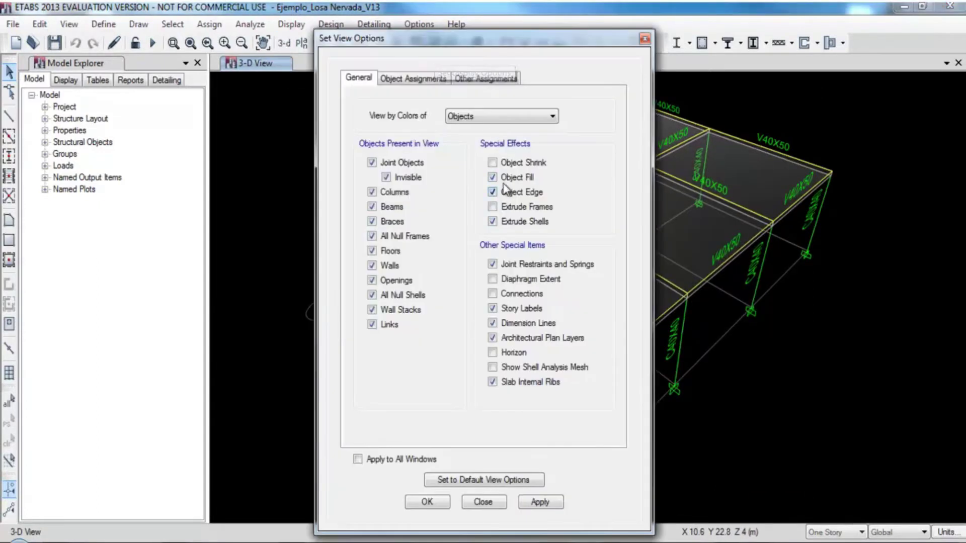
pyautogui.click(498, 222)
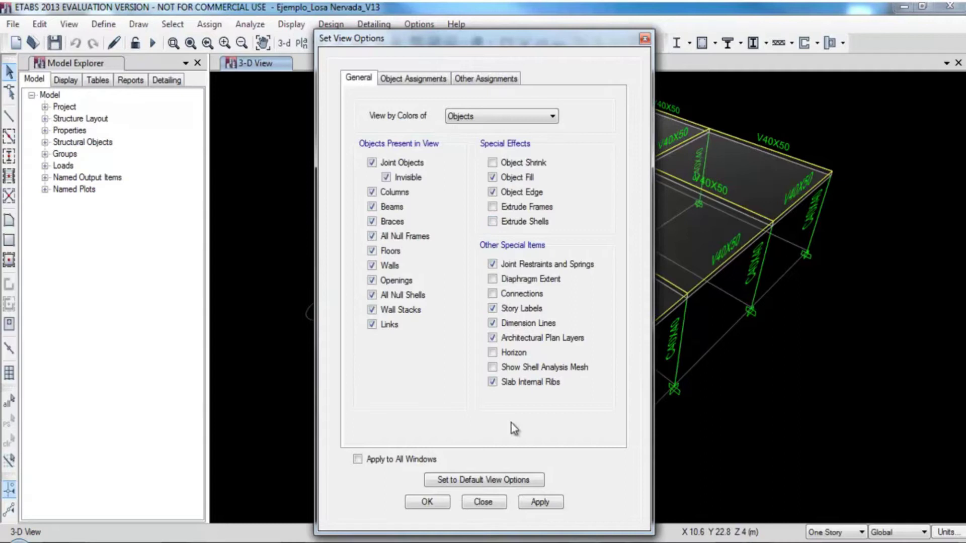
pyautogui.click(425, 502)
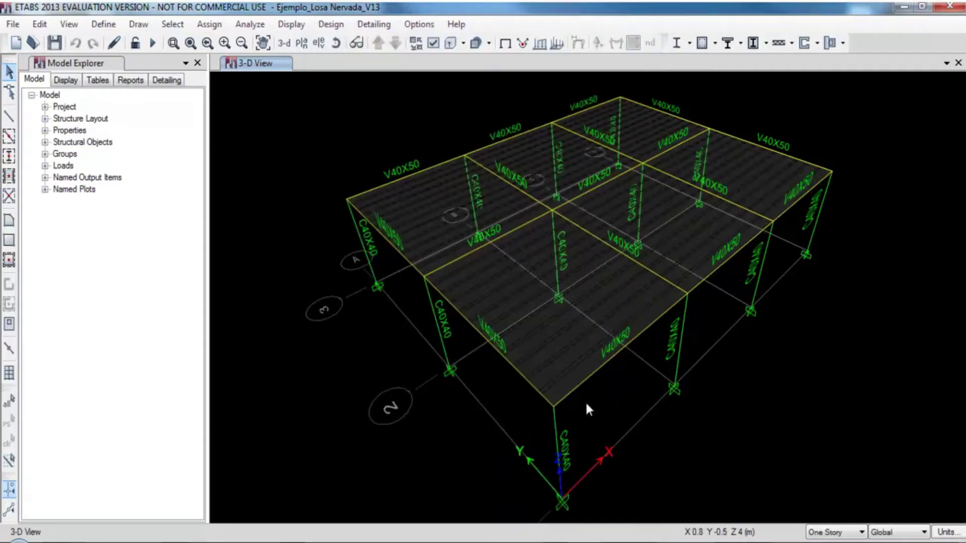
pyautogui.click(304, 43)
pyautogui.click(425, 443)
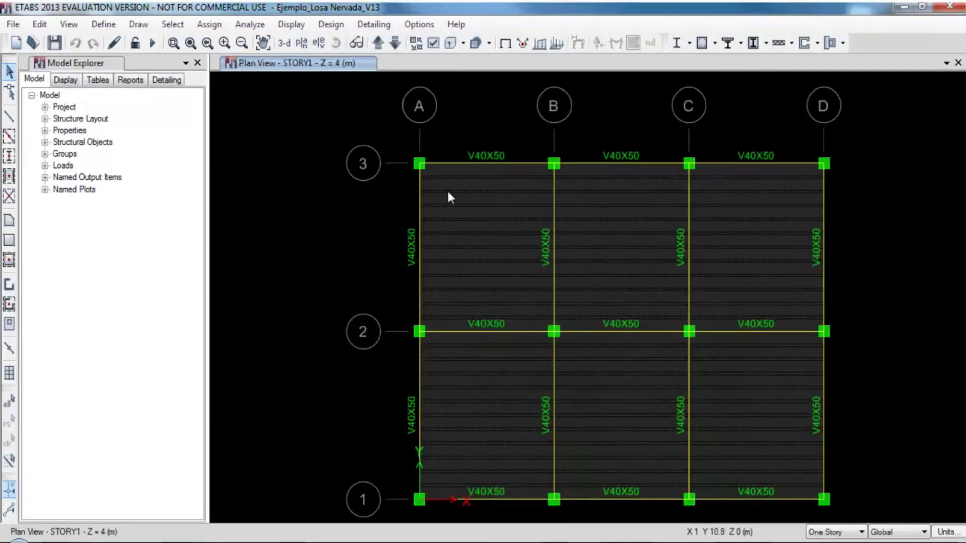
# - Run the analysis and display the slab's displaced shape in the default 3-D view
pyautogui.click(153, 43)
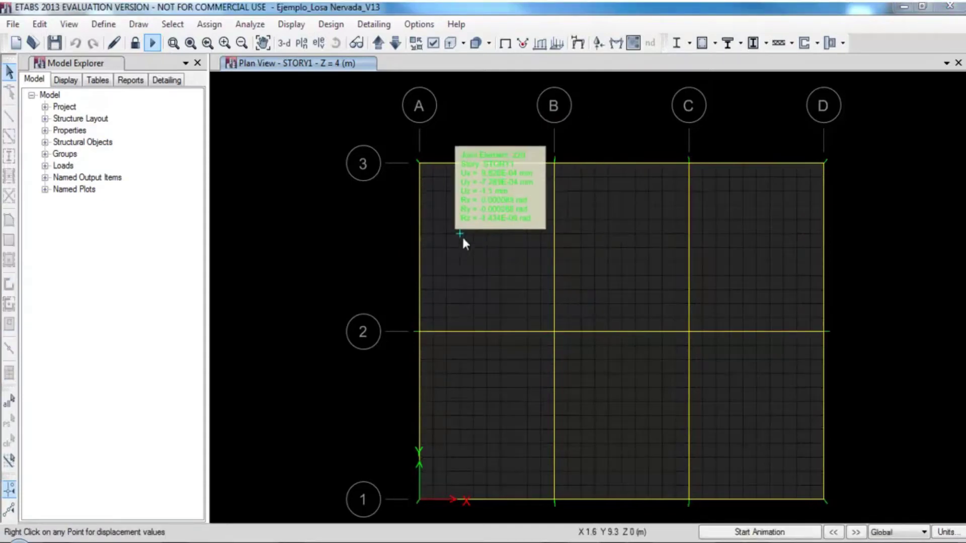
pyautogui.click(284, 42)
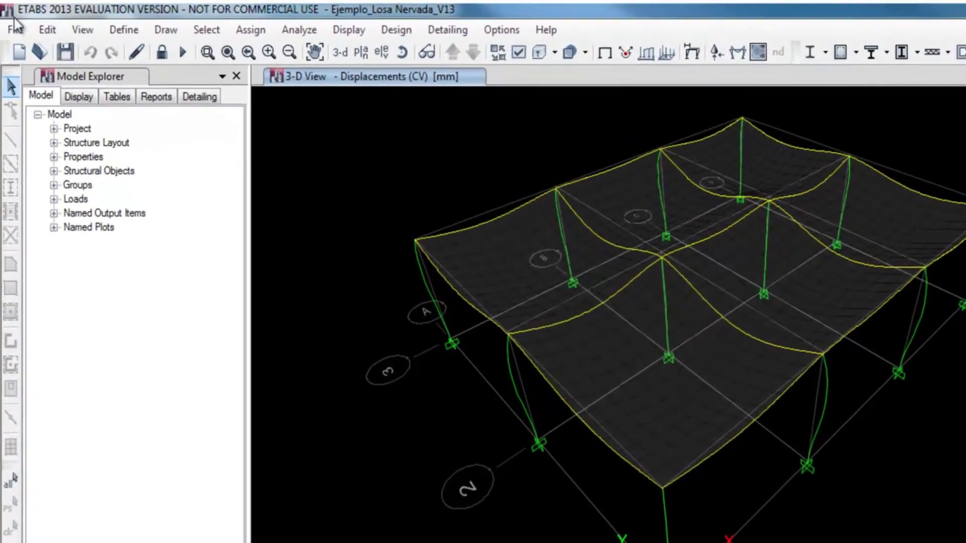
# - Review the available model export formats without exporting, and inspect joint displacements on the deformed slab
pyautogui.click(15, 28)
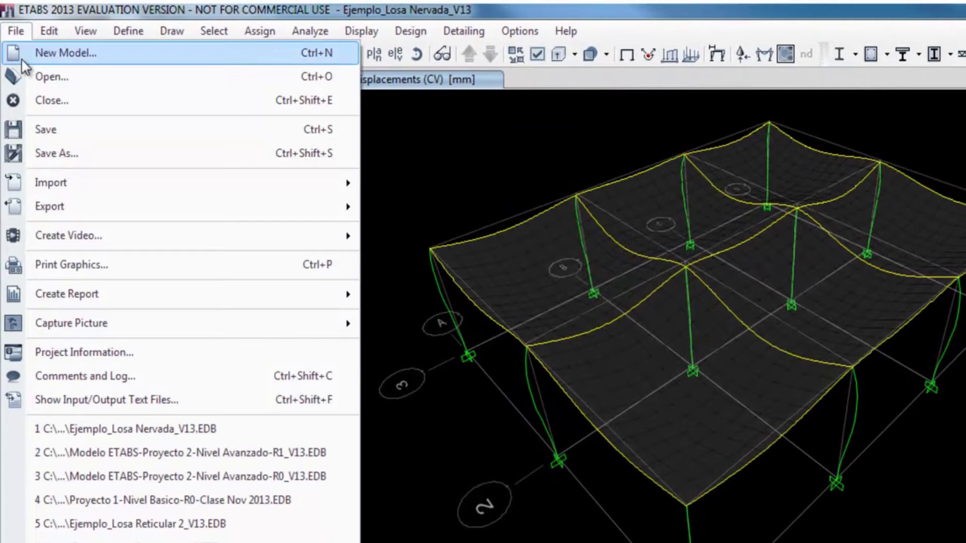
pyautogui.moveTo(46, 204)
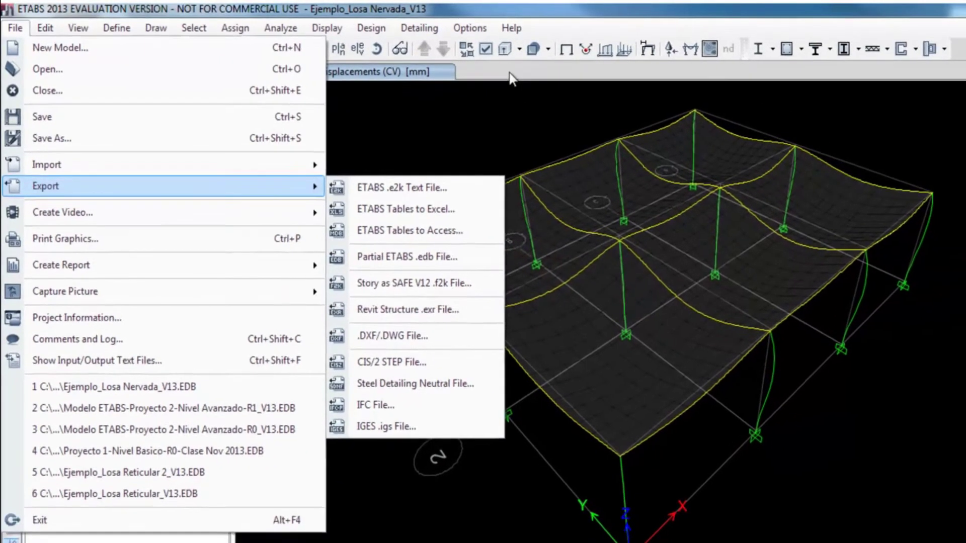
pyautogui.click(511, 78)
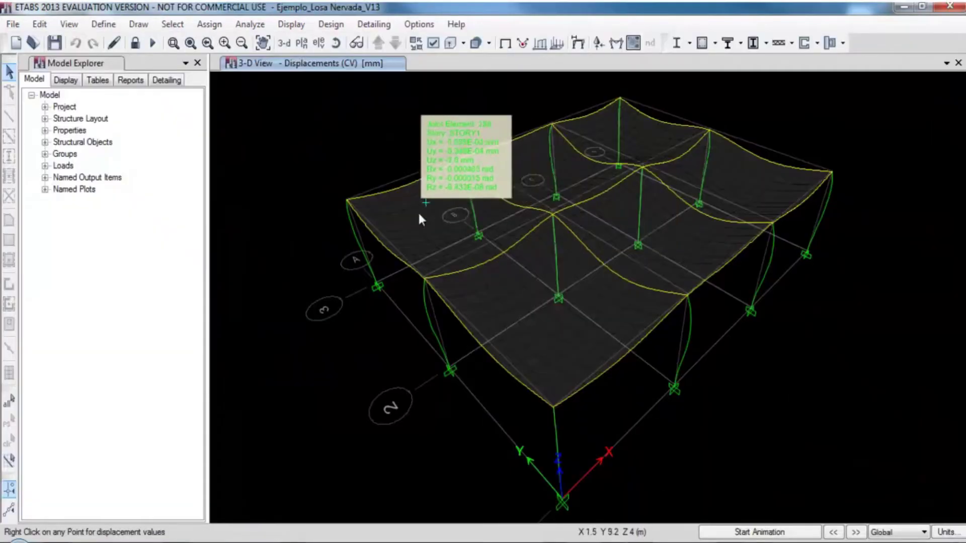
pyautogui.moveTo(577, 347)
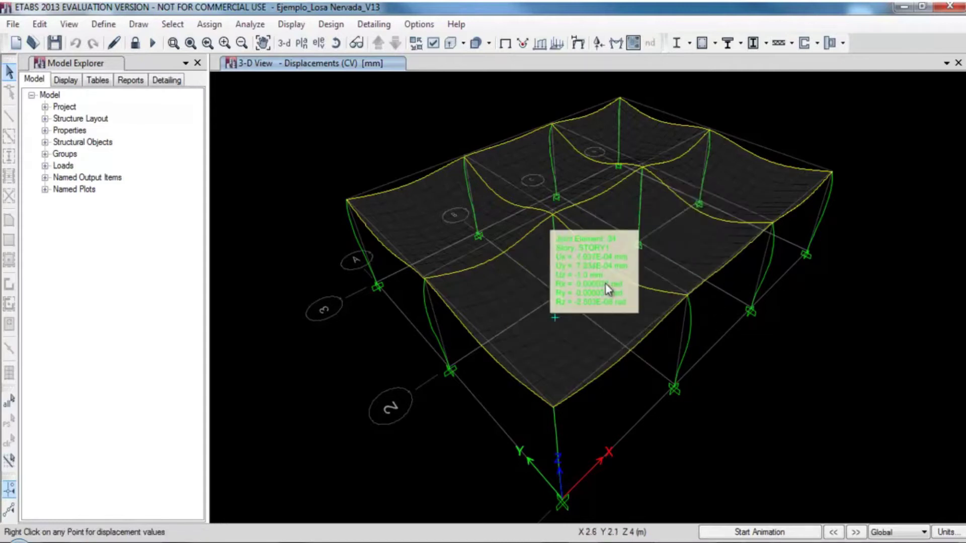
# - Inspect joint displacements on the deformed slab for the CV load case, and return the model to its undeformed shape
pyautogui.moveTo(640, 295)
pyautogui.moveTo(507, 180)
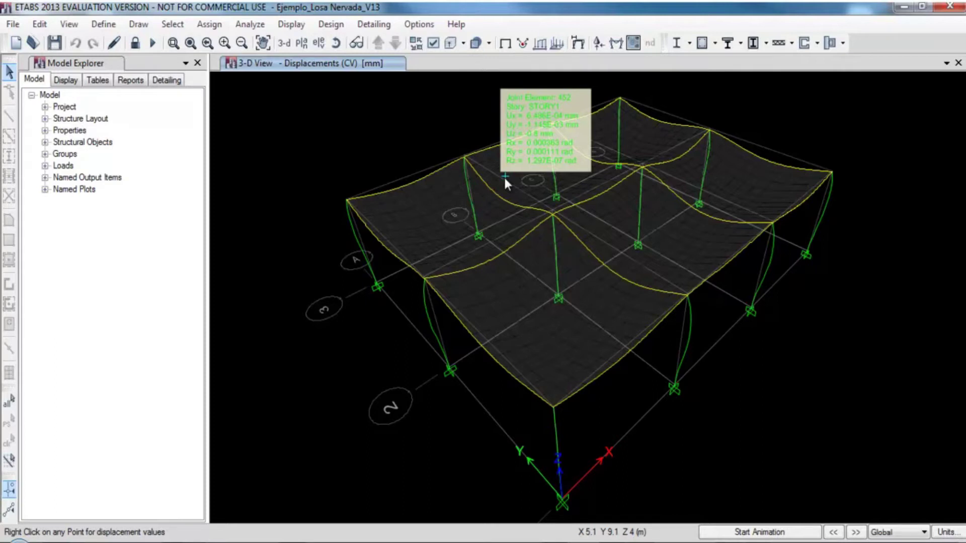
pyautogui.click(303, 24)
pyautogui.click(310, 44)
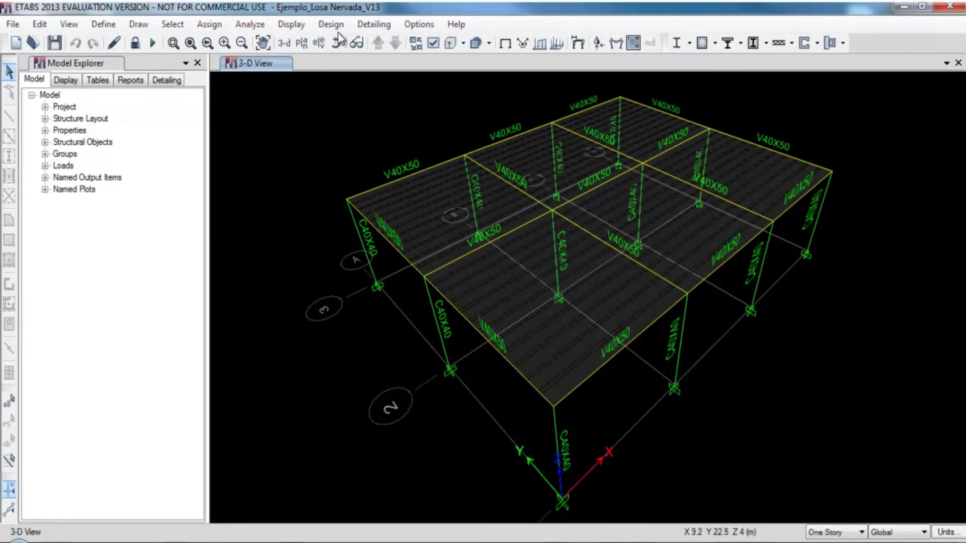
# - Review the display options for shell forces and stresses without applying any of them
pyautogui.click(292, 24)
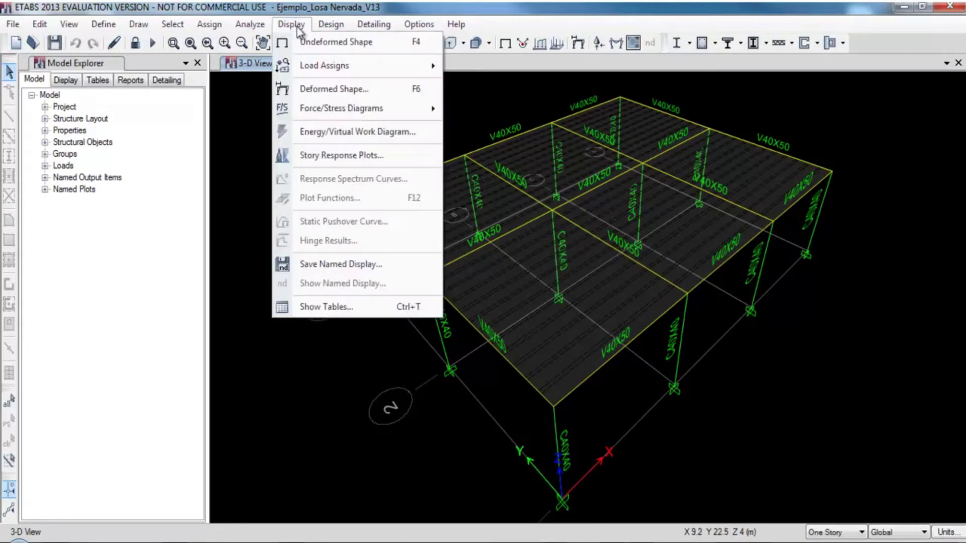
pyautogui.moveTo(333, 113)
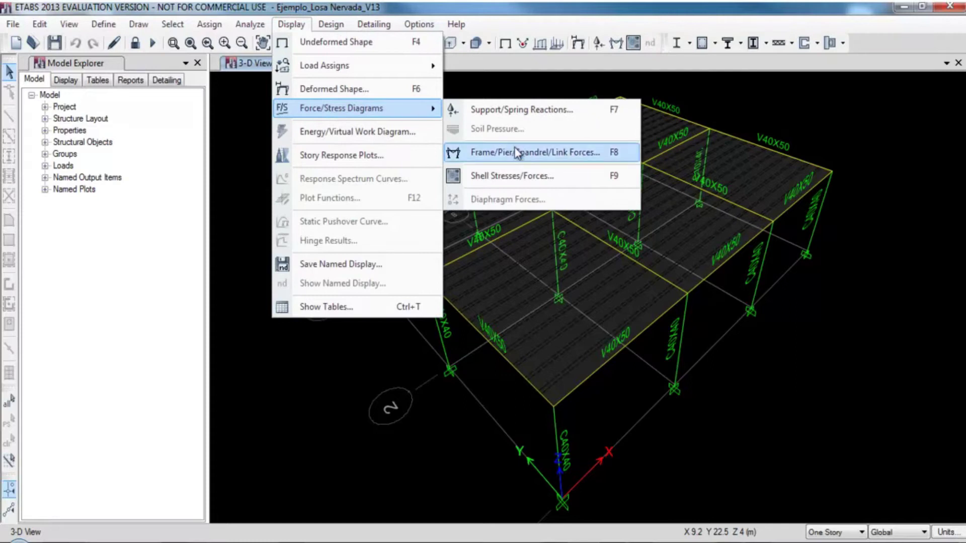
pyautogui.click(513, 175)
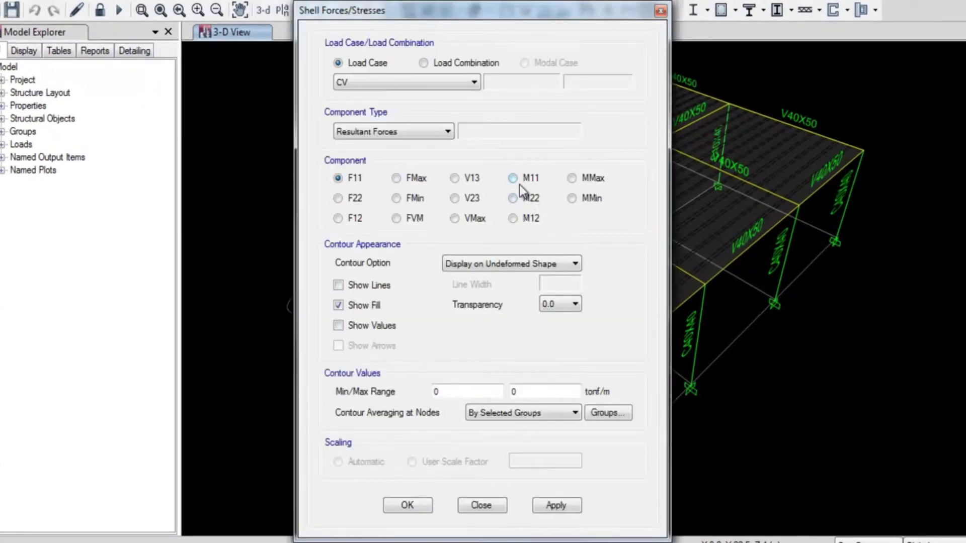
pyautogui.click(499, 506)
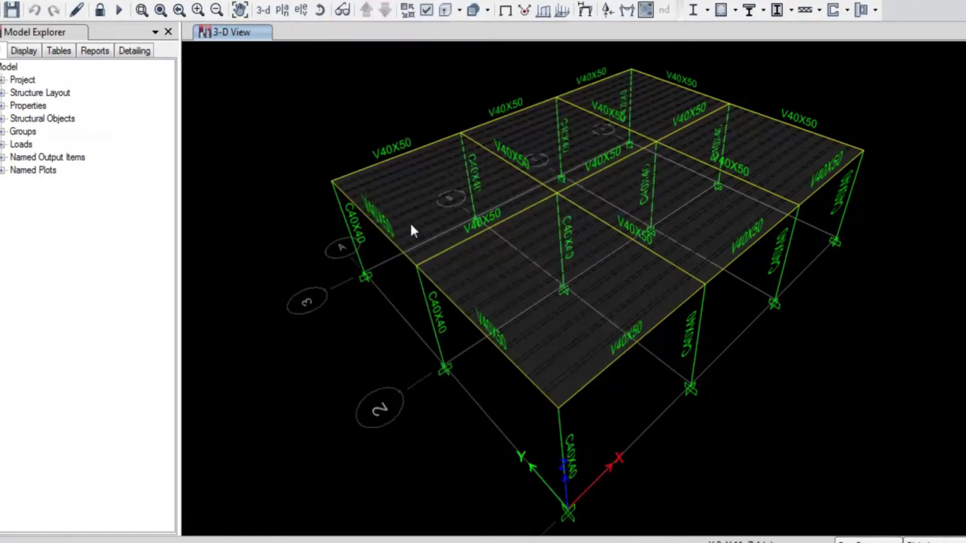
# - Display the filled Moment 3-3 diagram on the frames for load case CV with automatic scaling
pyautogui.click(282, 2)
pyautogui.moveTo(312, 76)
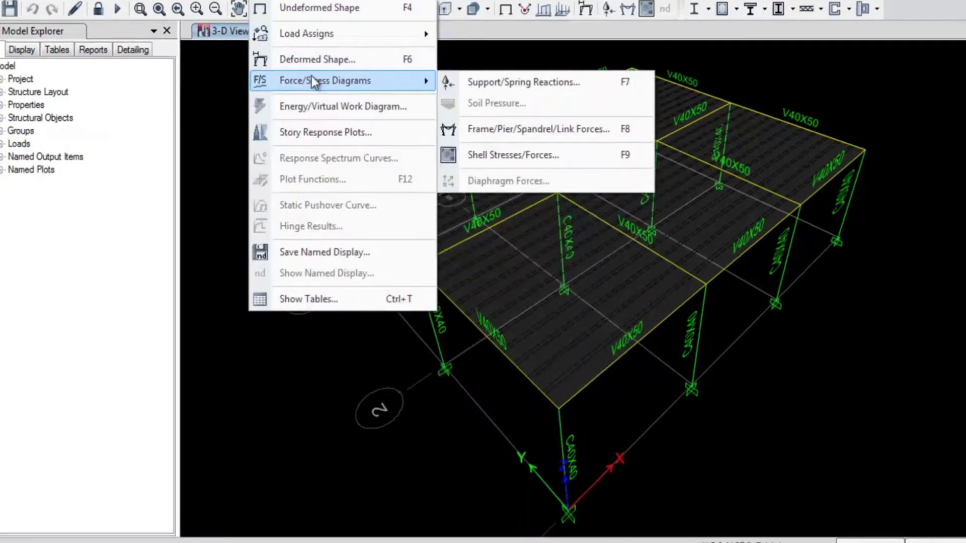
pyautogui.click(548, 106)
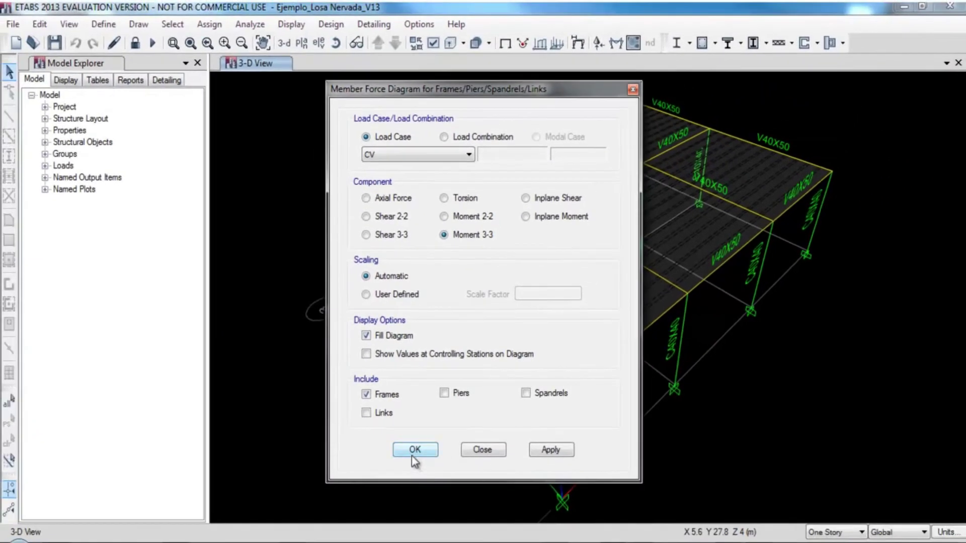
pyautogui.click(392, 493)
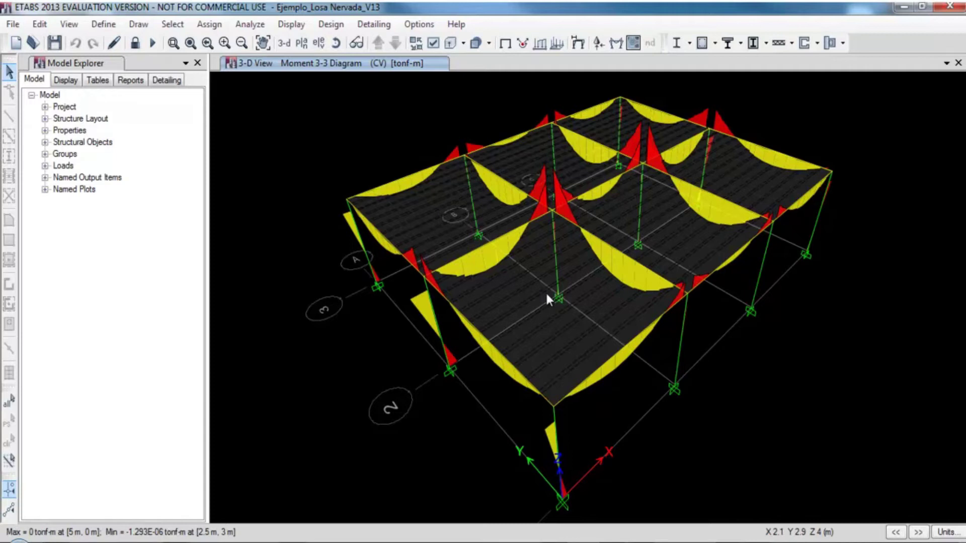
# - Switch to the STORY1 plan view to see the moment diagrams, and restore the undeformed shape
pyautogui.click(304, 43)
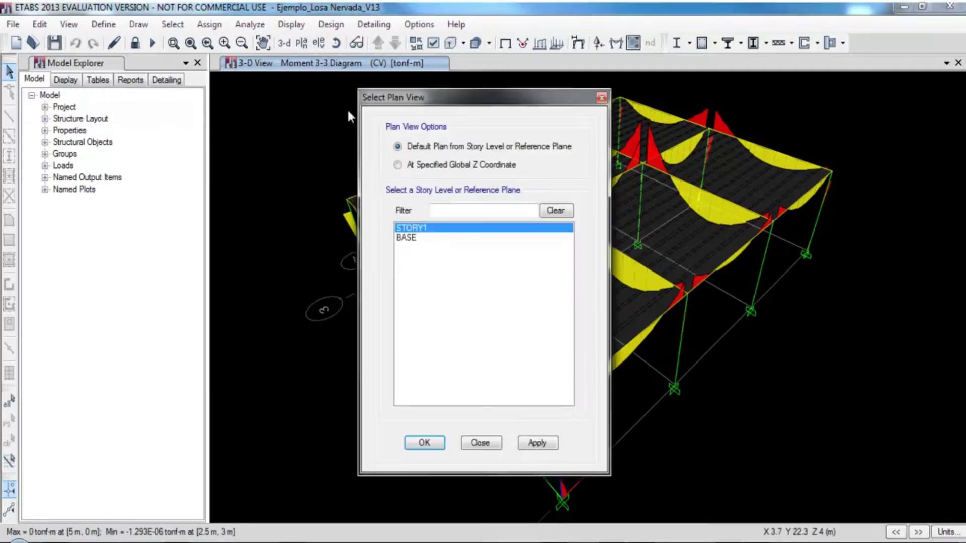
pyautogui.click(424, 443)
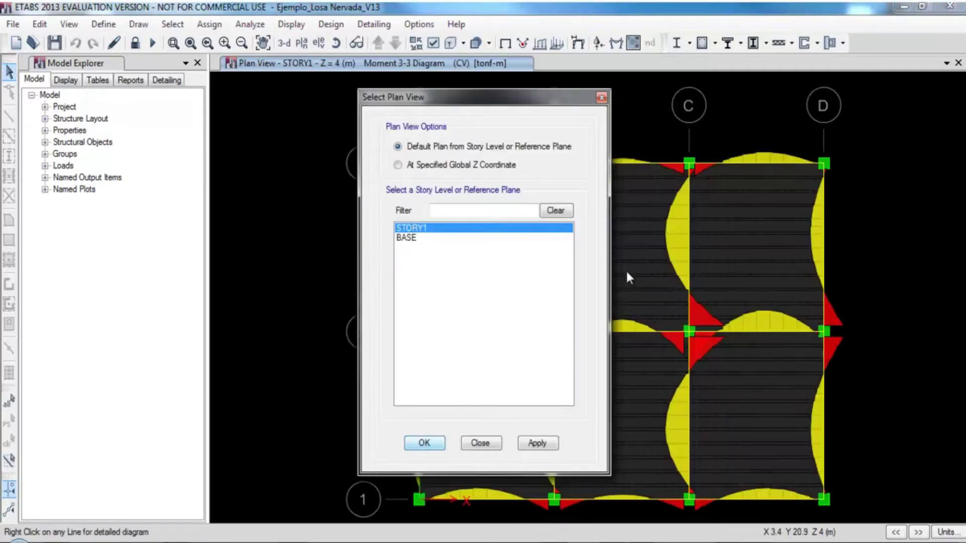
pyautogui.click(292, 24)
pyautogui.click(304, 41)
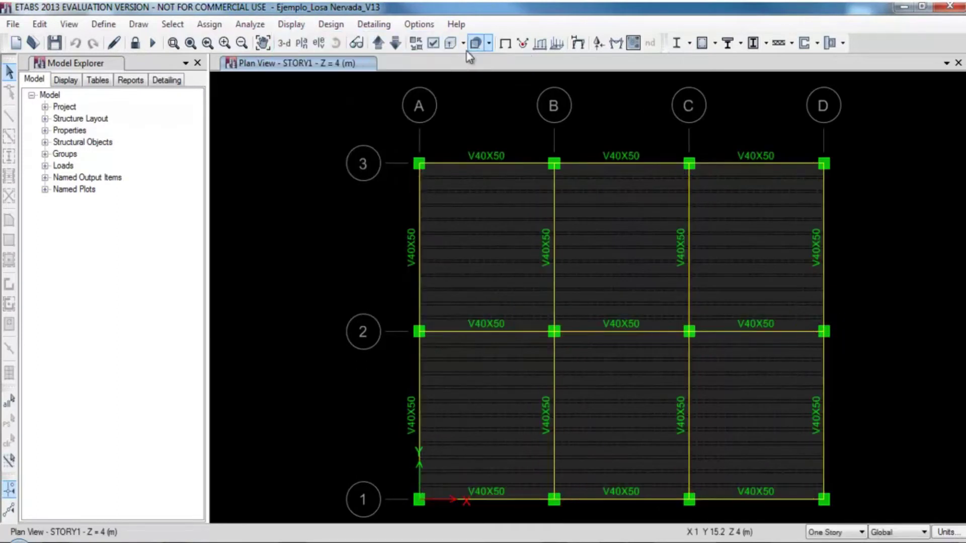
# - Turn on the shell analysis mesh display in the STORY1 plan view
pyautogui.click(433, 43)
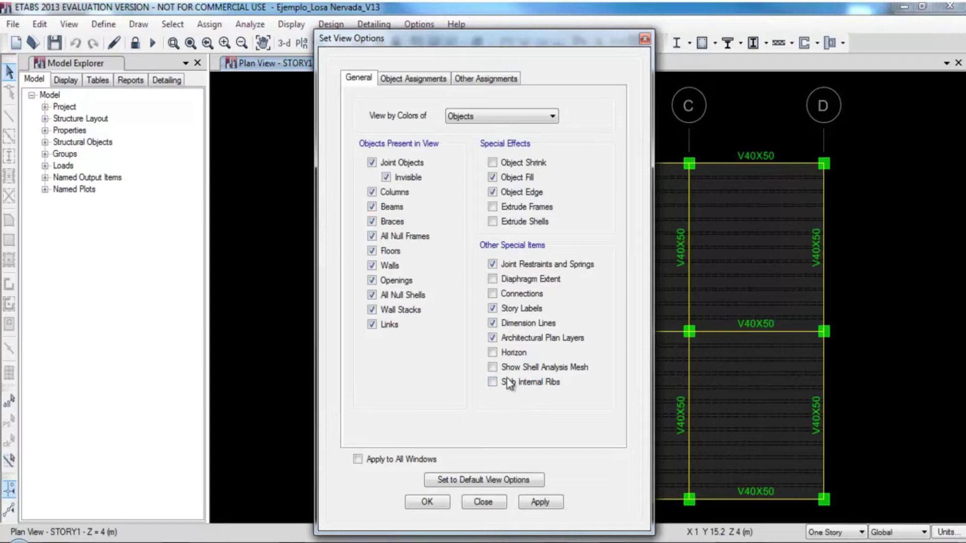
pyautogui.click(492, 368)
pyautogui.click(427, 502)
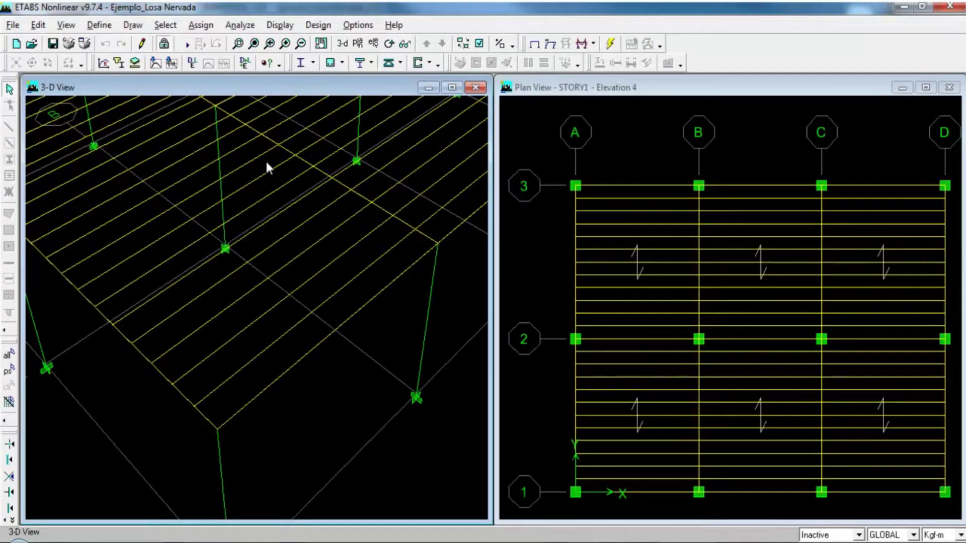
# - In ETABS 9.7.4, open the model Ejemplo_Losa reticular de 1 tramo.EDB without saving changes to the current model
pyautogui.click(13, 25)
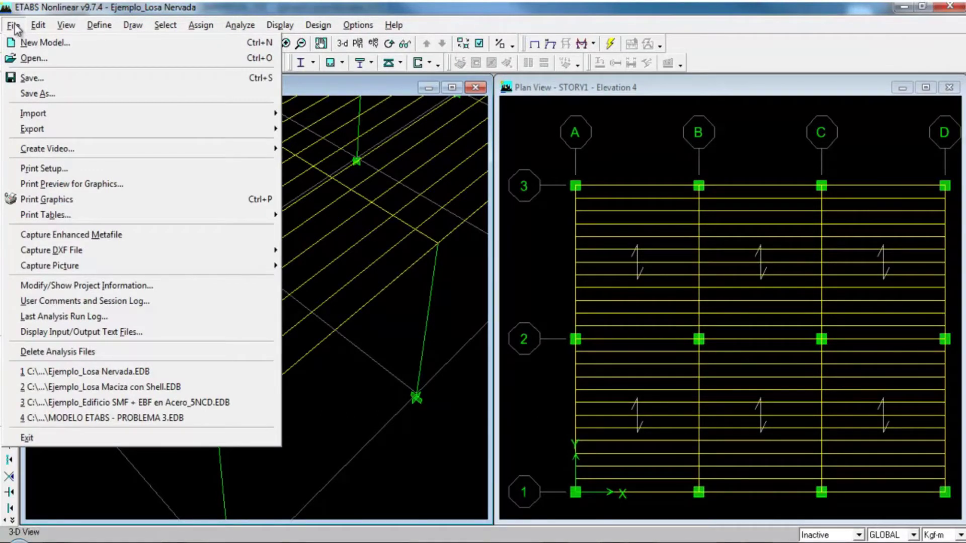
pyautogui.click(35, 60)
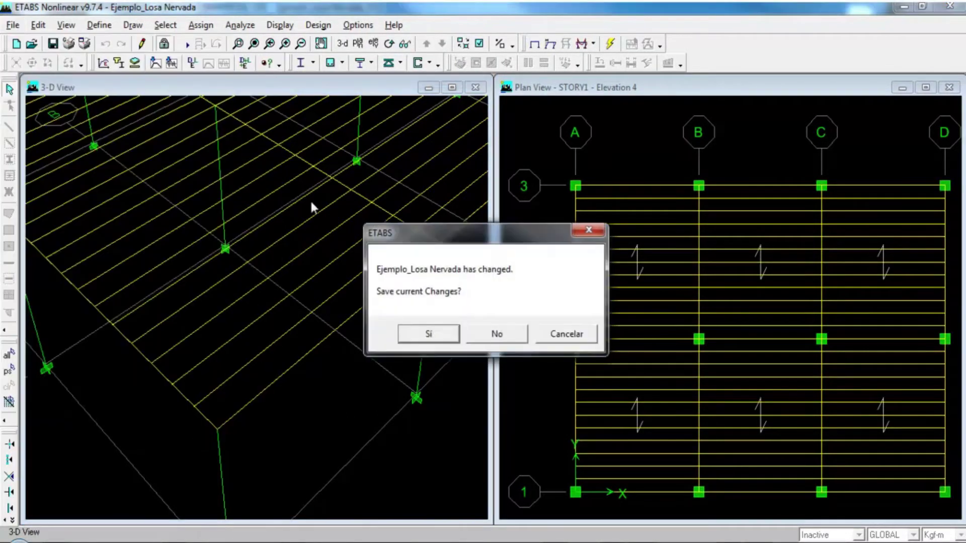
pyautogui.click(488, 333)
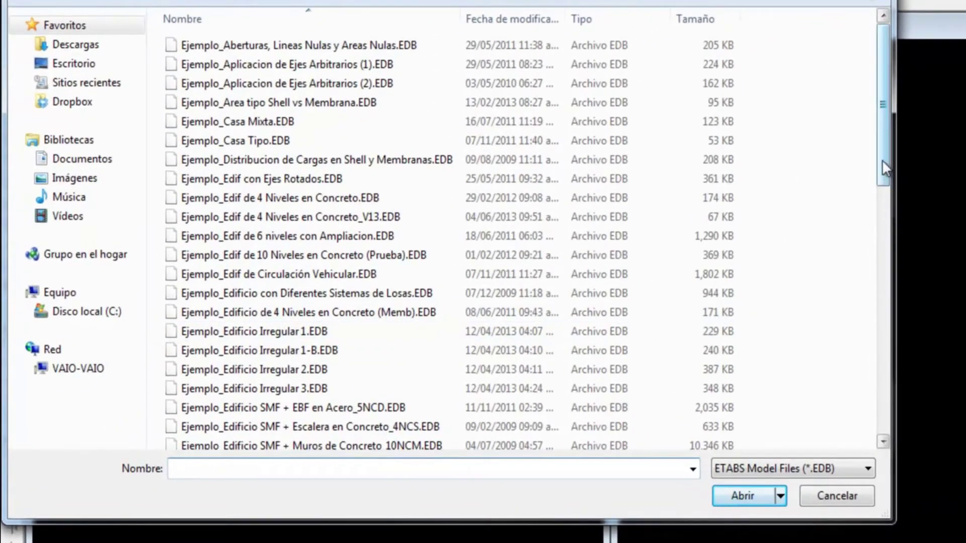
pyautogui.moveTo(715, 192); pyautogui.dragTo(714, 367)
pyautogui.moveTo(880, 376); pyautogui.dragTo(879, 383)
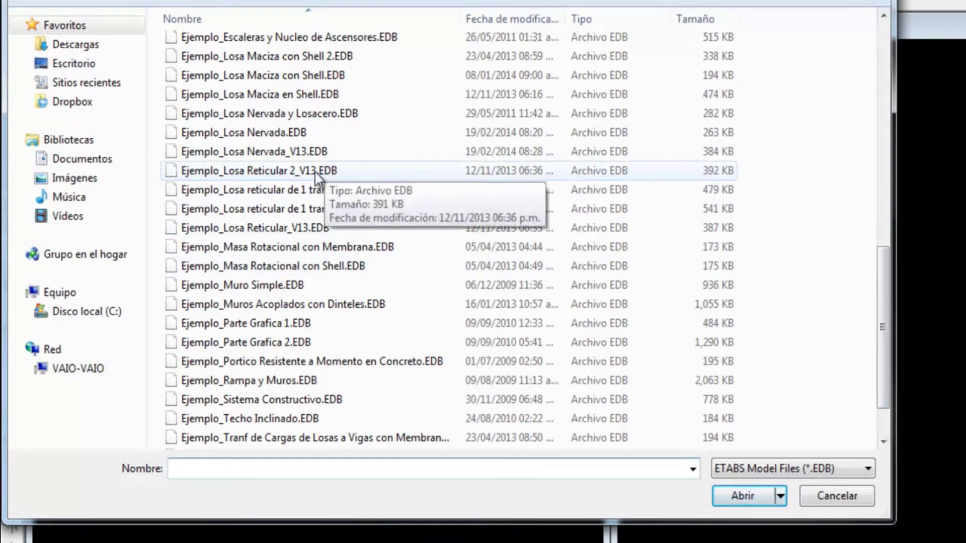
pyautogui.click(288, 209)
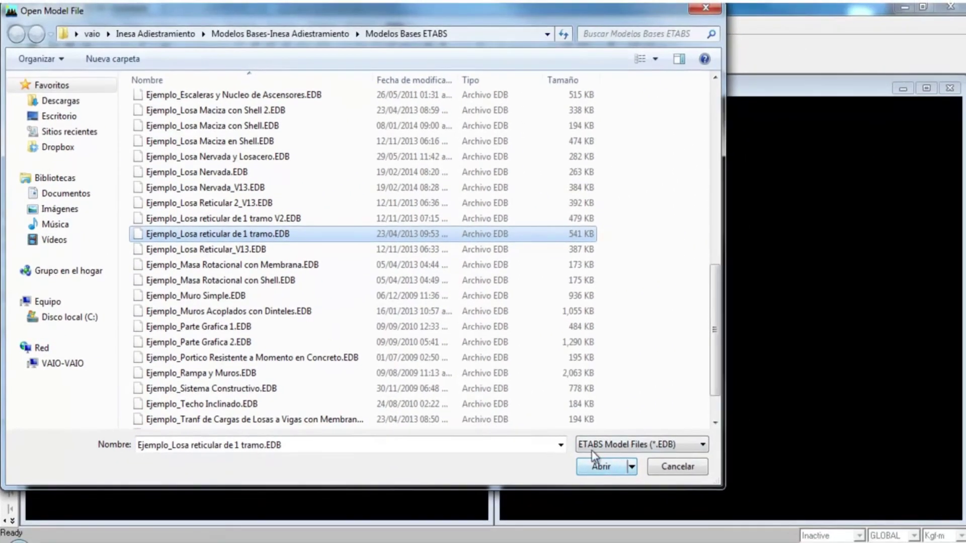
pyautogui.click(612, 469)
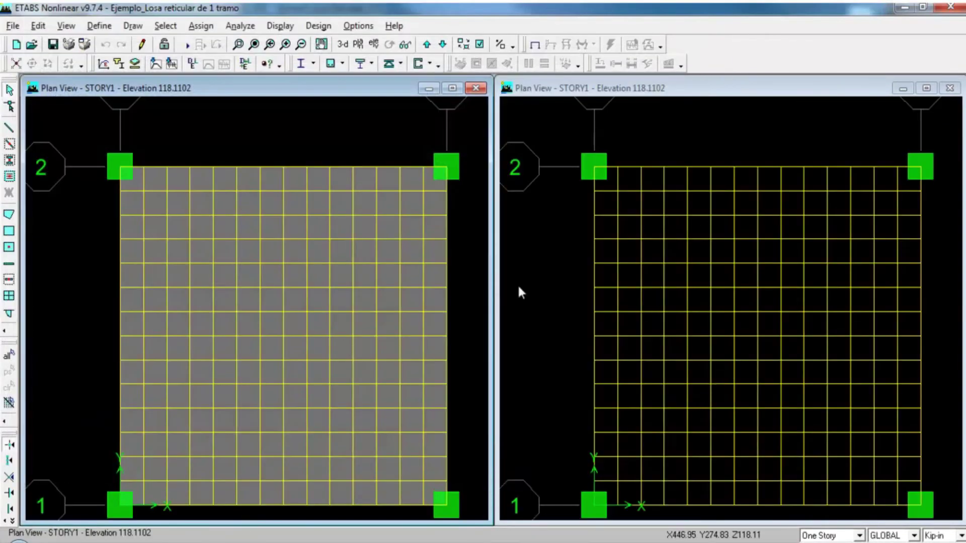
# - Examine the waffle slab's full rib grid in the STORY1 plan view and the bays near grid intersection A-2
pyautogui.click(301, 44)
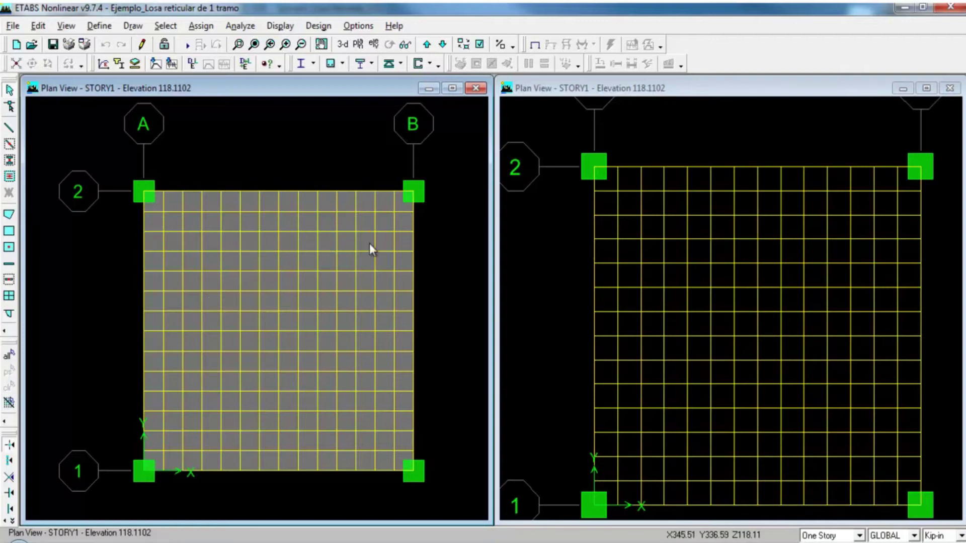
pyautogui.click(662, 128)
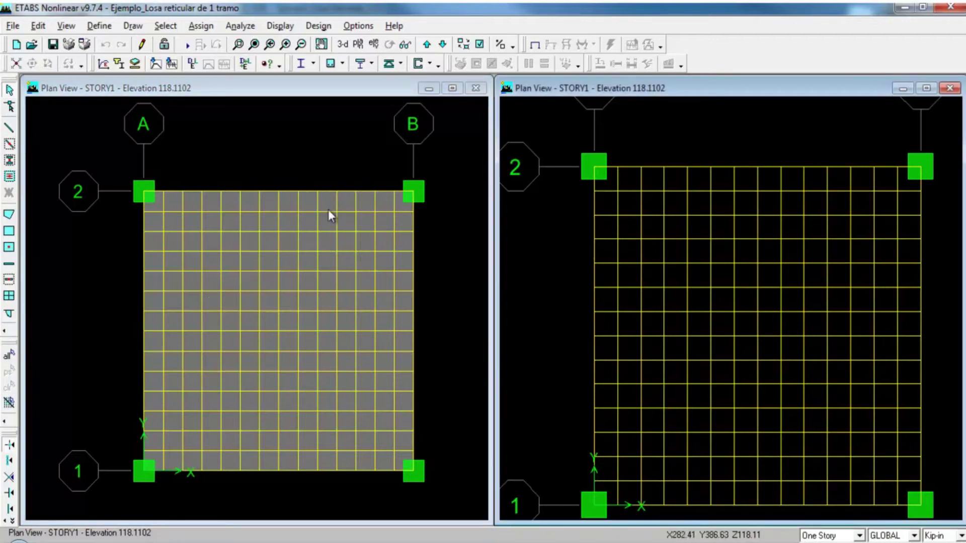
pyautogui.moveTo(142, 176); pyautogui.dragTo(330, 349)
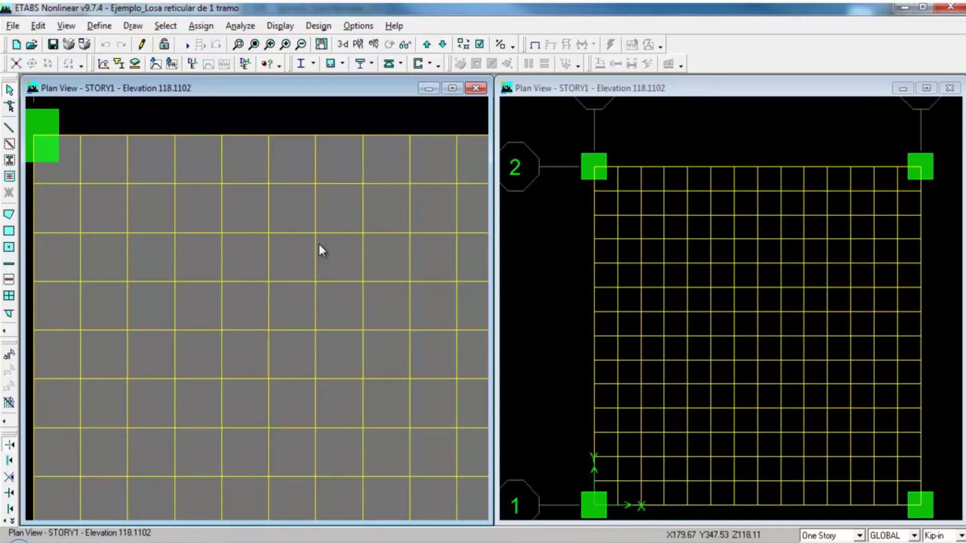
# - Show the second window in 3-D with extrusion on and floor areas hidden, and examine the slab's ribs near the origin corner
pyautogui.click(714, 174)
pyautogui.click(343, 44)
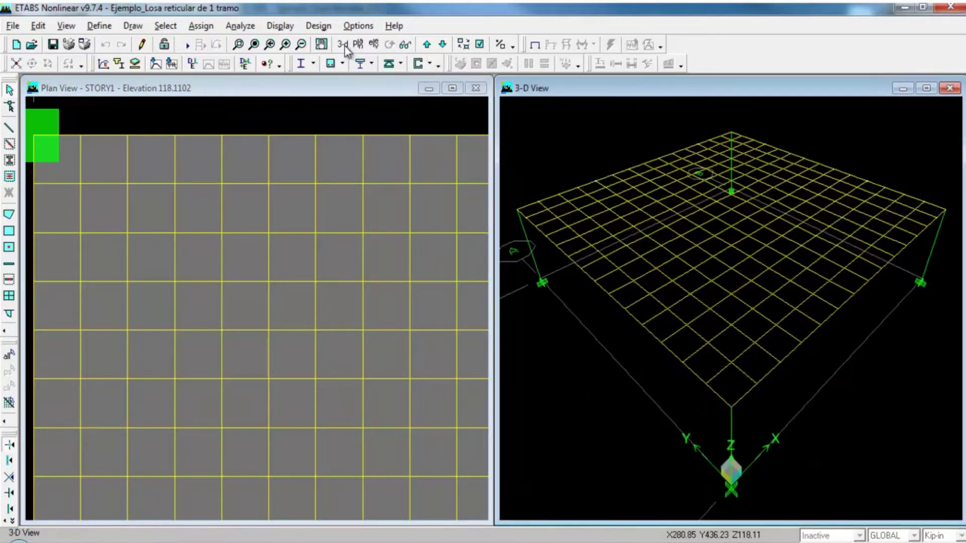
pyautogui.click(479, 44)
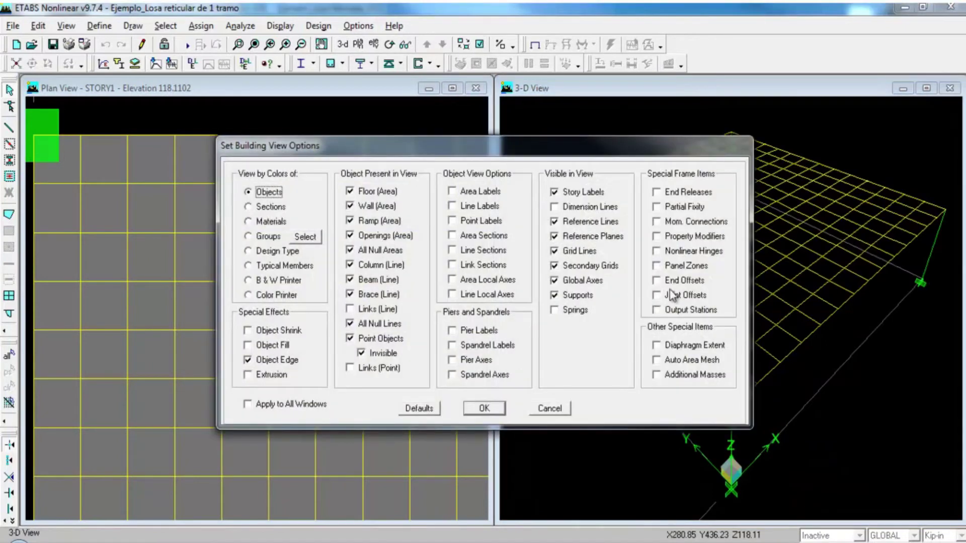
pyautogui.click(259, 375)
pyautogui.click(378, 193)
pyautogui.click(484, 408)
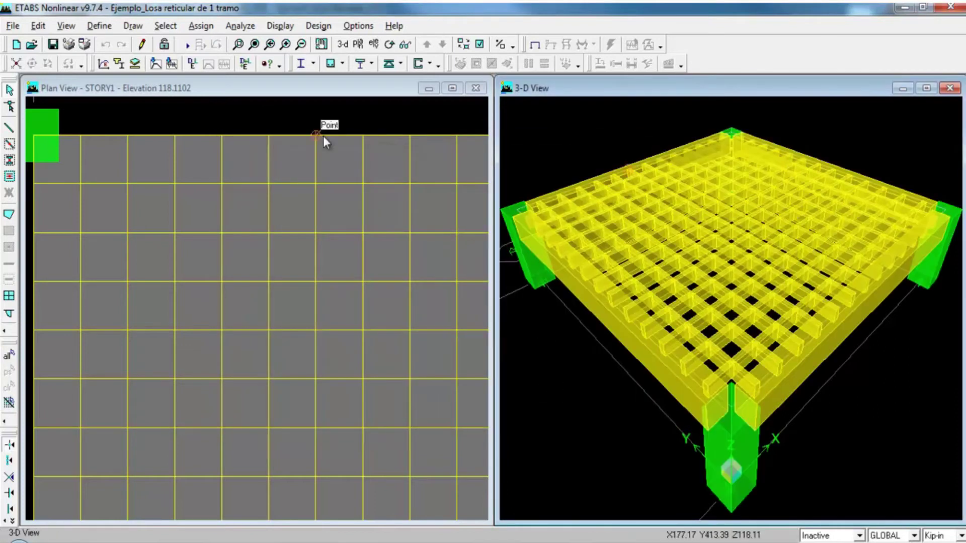
pyautogui.click(238, 45)
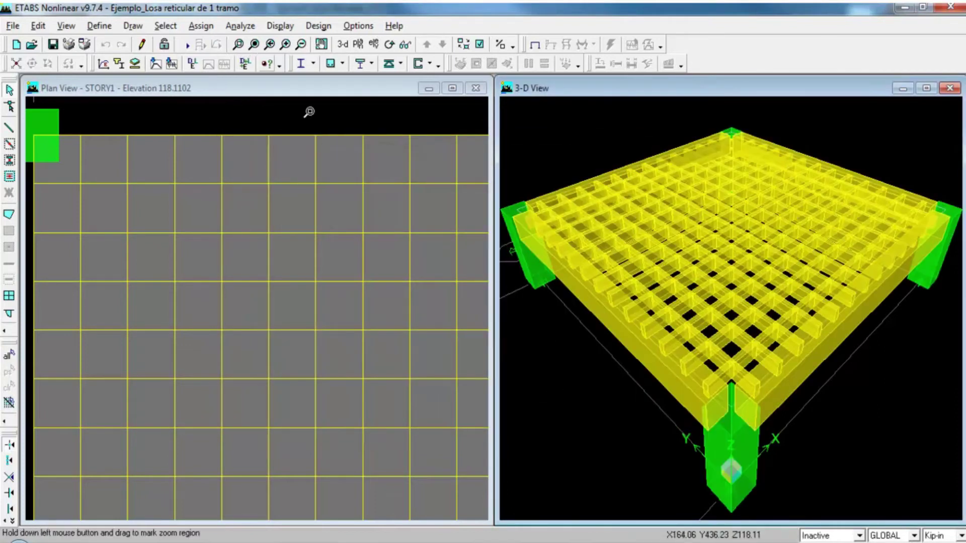
pyautogui.click(828, 378)
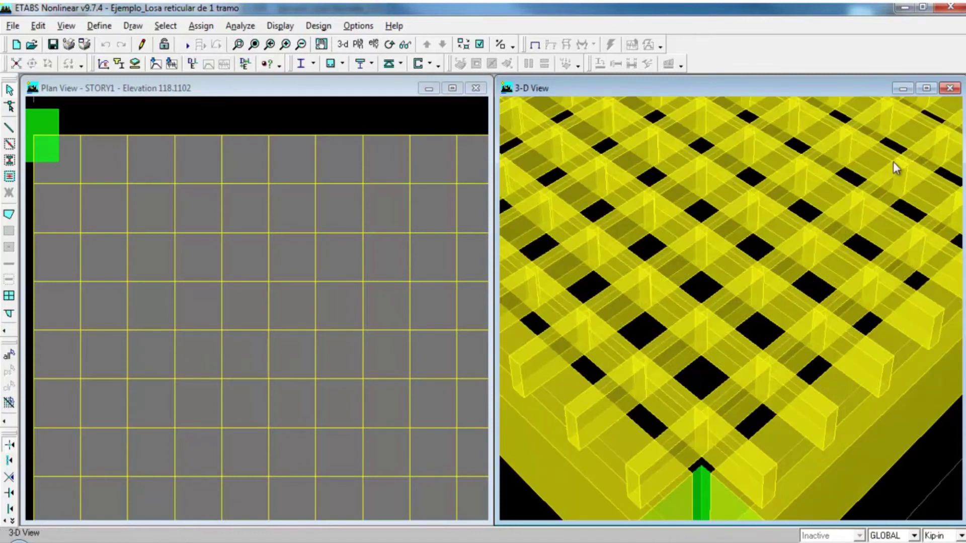
# - Turn off the extrusion in the 3-D view to show the ribs as lines
pyautogui.click(479, 45)
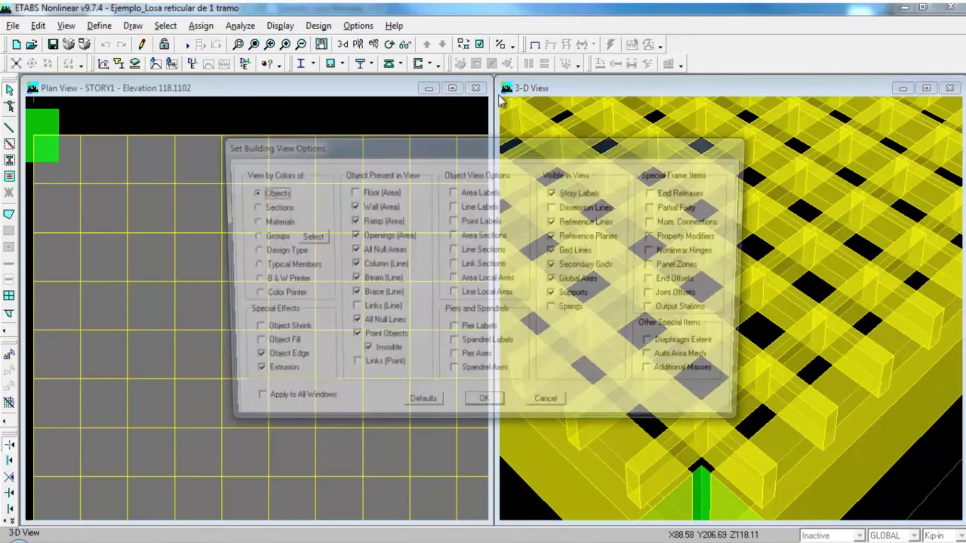
pyautogui.click(259, 375)
pyautogui.click(482, 414)
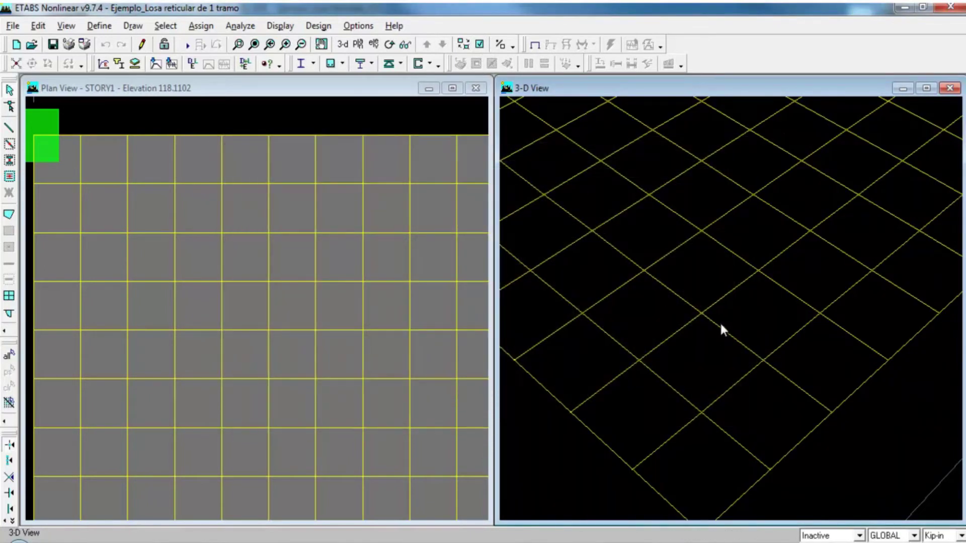
# - Check the section and other assignments of one rib beam near the origin corner, and clear its selection
pyautogui.click(717, 325)
pyautogui.rightClick(717, 325)
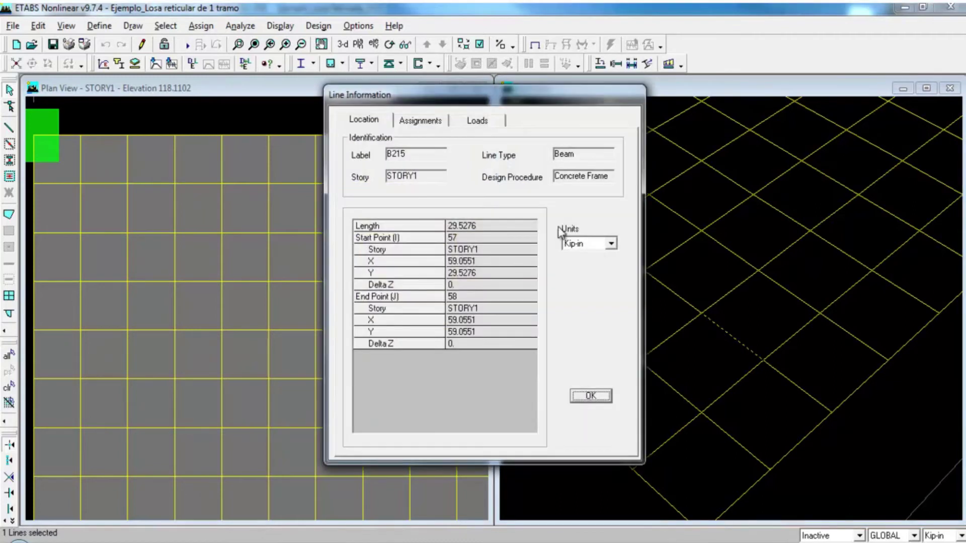
pyautogui.click(431, 123)
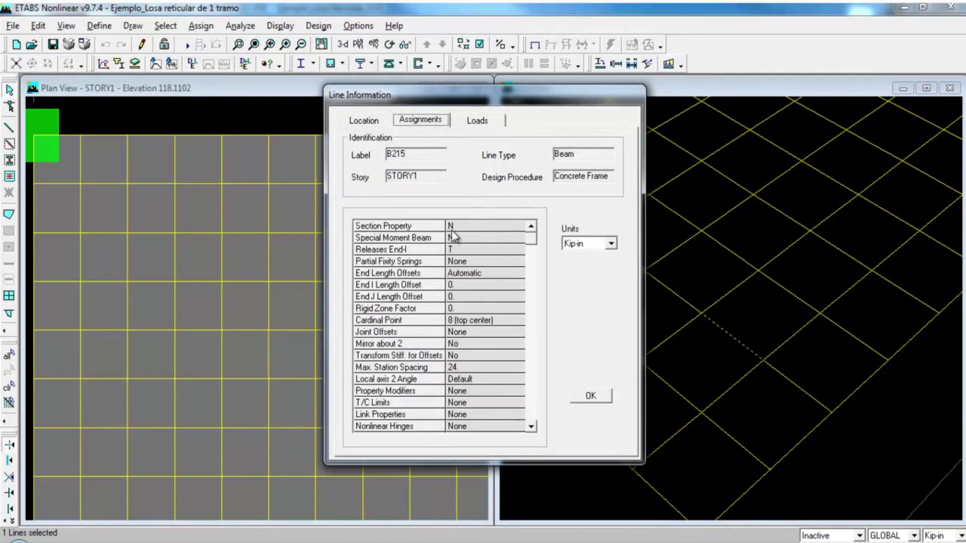
pyautogui.click(593, 397)
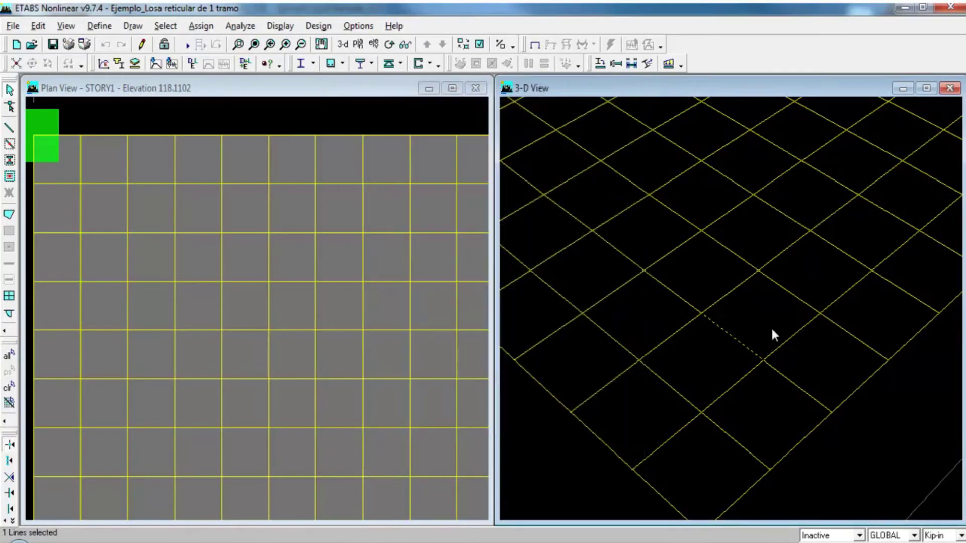
pyautogui.click(720, 325)
# - Check the material and dimensions of the rectangular frame section N used for the ribs
pyautogui.click(99, 26)
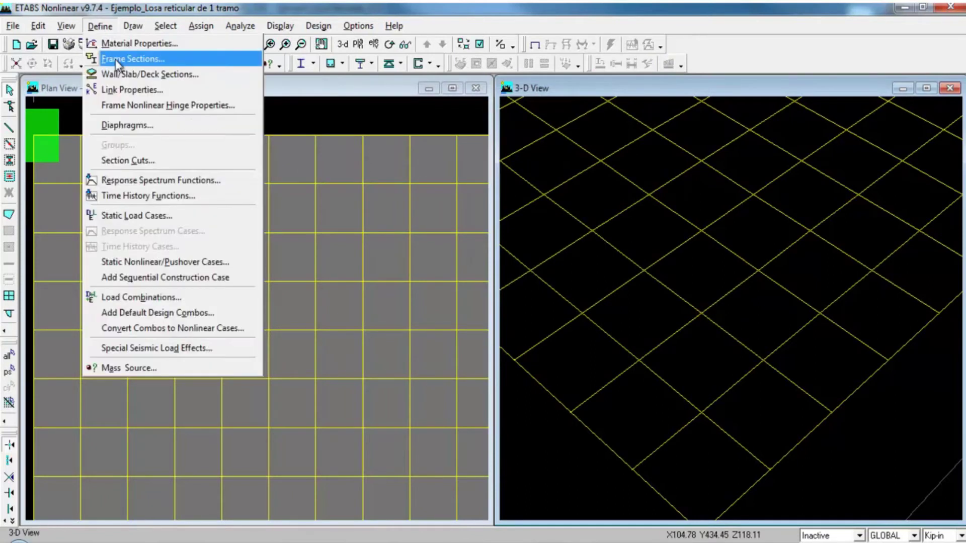
pyautogui.click(115, 59)
pyautogui.write('N')
pyautogui.click(546, 282)
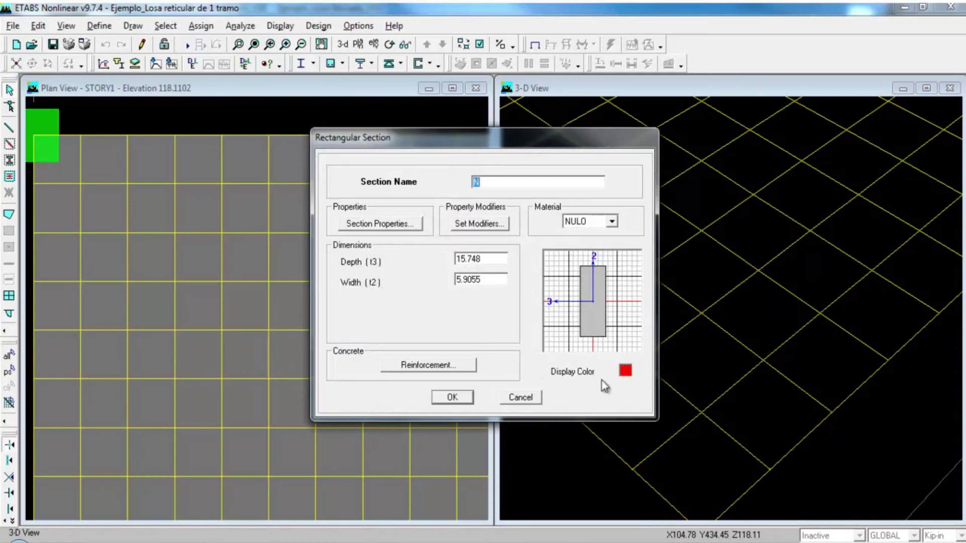
pyautogui.click(525, 399)
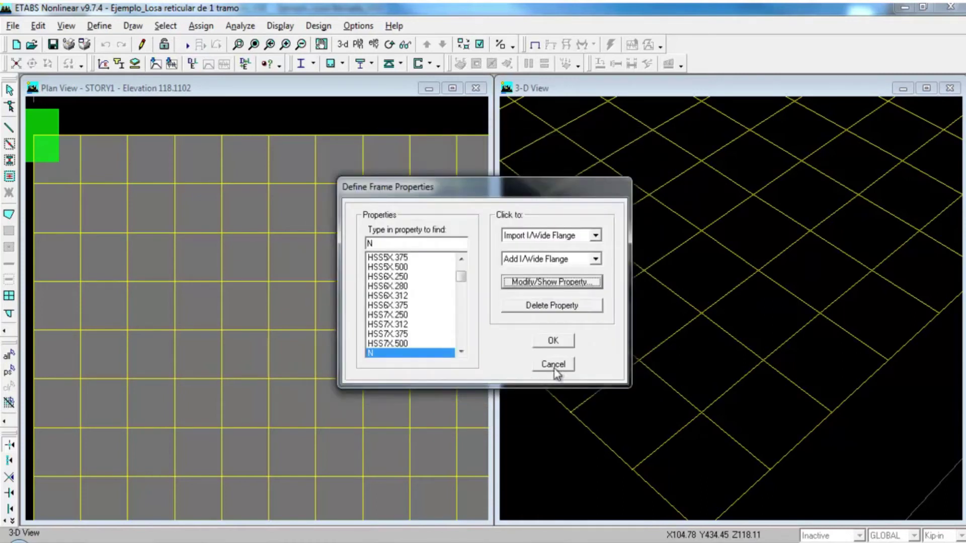
pyautogui.click(555, 370)
# - Switch the model units to Kgf-m and review the depth and width of frame section N in metres
pyautogui.click(960, 535)
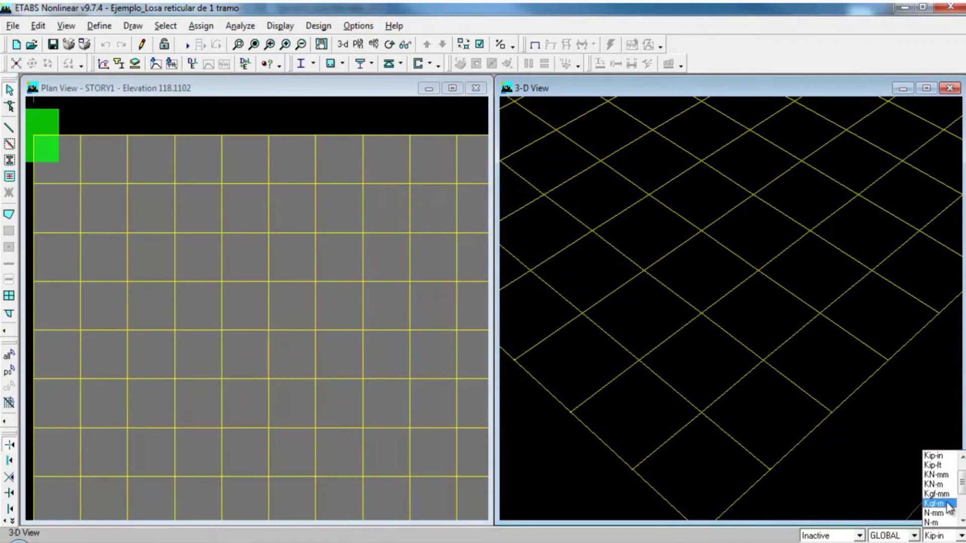
pyautogui.click(946, 503)
pyautogui.click(99, 26)
pyautogui.click(115, 58)
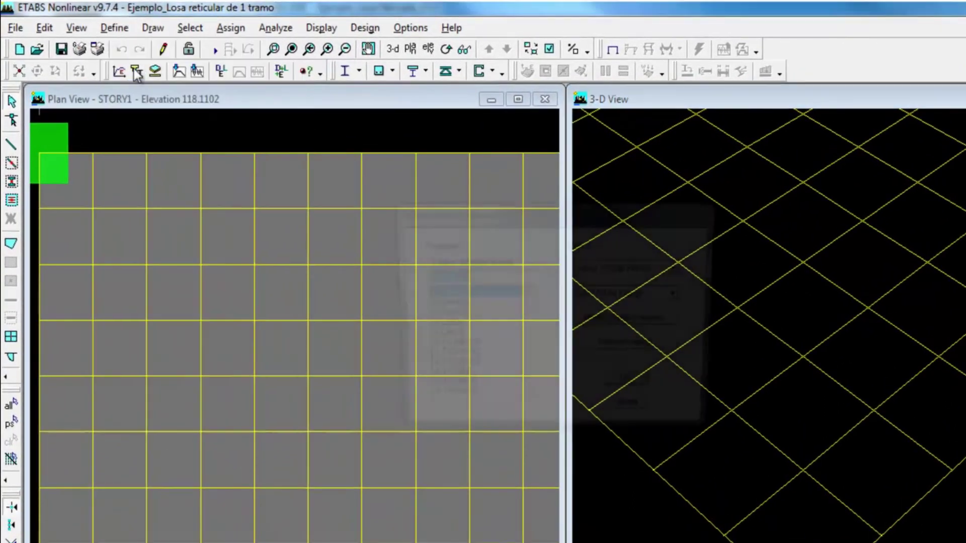
pyautogui.write('N')
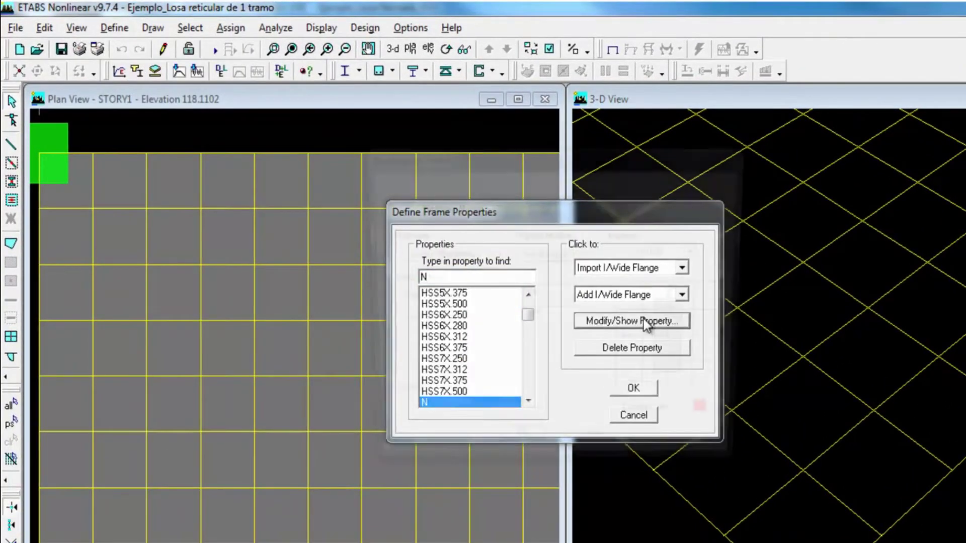
pyautogui.click(646, 322)
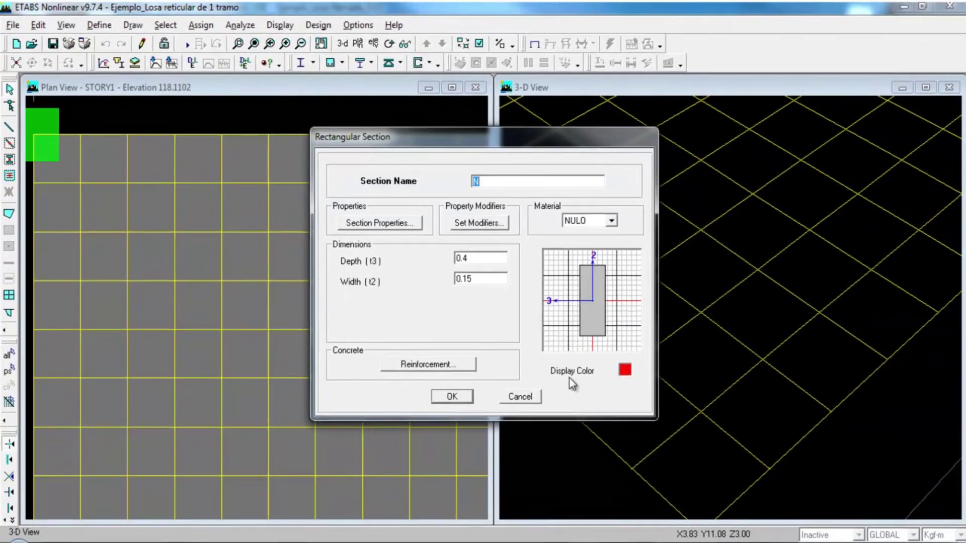
pyautogui.click(519, 396)
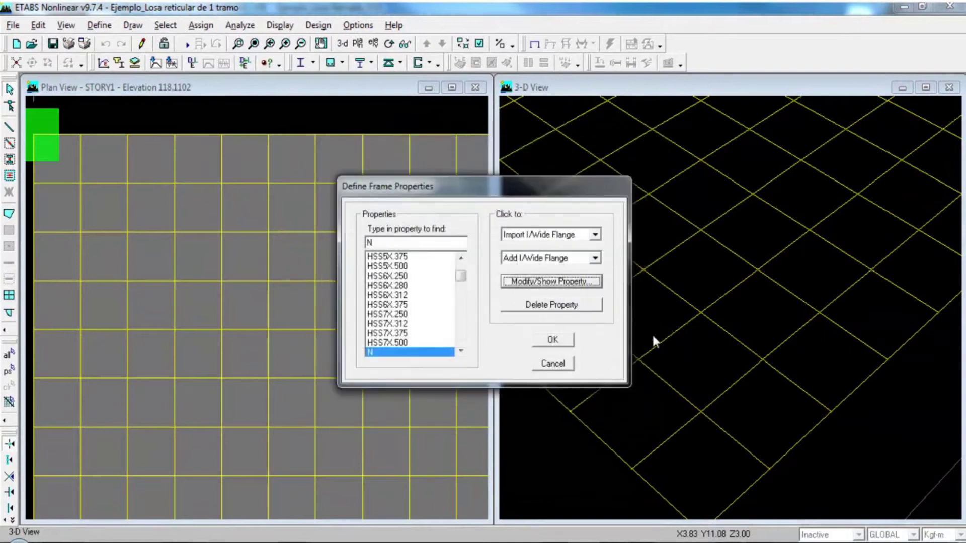
pyautogui.click(558, 368)
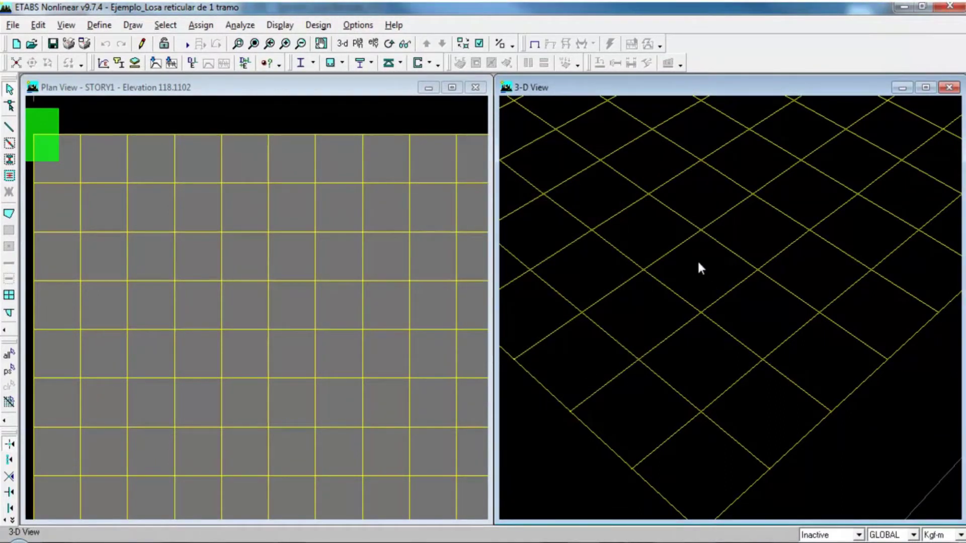
# - Select the STORY1 floor area in the plan view and check its shell section and meshing assignments
pyautogui.click(340, 257)
pyautogui.rightClick(340, 256)
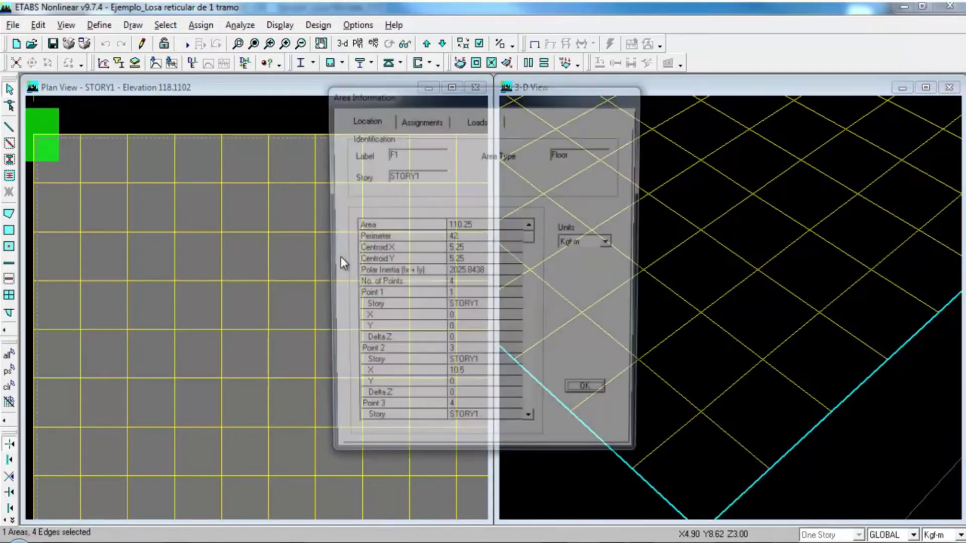
pyautogui.click(422, 121)
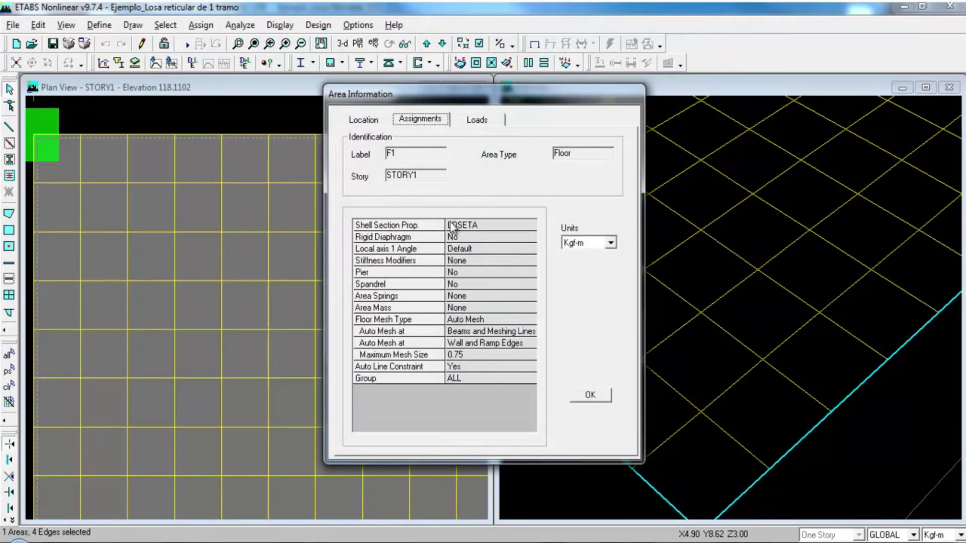
pyautogui.click(590, 395)
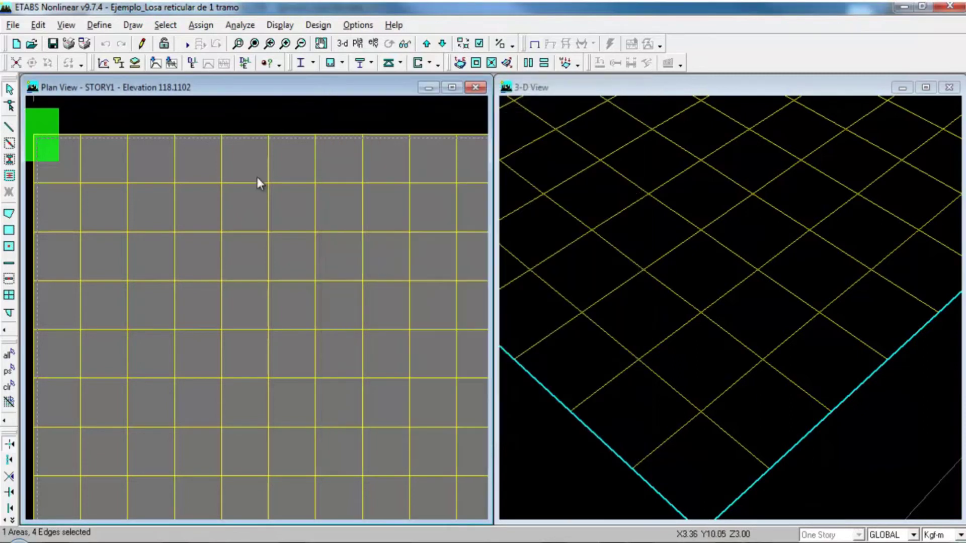
# - Review the material, membrane and bending thickness, and element type of the LOSETA slab section
pyautogui.click(99, 25)
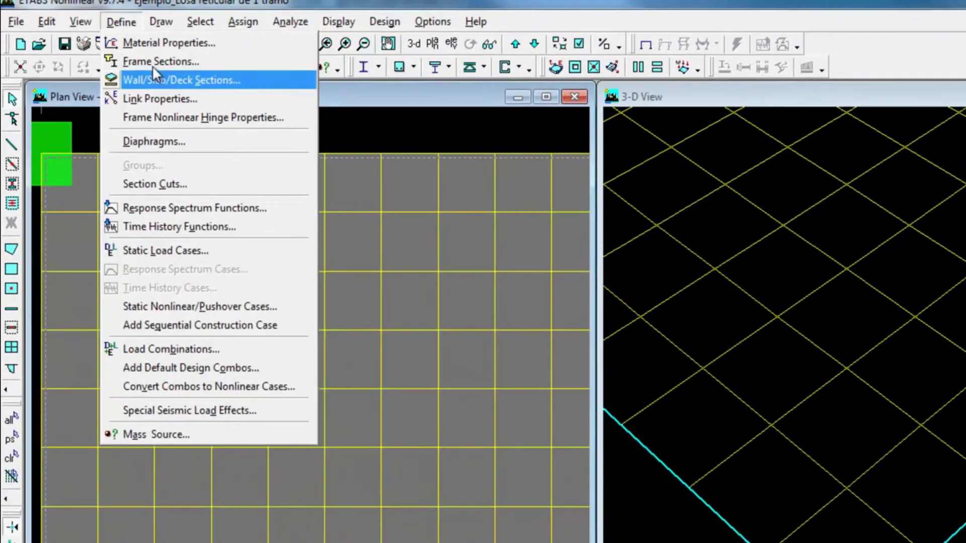
pyautogui.click(149, 73)
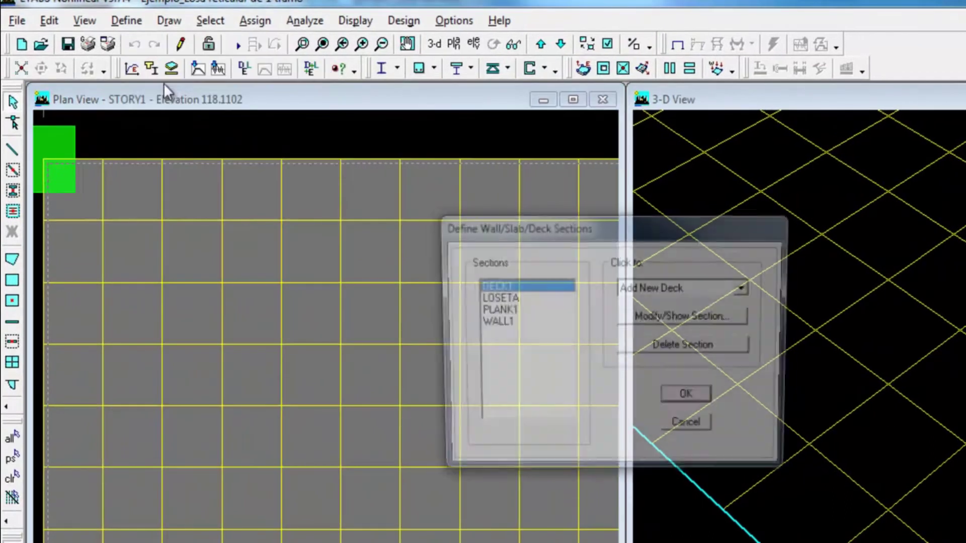
pyautogui.click(524, 299)
pyautogui.click(705, 317)
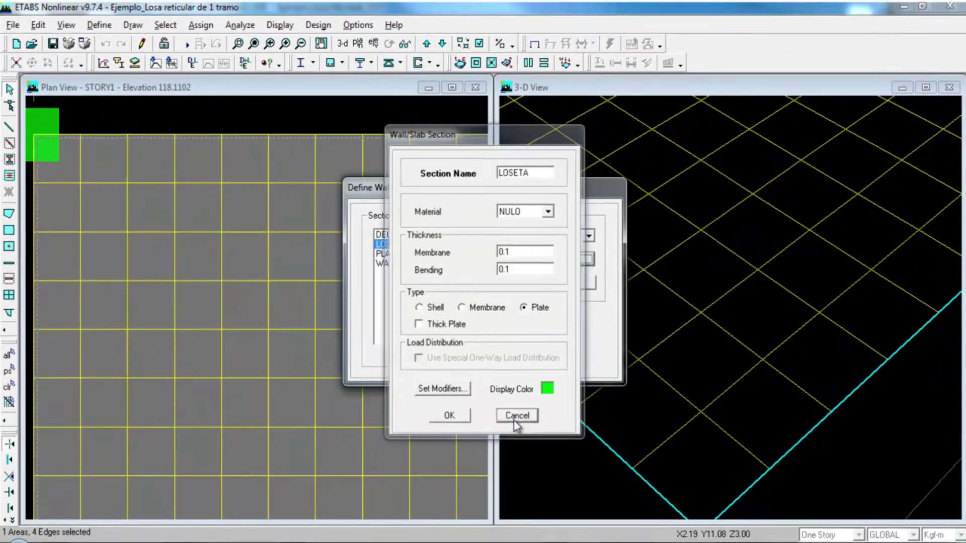
pyautogui.click(656, 516)
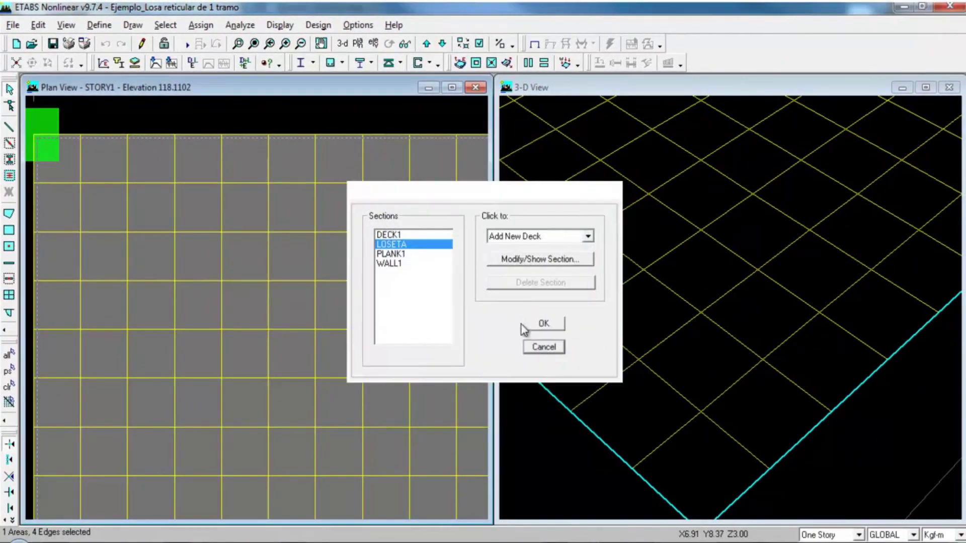
pyautogui.click(523, 327)
# - Reopen the definition of frame section N to compare its material and rib dimensions with the slab section
pyautogui.click(99, 25)
pyautogui.click(134, 59)
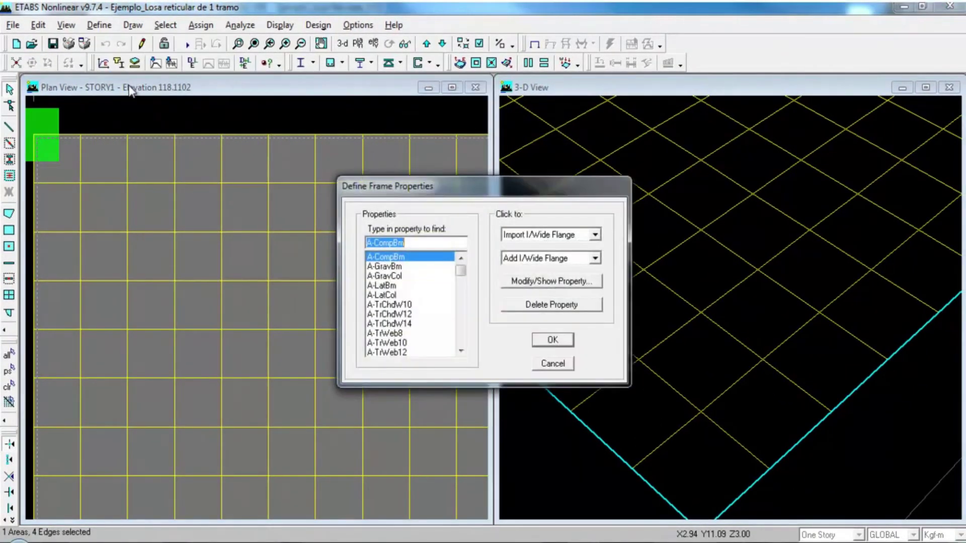
pyautogui.write('N')
pyautogui.click(552, 281)
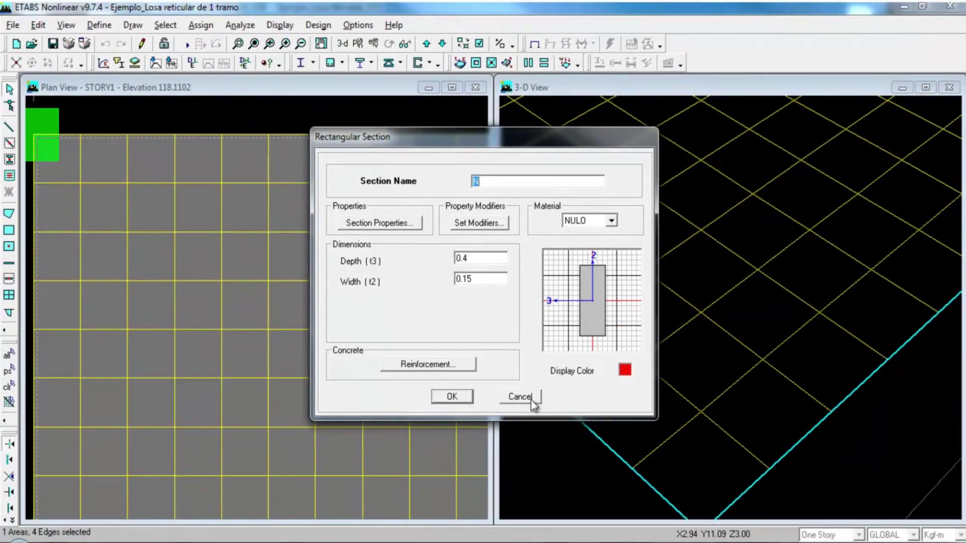
pyautogui.click(532, 398)
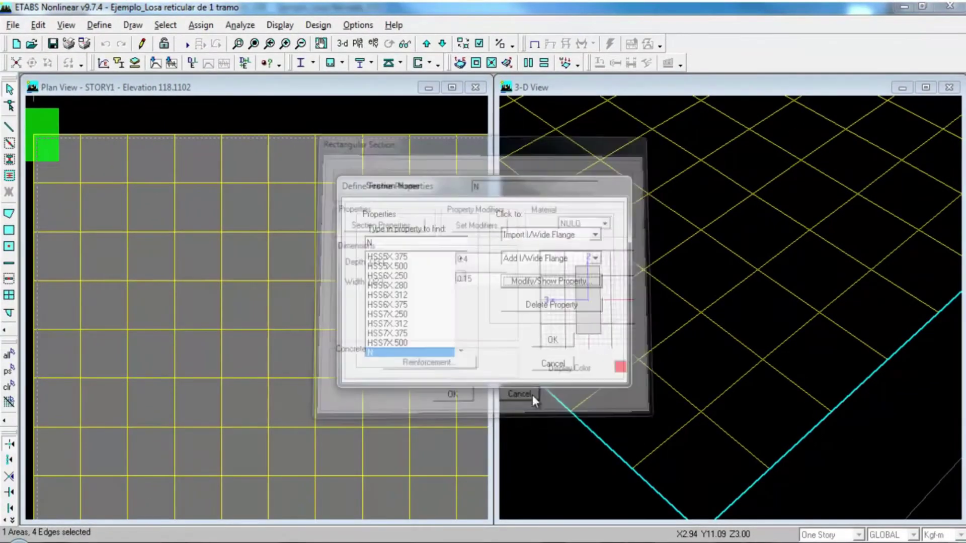
pyautogui.click(553, 363)
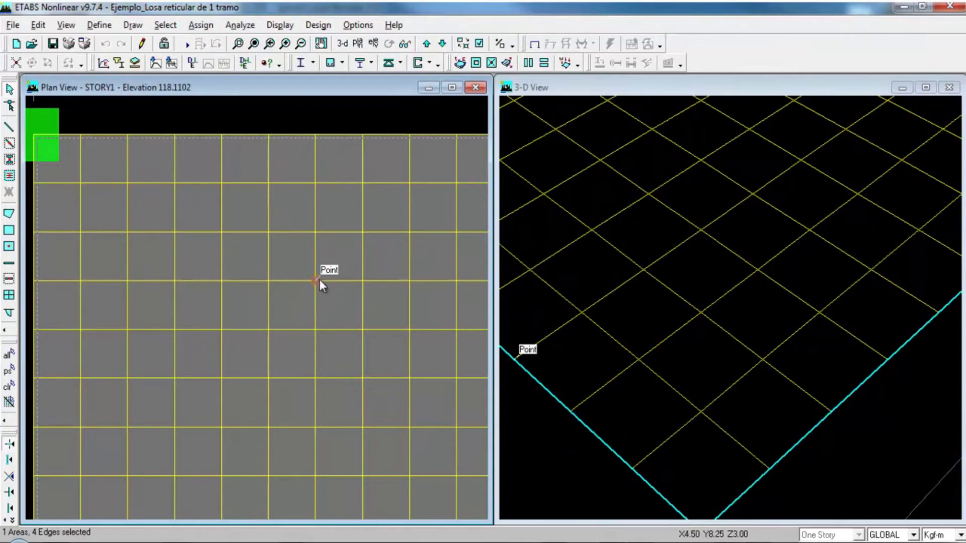
# - Show the STORY1 plan view with extrusion on and examine the rib widths and voids in the slab's interior bays
pyautogui.click(479, 43)
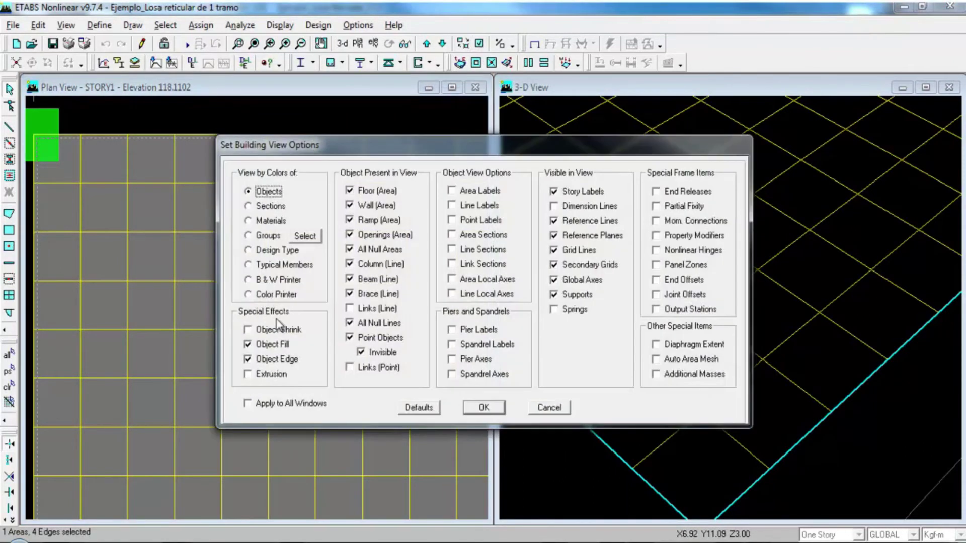
pyautogui.click(269, 375)
pyautogui.click(483, 408)
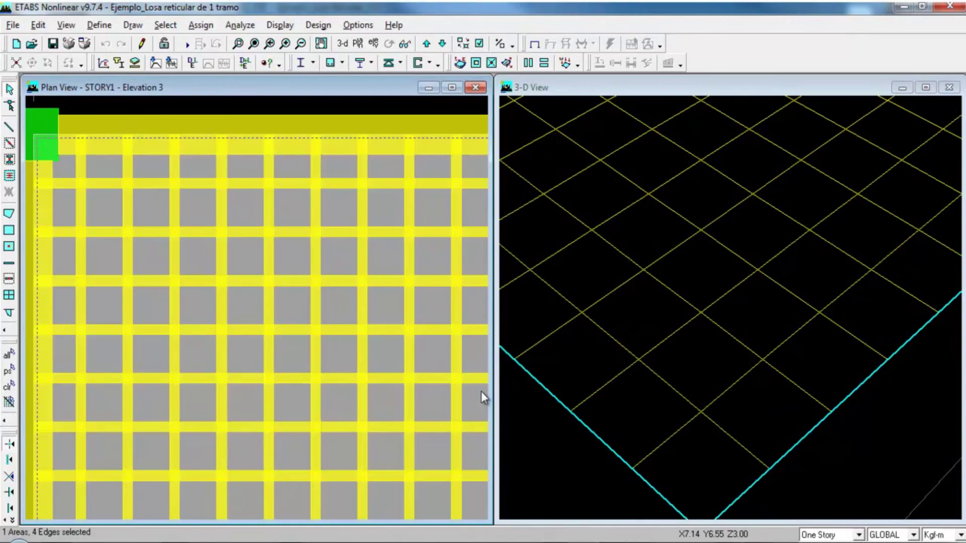
pyautogui.click(238, 44)
pyautogui.moveTo(207, 217); pyautogui.dragTo(440, 387)
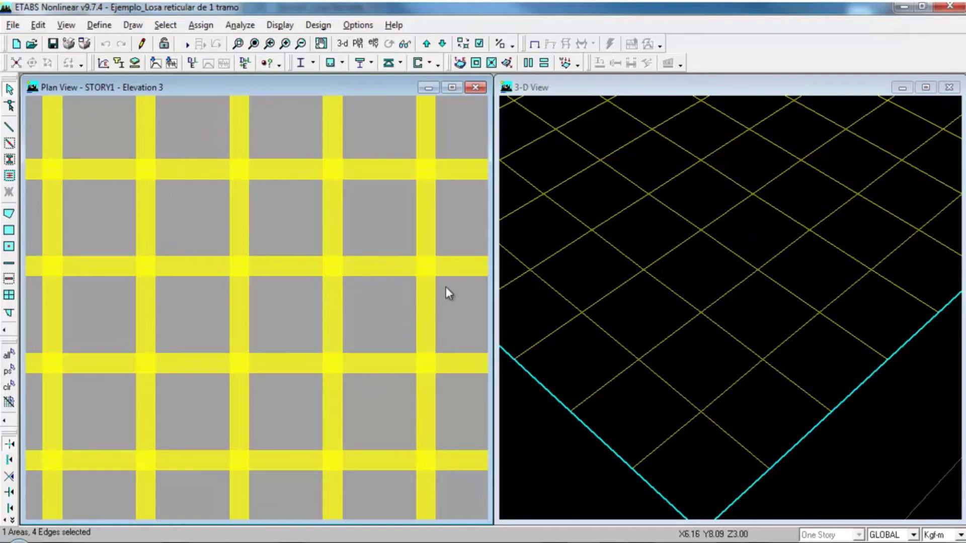
# - Check the mass, weight and elastic properties of the NULO material
pyautogui.click(100, 24)
pyautogui.click(121, 43)
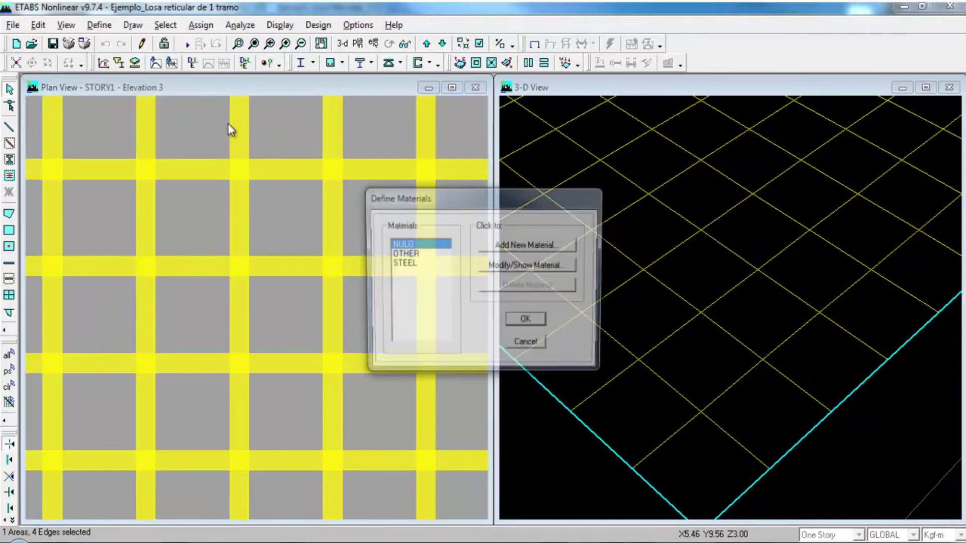
pyautogui.click(531, 266)
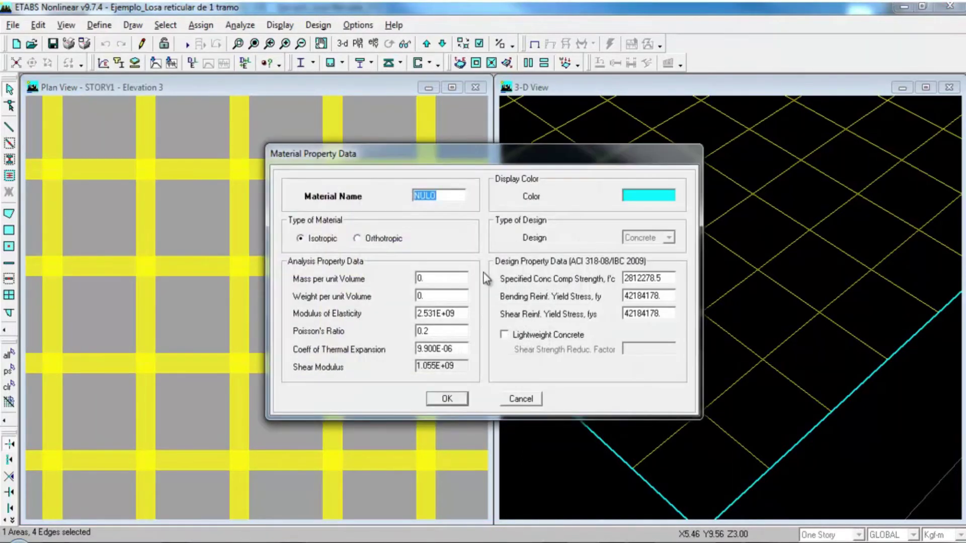
pyautogui.click(520, 399)
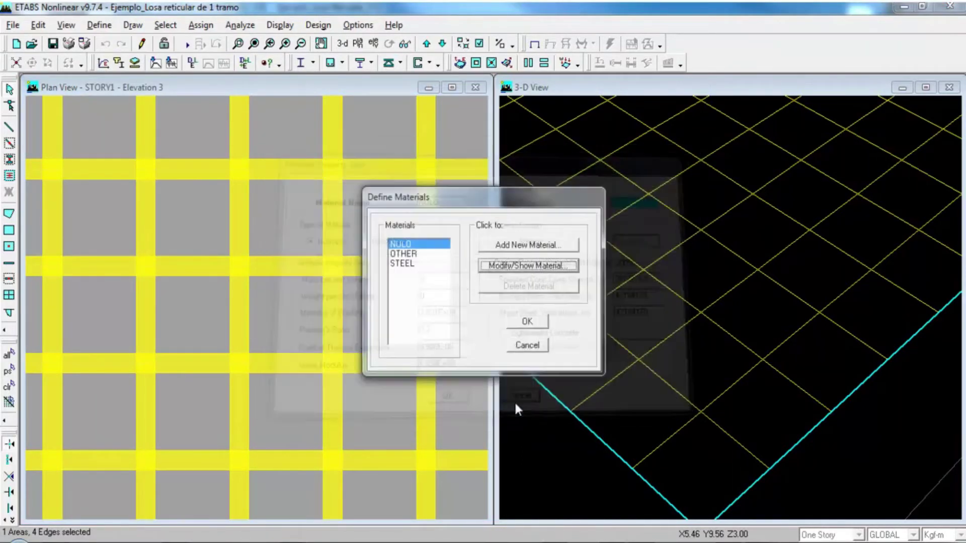
pyautogui.click(535, 352)
# - Turn off the extrusion in the STORY1 plan view to show the ribs as lines
pyautogui.click(479, 43)
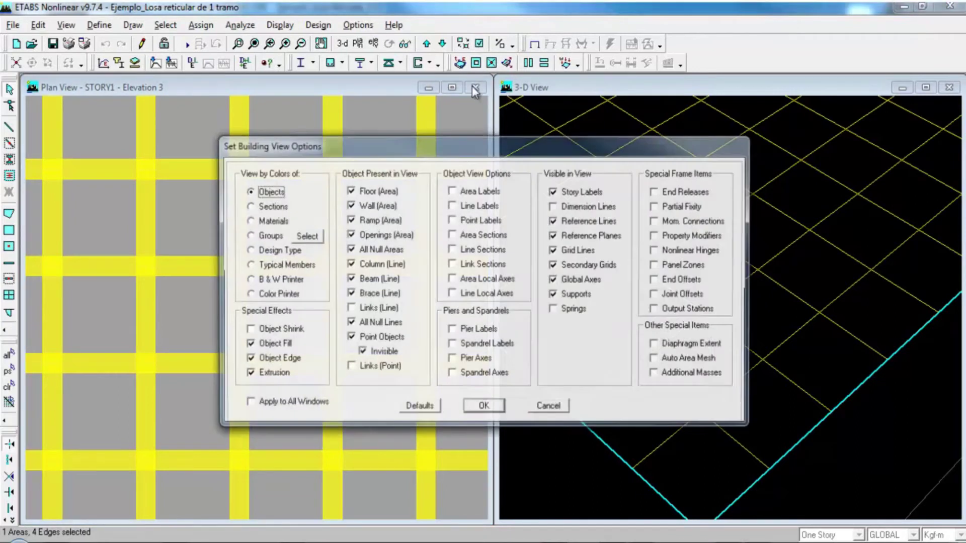
pyautogui.click(271, 374)
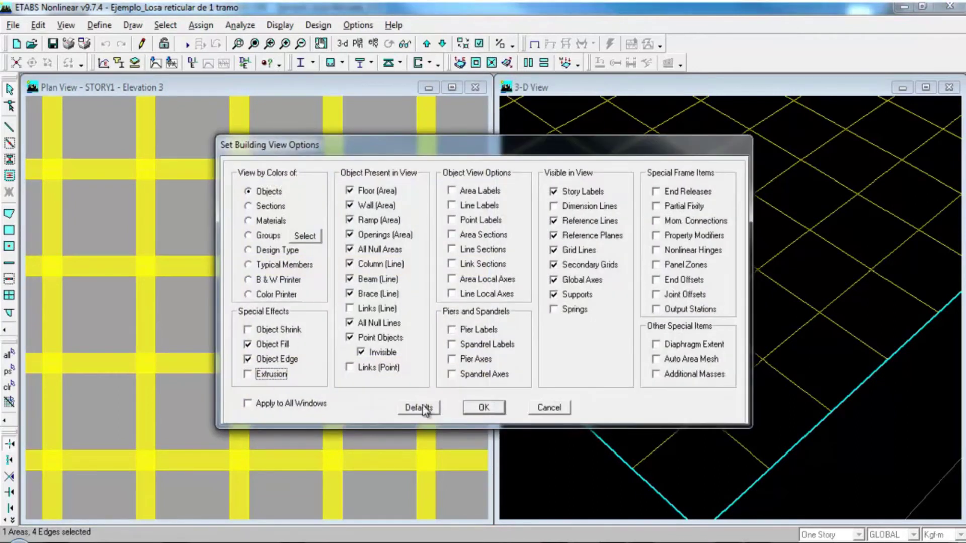
pyautogui.click(484, 407)
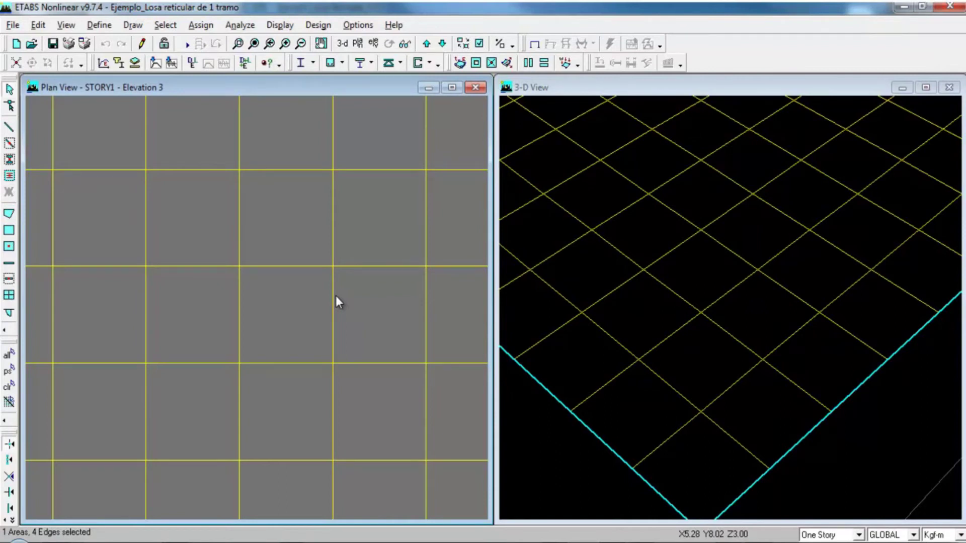
# - Check the uniform loads assigned to the STORY1 floor area for each static load case
pyautogui.rightClick(286, 317)
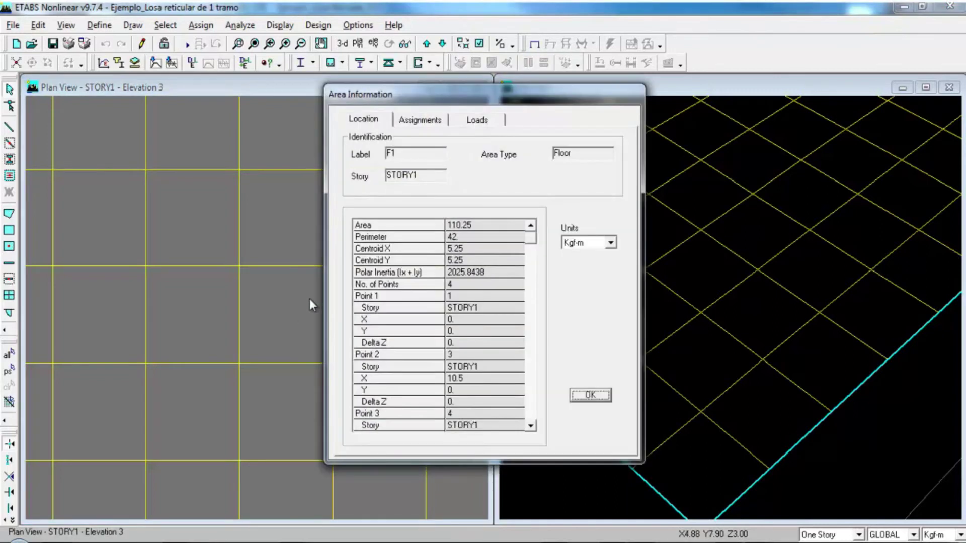
pyautogui.click(474, 123)
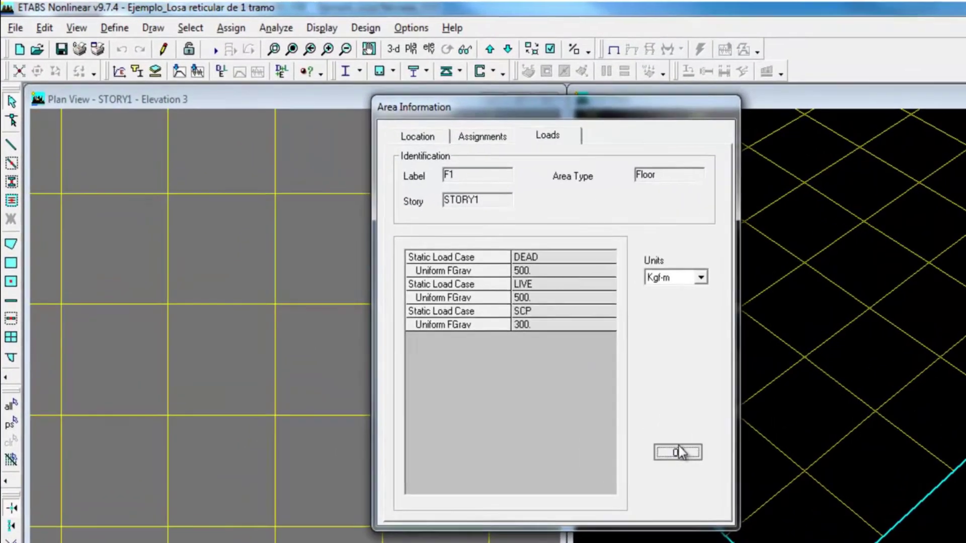
pyautogui.click(590, 395)
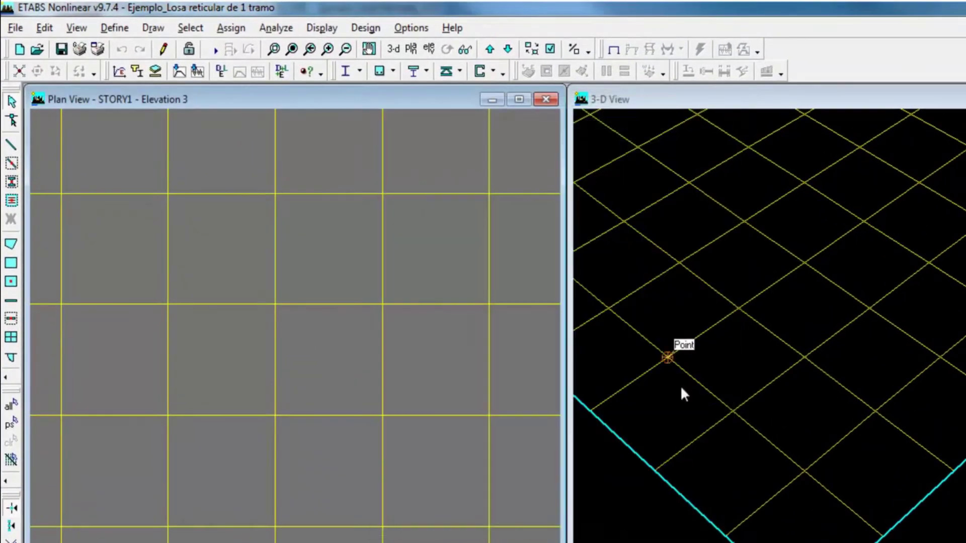
# - Review the NULO material's mass and weight per unit volume again in relation to the slab's assigned loads
pyautogui.click(123, 29)
pyautogui.click(128, 46)
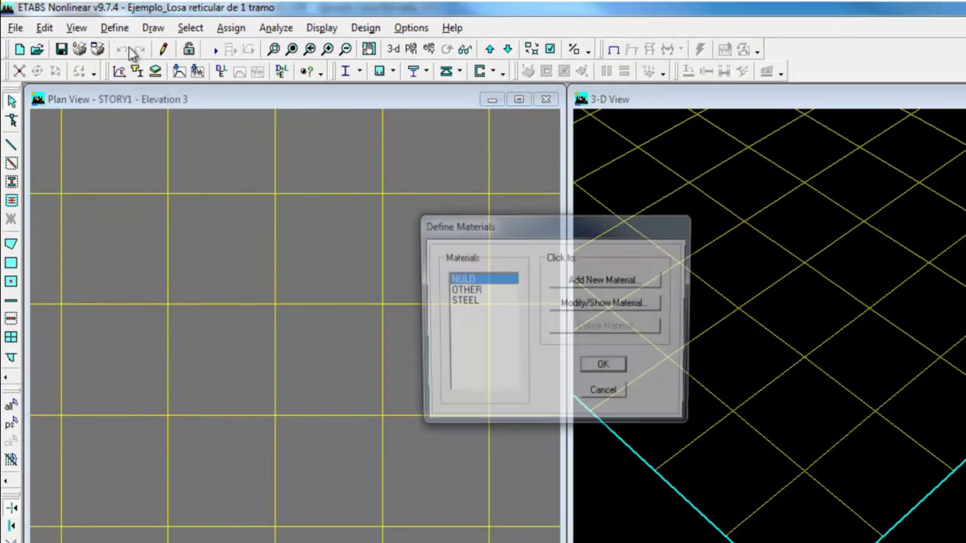
pyautogui.click(584, 307)
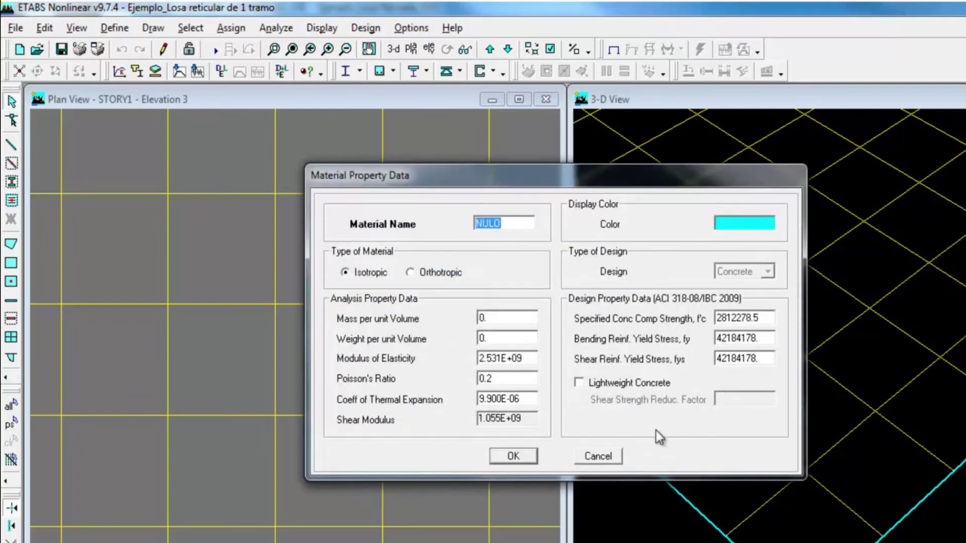
pyautogui.click(608, 455)
pyautogui.click(605, 394)
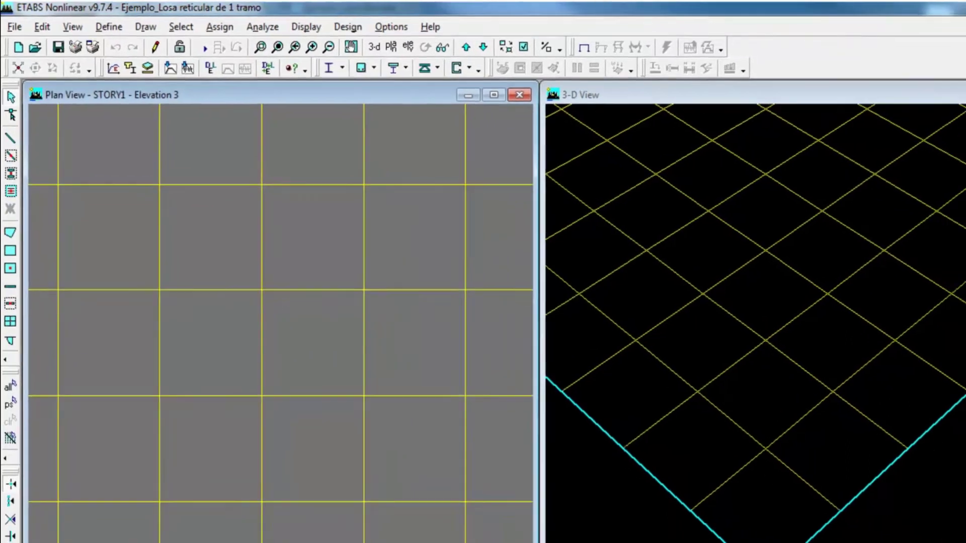
# - Set the model units to Kgf-cm and check the NULO material's mass, weight and elastic properties
pyautogui.click(939, 534)
pyautogui.click(935, 513)
pyautogui.click(99, 25)
pyautogui.click(109, 42)
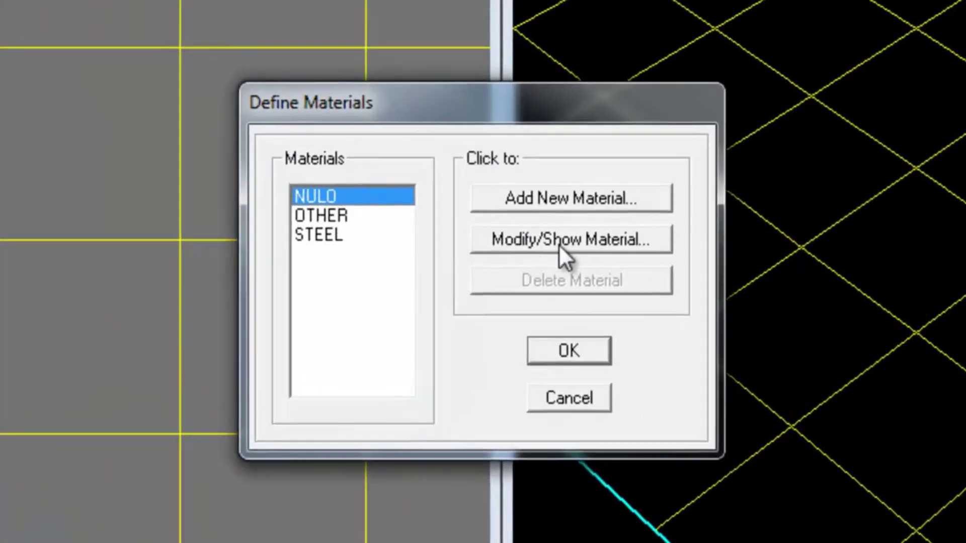
pyautogui.click(526, 266)
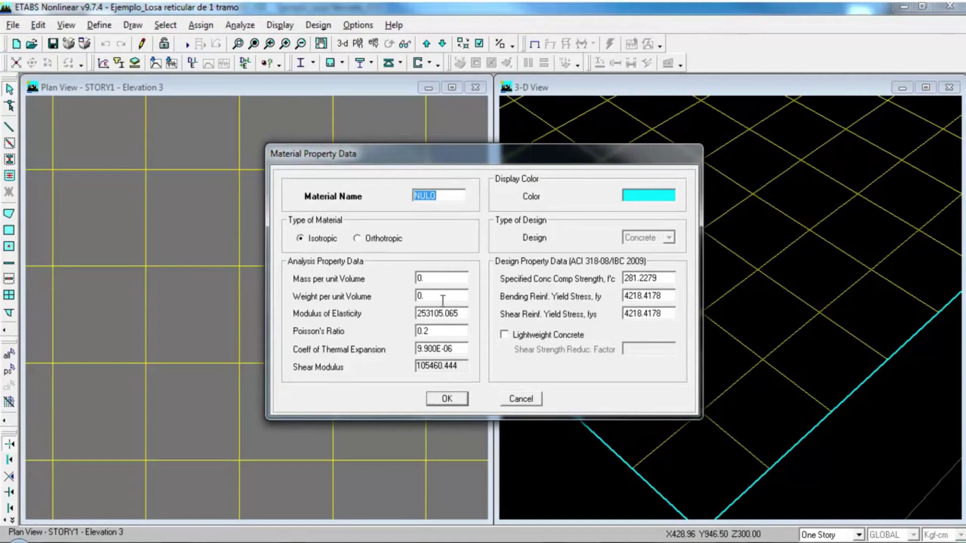
pyautogui.click(527, 400)
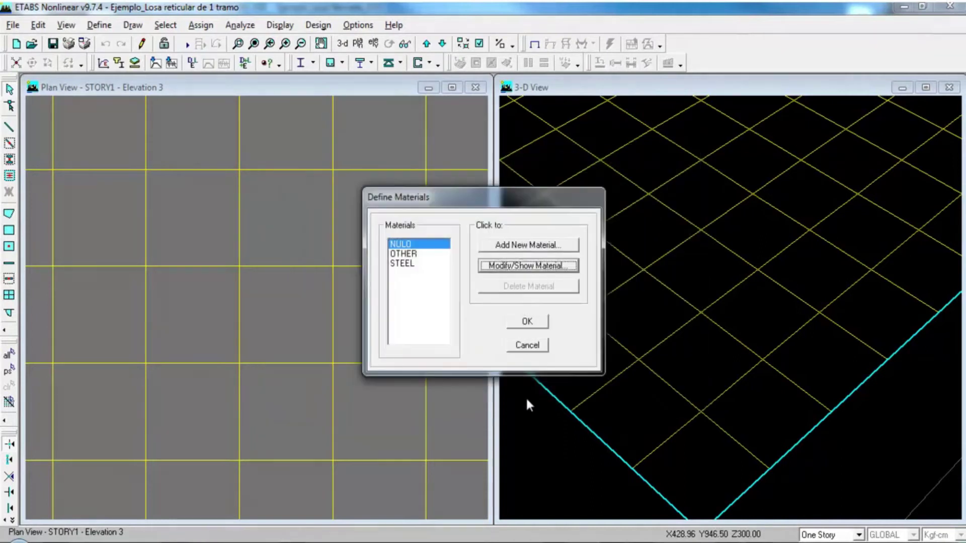
pyautogui.click(532, 354)
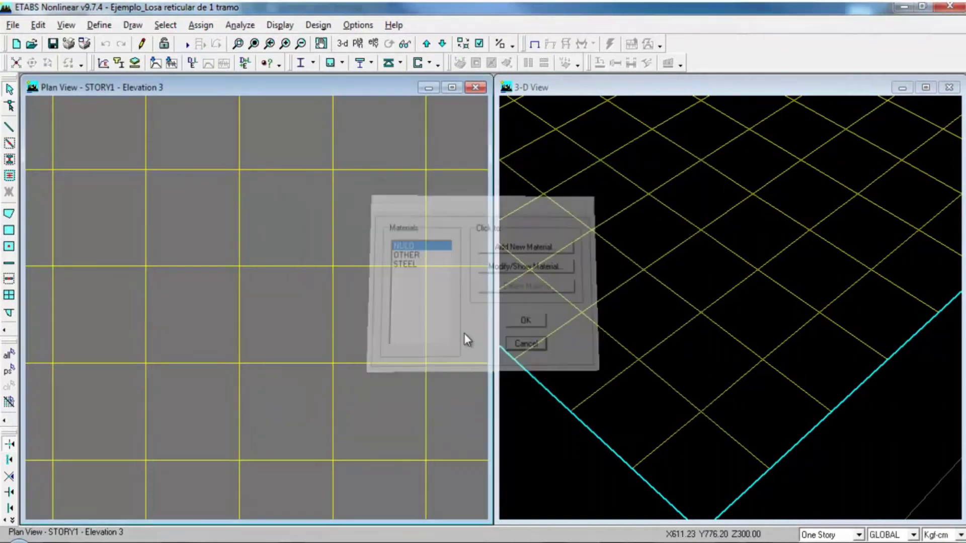
# - Check the uniform loads on the STORY1 floor area for each static load case in Kgf-m units
pyautogui.rightClick(309, 303)
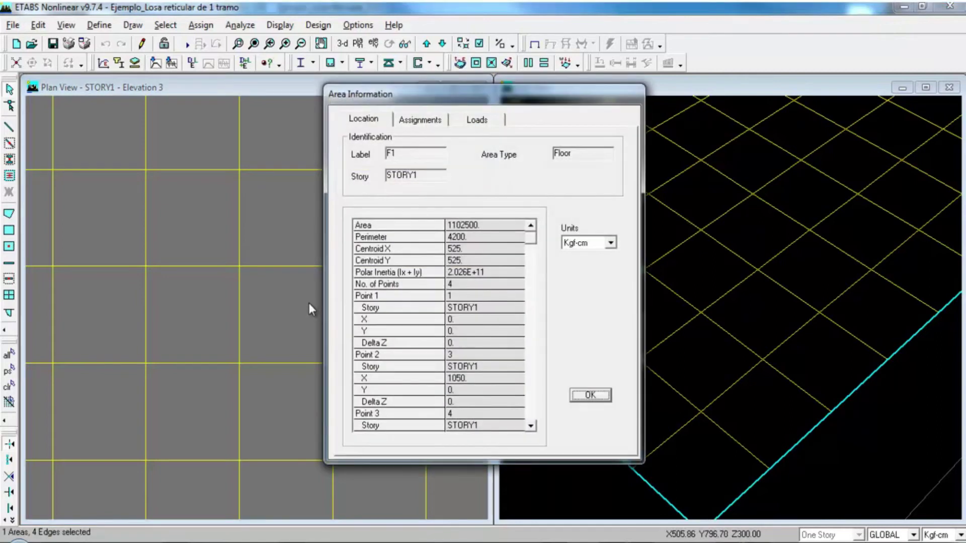
pyautogui.click(478, 120)
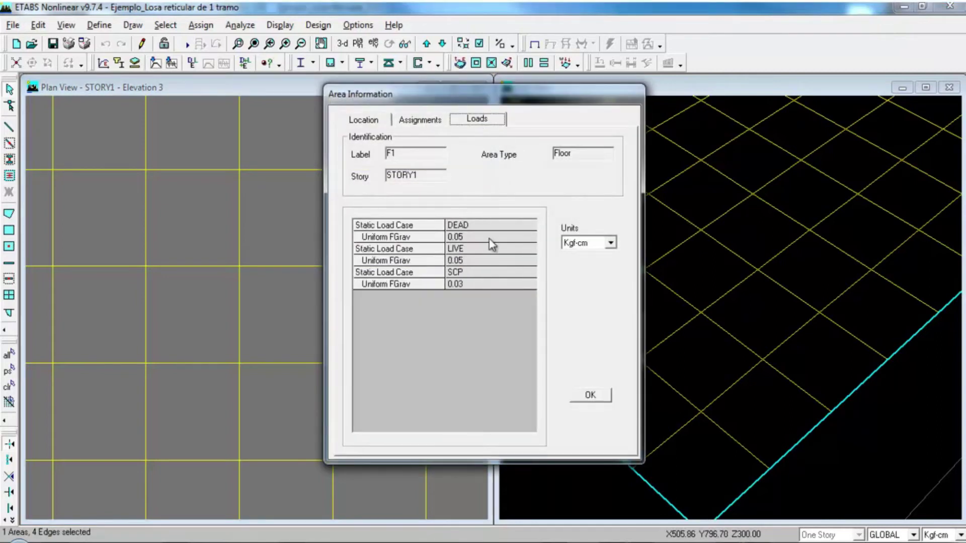
pyautogui.click(611, 243)
pyautogui.click(578, 255)
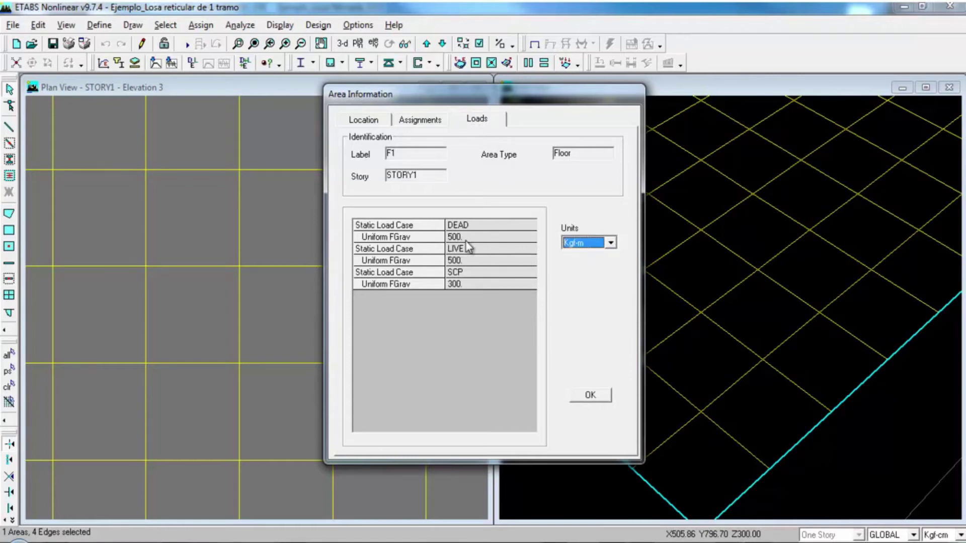
pyautogui.click(588, 394)
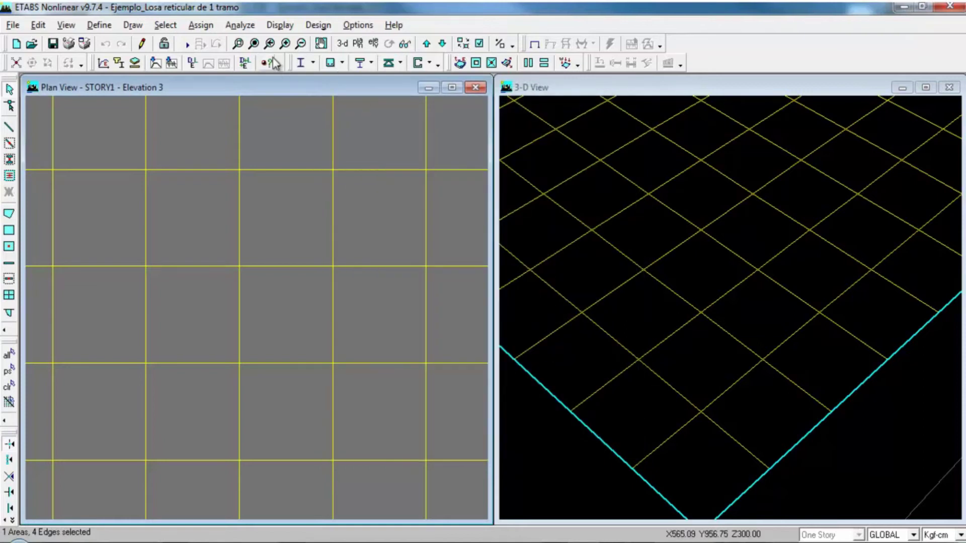
# - Shrink the objects in the STORY1 plan view and display the invisible point objects at the rib intersections
pyautogui.click(463, 44)
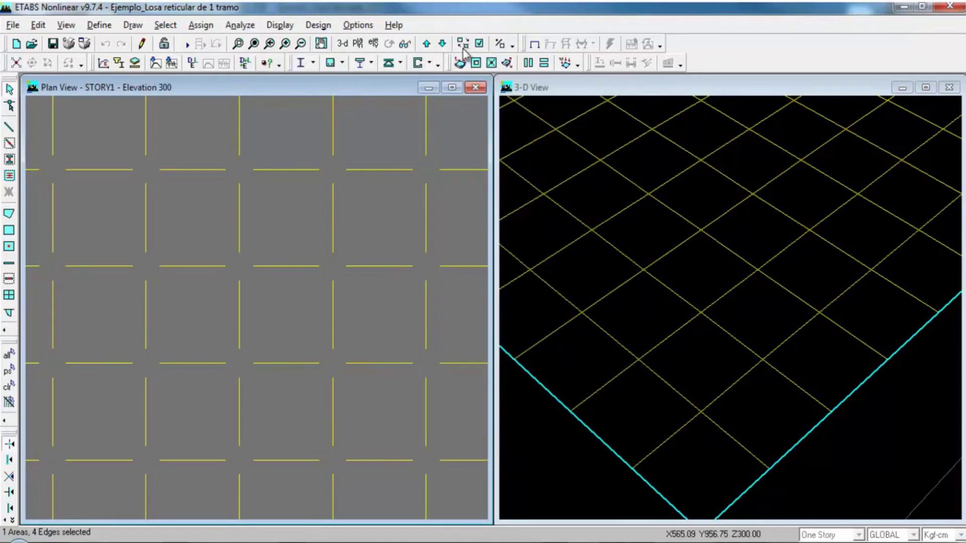
pyautogui.click(479, 44)
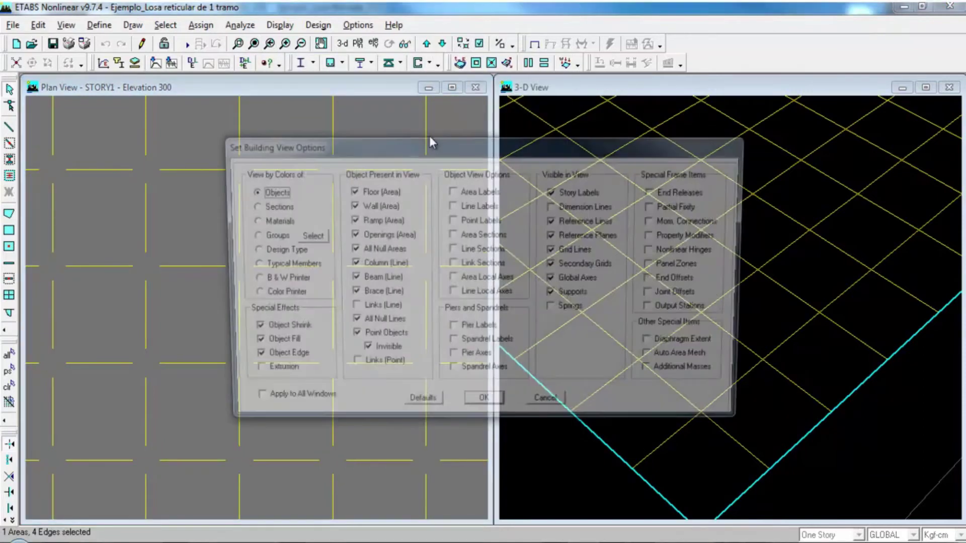
pyautogui.click(368, 346)
pyautogui.click(484, 397)
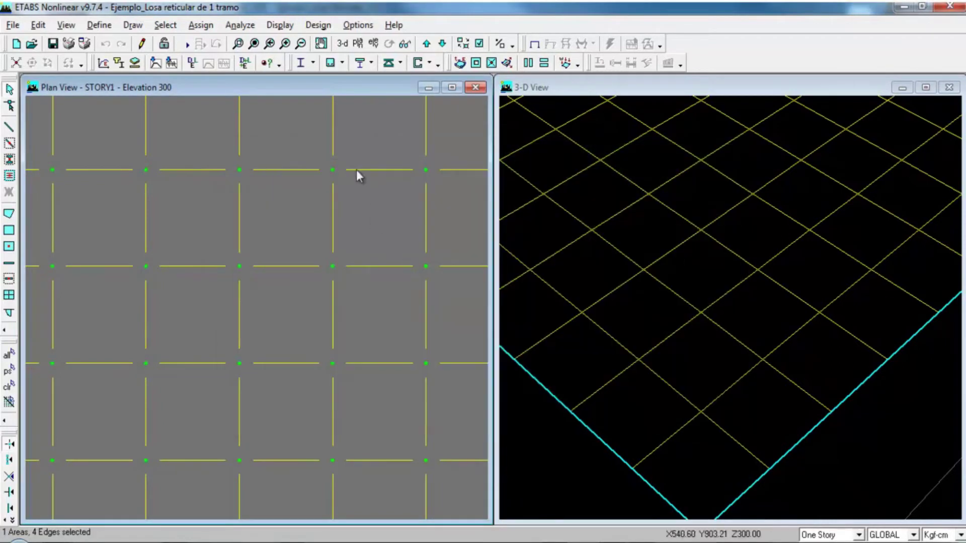
pyautogui.click(254, 44)
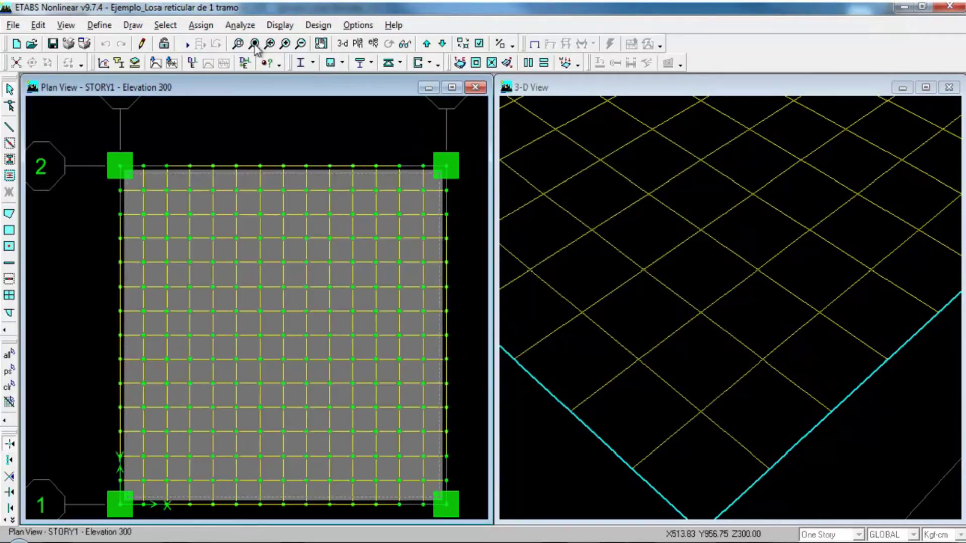
pyautogui.click(238, 43)
pyautogui.moveTo(104, 142); pyautogui.dragTo(487, 459)
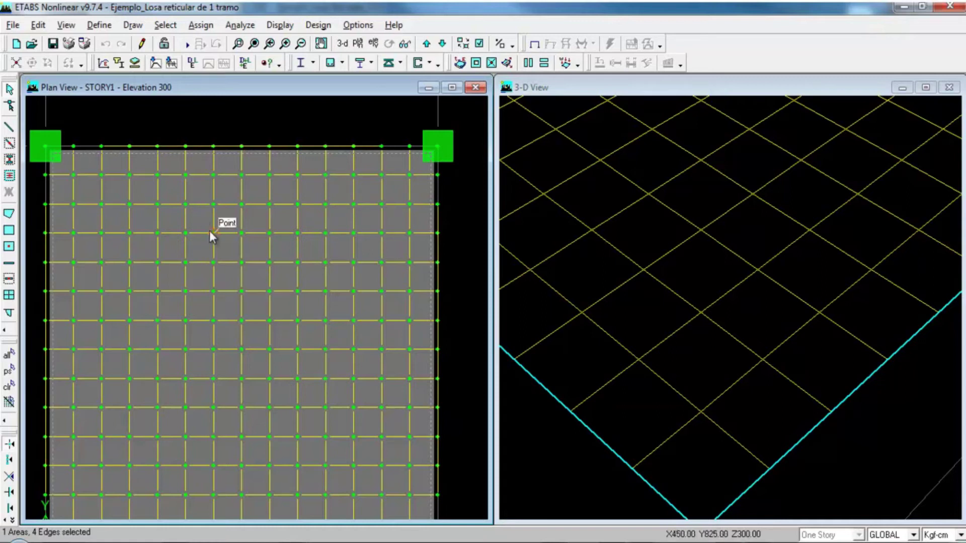
# - Show the line section labels on the ribs and beams in the STORY1 plan view
pyautogui.click(479, 44)
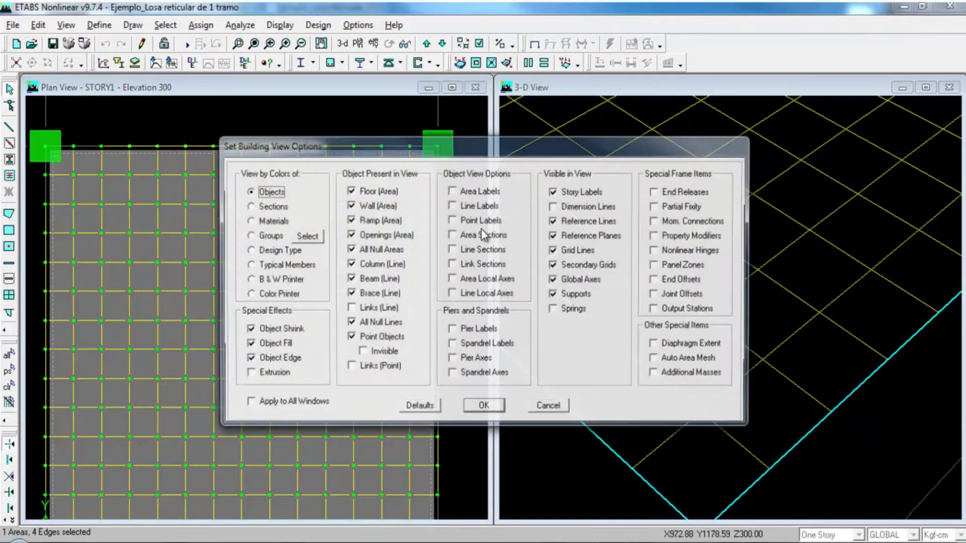
pyautogui.click(483, 250)
pyautogui.click(484, 407)
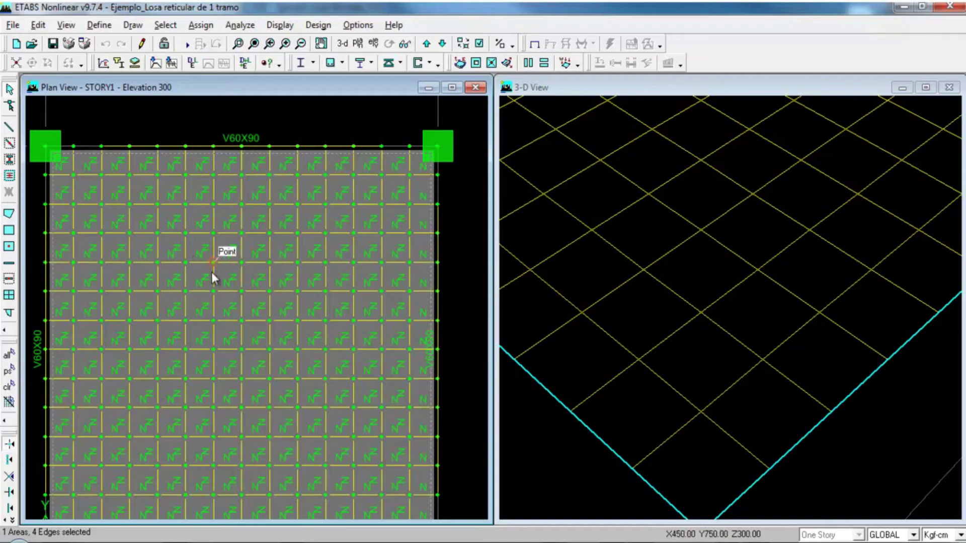
pyautogui.scroll(3, 301, 251)
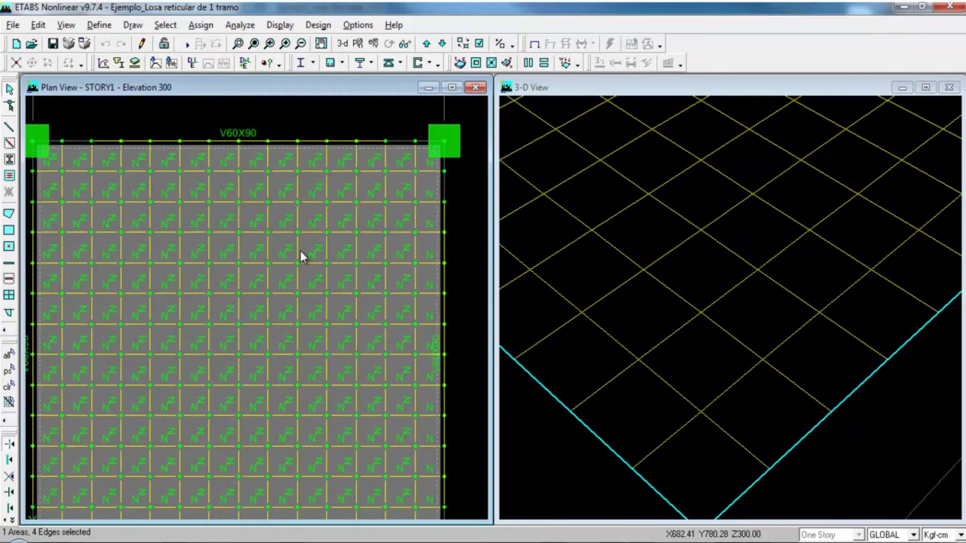
pyautogui.scroll(1, 297, 250)
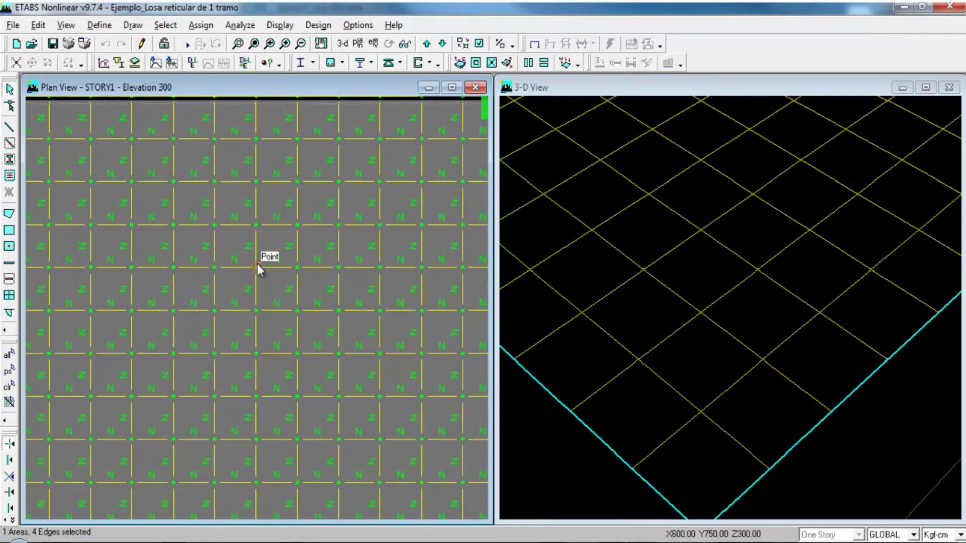
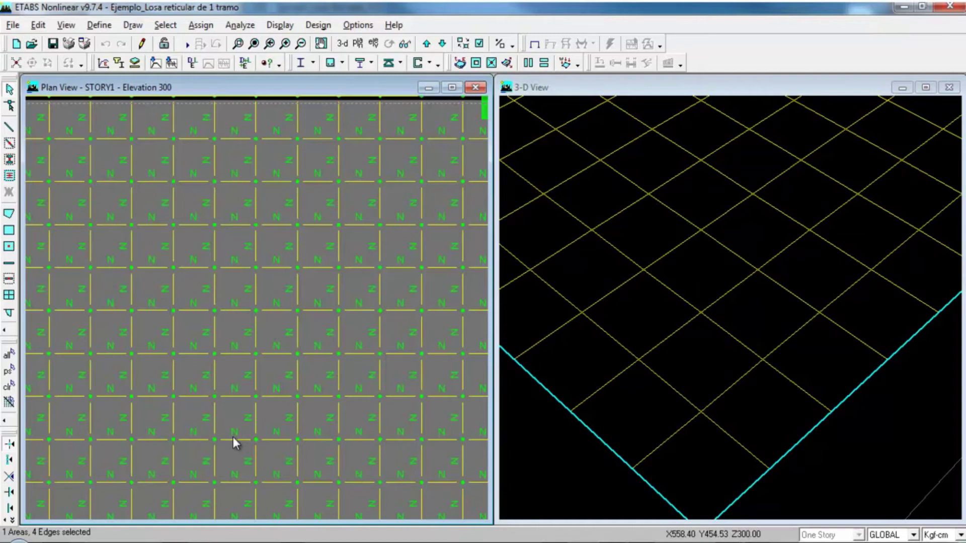
# - Clear the floor area selection and run the analysis of the waffle slab model
pyautogui.click(253, 44)
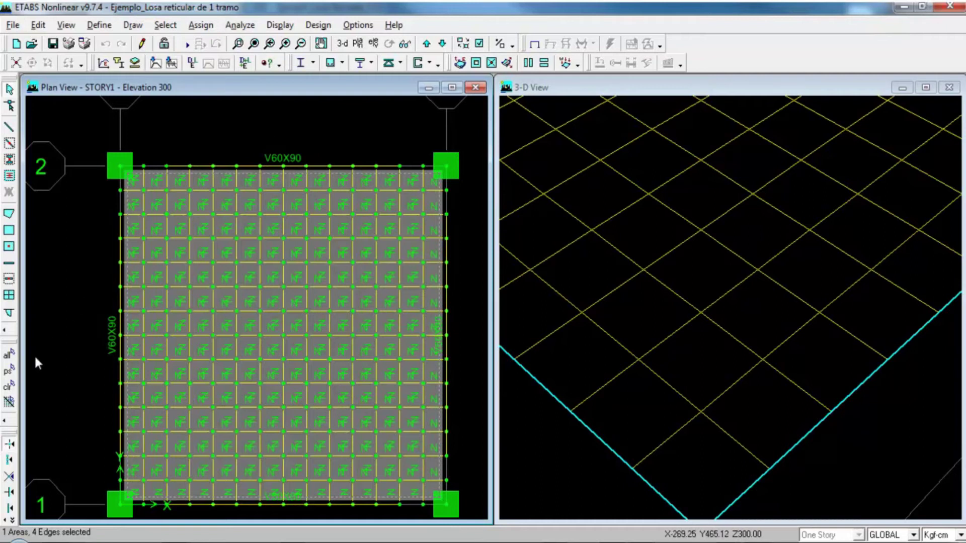
pyautogui.click(9, 386)
pyautogui.click(187, 44)
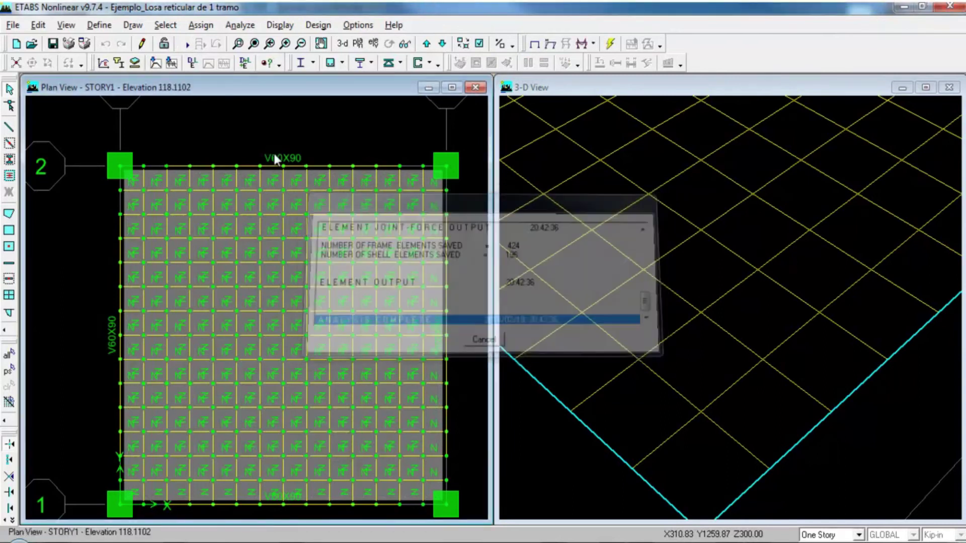
# - Hide the floor areas and the invisible points in the STORY1 plan view, keeping the line sections shown
pyautogui.click(479, 44)
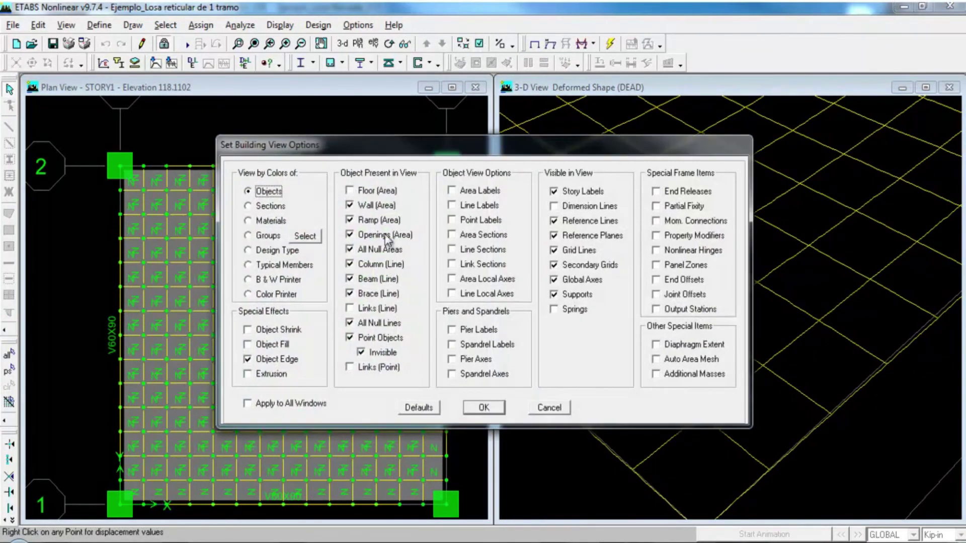
pyautogui.click(483, 407)
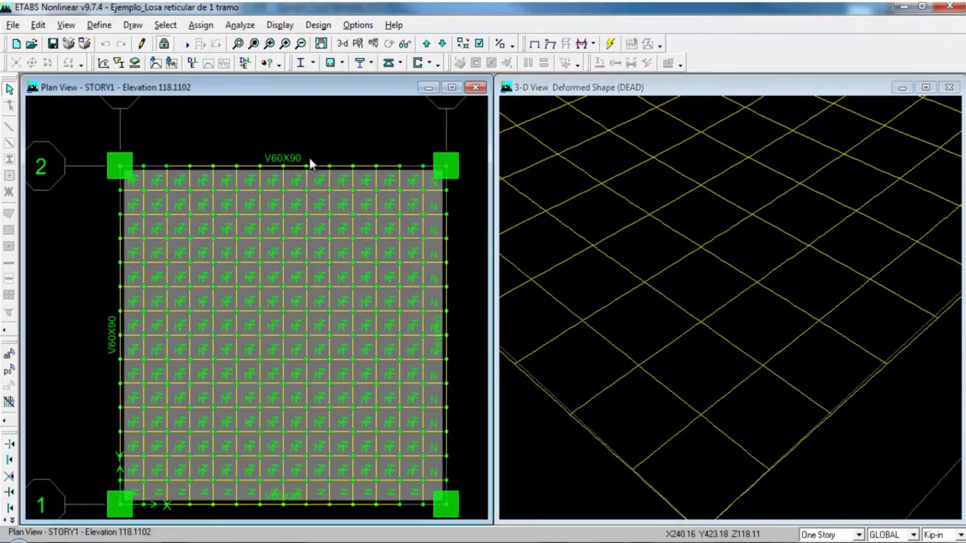
pyautogui.click(479, 44)
pyautogui.click(373, 191)
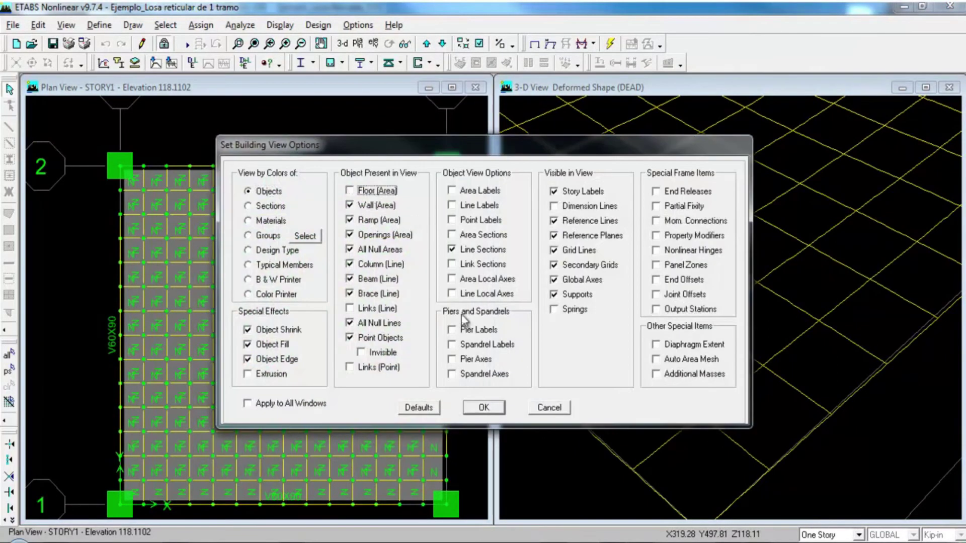
pyautogui.click(483, 407)
# - Run the concrete frame design for the STORY1 plan and show the longitudinal reinforcing in Kgf-cm units
pyautogui.click(330, 62)
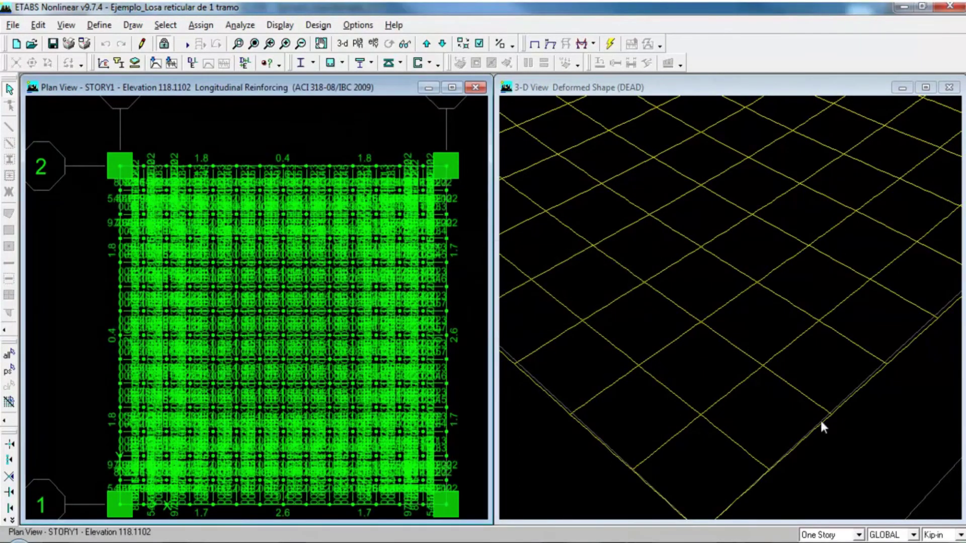
pyautogui.click(934, 536)
pyautogui.scroll(-2, 942, 513)
pyautogui.click(936, 521)
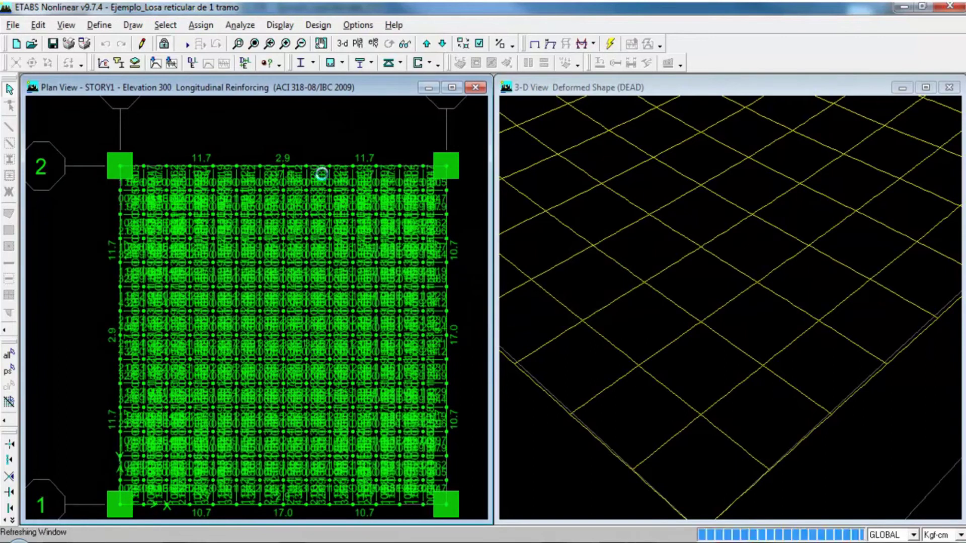
# - Examine the longitudinal reinforcing values of the ribs near the column at the upper-left corner of the STORY1 plan
pyautogui.click(238, 44)
pyautogui.moveTo(129, 149); pyautogui.dragTo(254, 245)
pyautogui.click(320, 43)
pyautogui.moveTo(298, 222); pyautogui.dragTo(371, 190)
pyautogui.scroll(2, 297, 340)
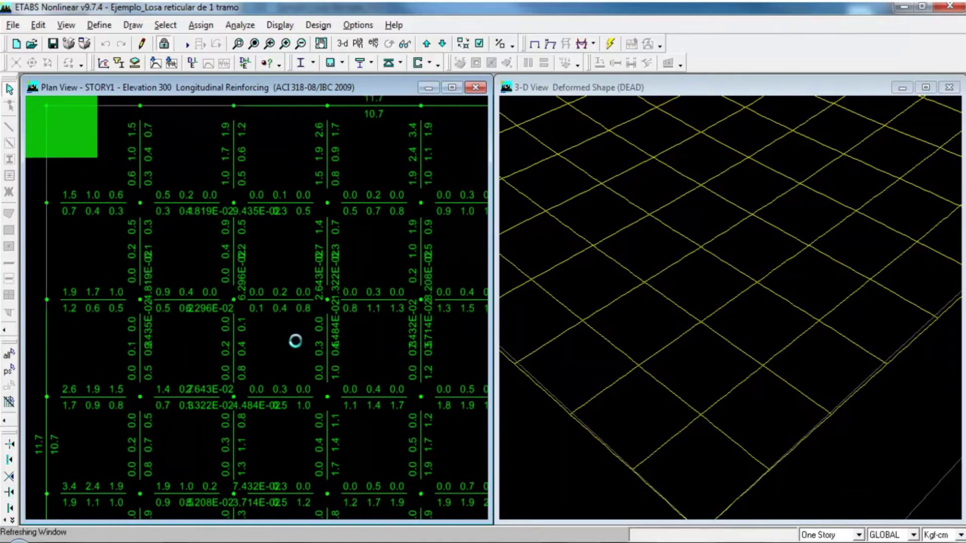
pyautogui.scroll(1, 296, 340)
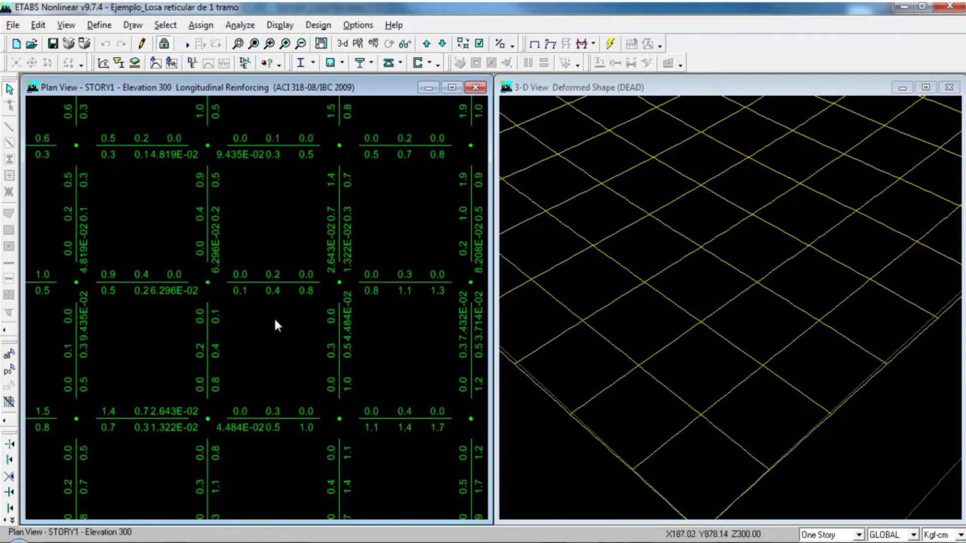
pyautogui.scroll(-2, 397, 275)
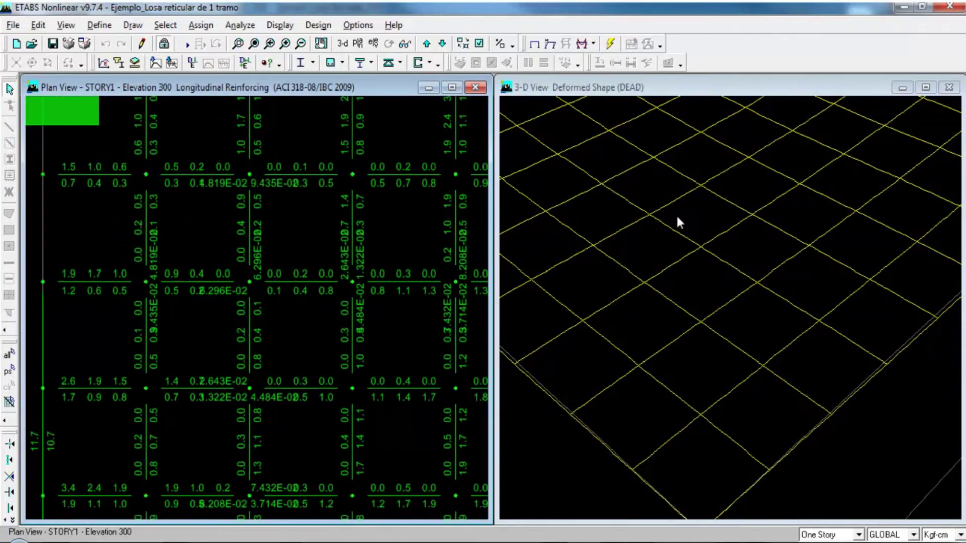
pyautogui.click(254, 44)
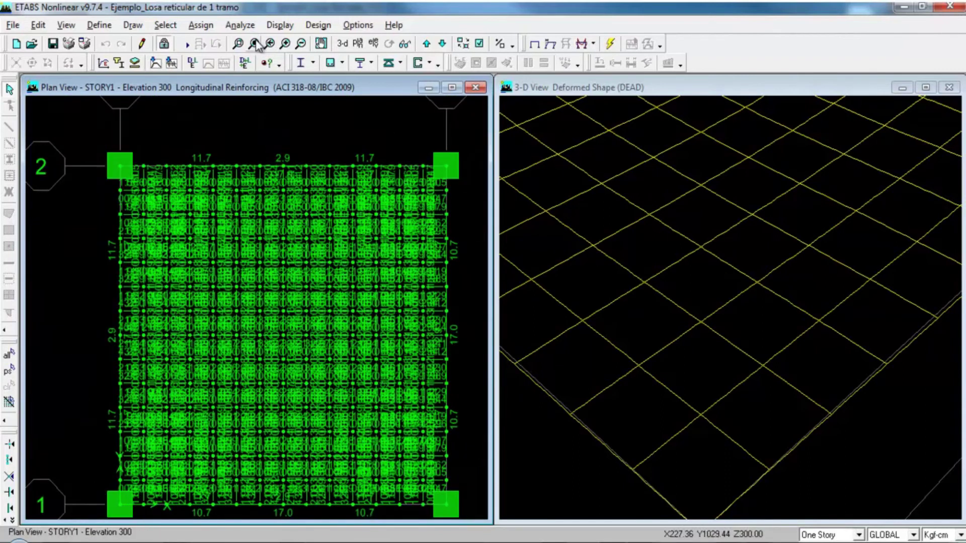
# - Display the filled Moment 3-3 diagram of the frames for the DEAD static load in the 3D view and examine the ribs along the edge beam
pyautogui.click(632, 138)
pyautogui.click(253, 44)
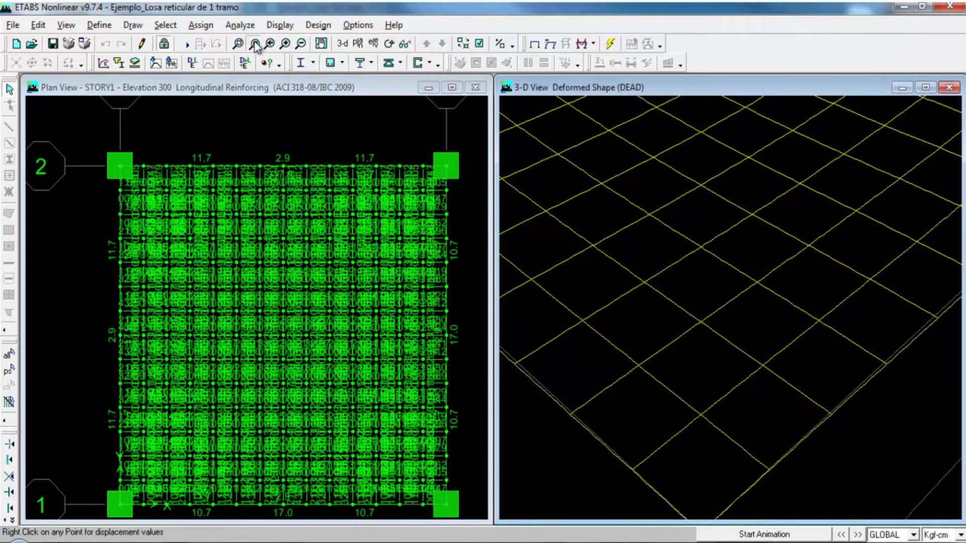
pyautogui.click(280, 25)
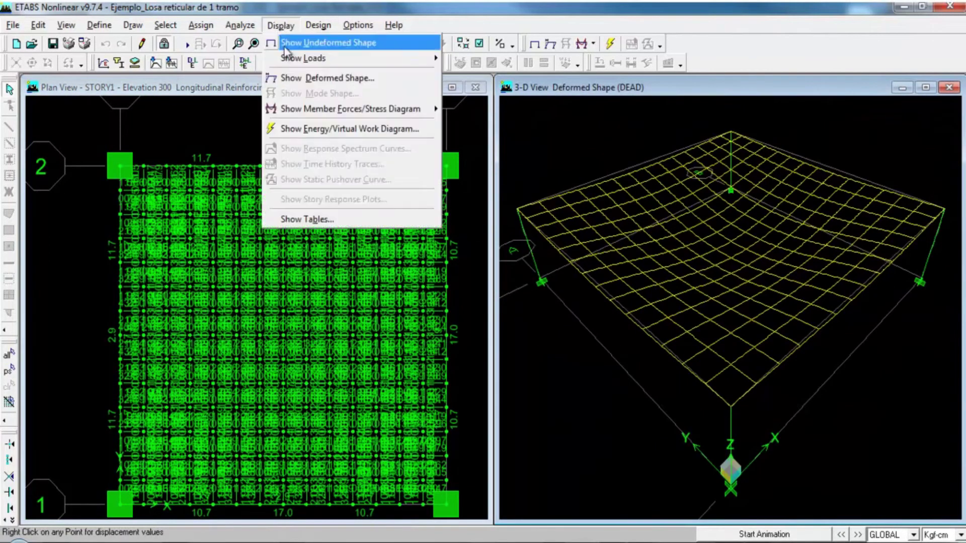
pyautogui.moveTo(324, 109)
pyautogui.click(468, 125)
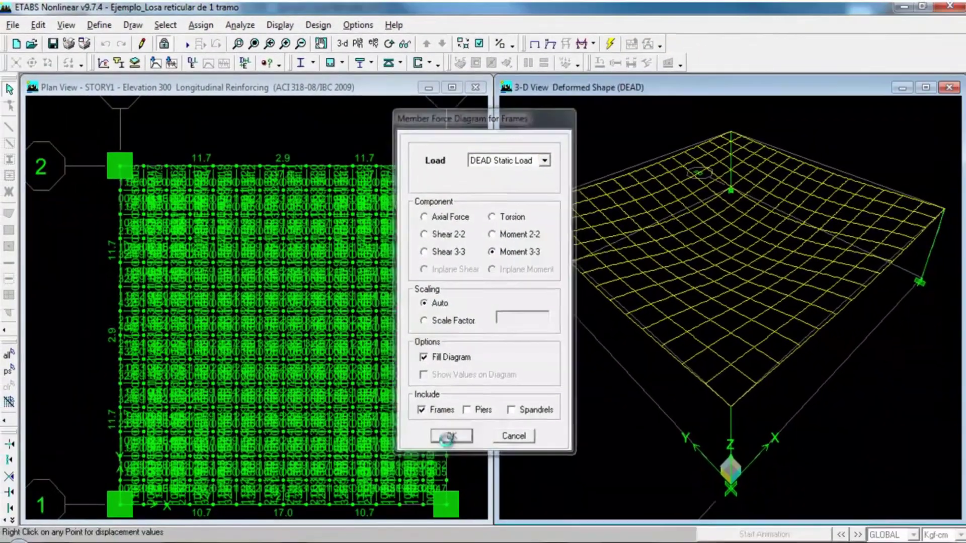
pyautogui.click(474, 521)
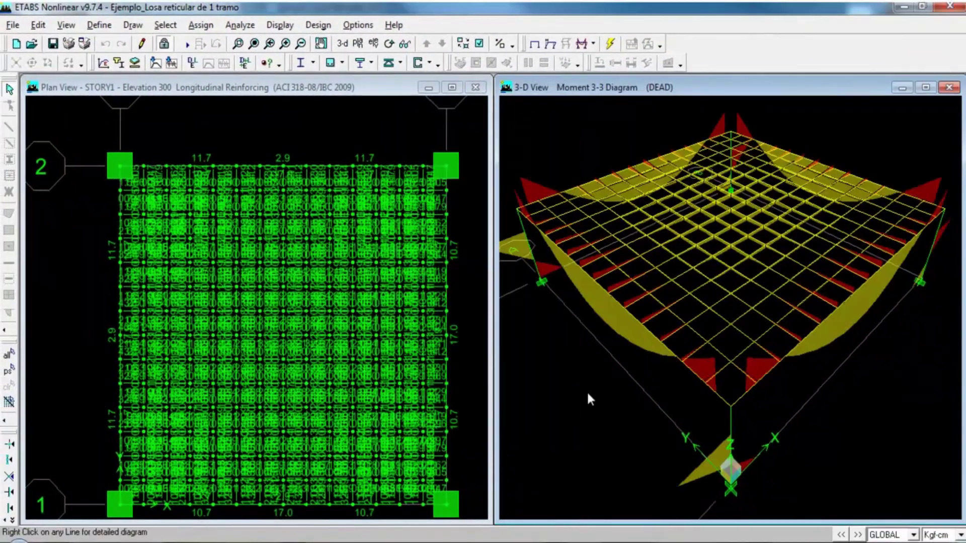
pyautogui.click(238, 43)
pyautogui.moveTo(540, 200); pyautogui.dragTo(728, 309)
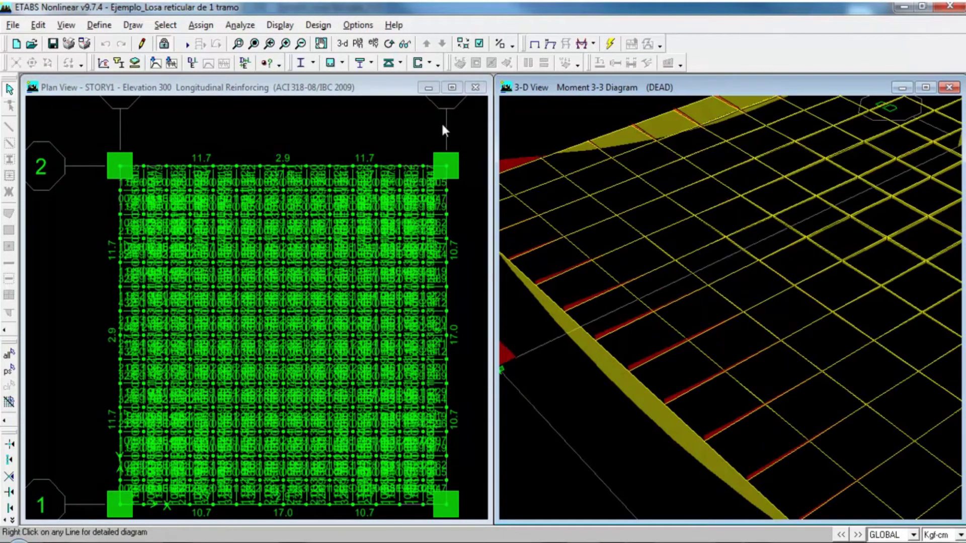
# - Redisplay the frame Moment 3-3 diagram for the DEAD load in the 3D view with a larger diagram scale
pyautogui.click(280, 24)
pyautogui.moveTo(431, 110)
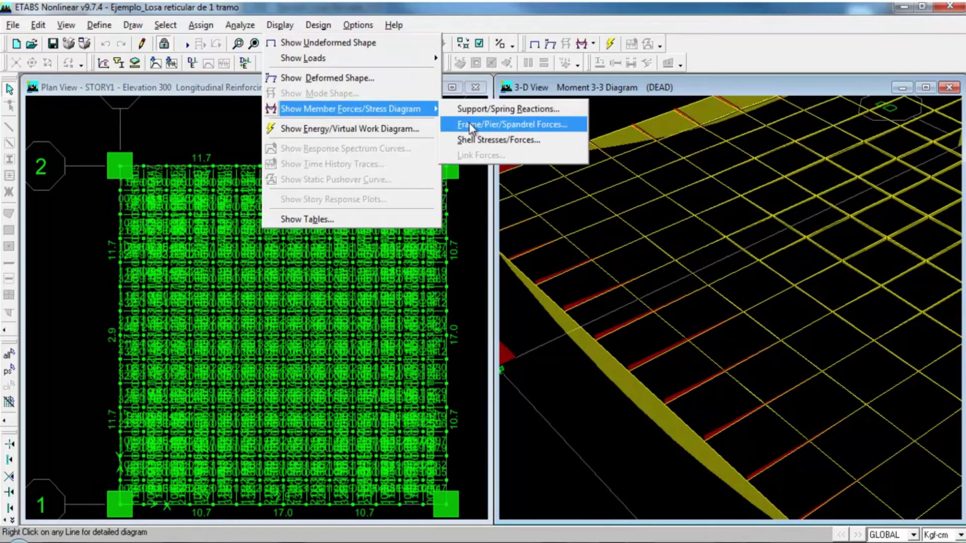
pyautogui.click(469, 125)
pyautogui.click(451, 320)
pyautogui.doubleClick(533, 317)
pyautogui.click(533, 317)
pyautogui.press('Print')
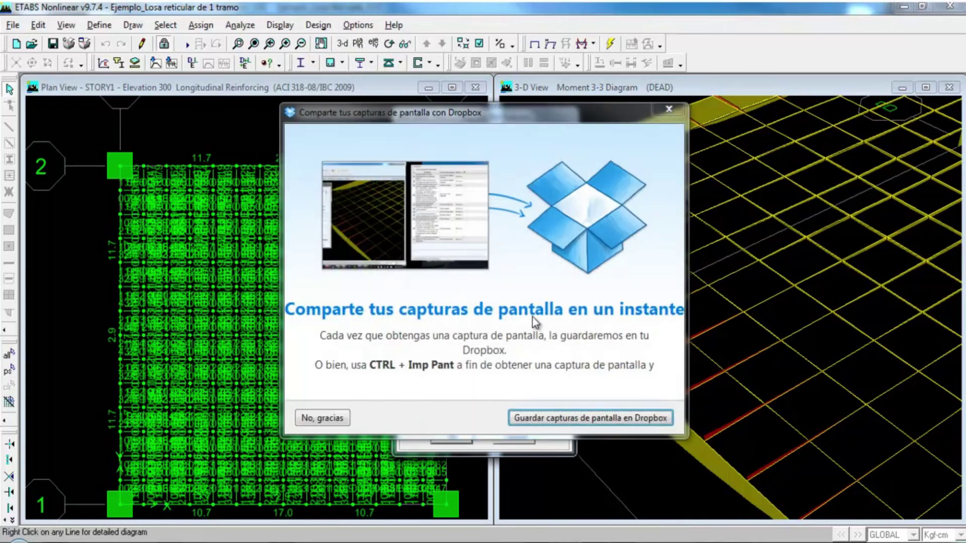
pyautogui.click(669, 109)
pyautogui.press('BackSpace')
pyautogui.write('4')
pyautogui.click(454, 436)
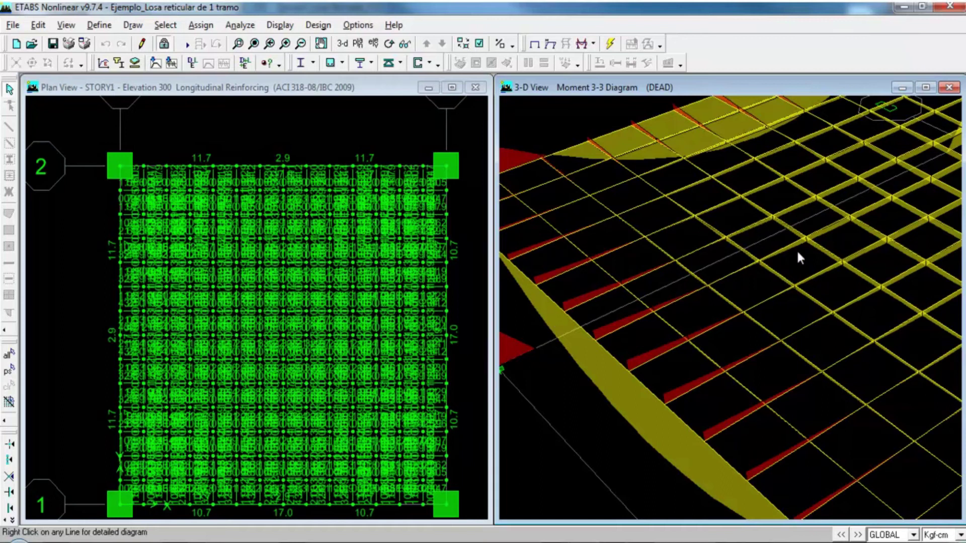
# - Examine the rib moments along the edge beams in the 3D view and the ribs' longitudinal reinforcing values in the STORY1 plan
pyautogui.click(320, 43)
pyautogui.moveTo(836, 230); pyautogui.dragTo(632, 339)
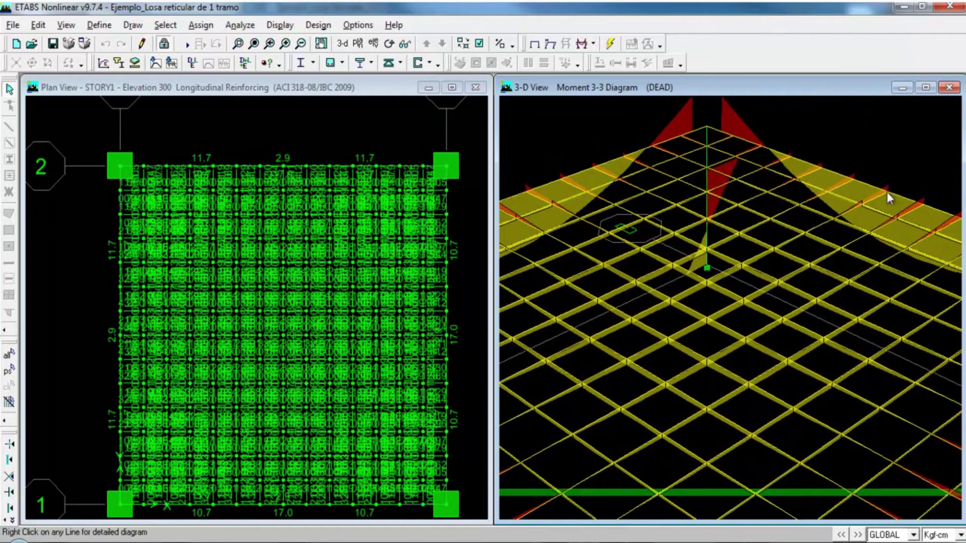
pyautogui.click(321, 43)
pyautogui.moveTo(656, 361); pyautogui.dragTo(796, 246)
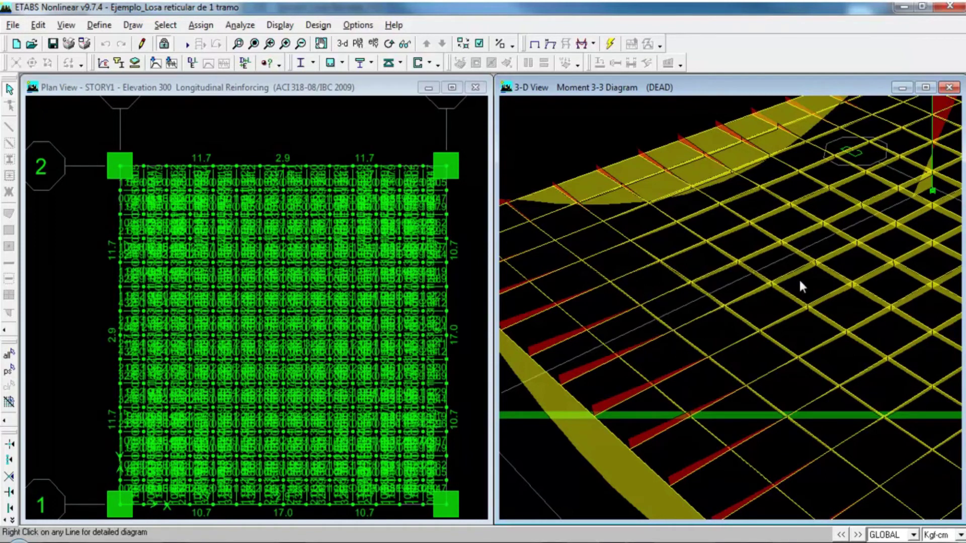
pyautogui.click(238, 44)
pyautogui.moveTo(117, 234); pyautogui.dragTo(230, 335)
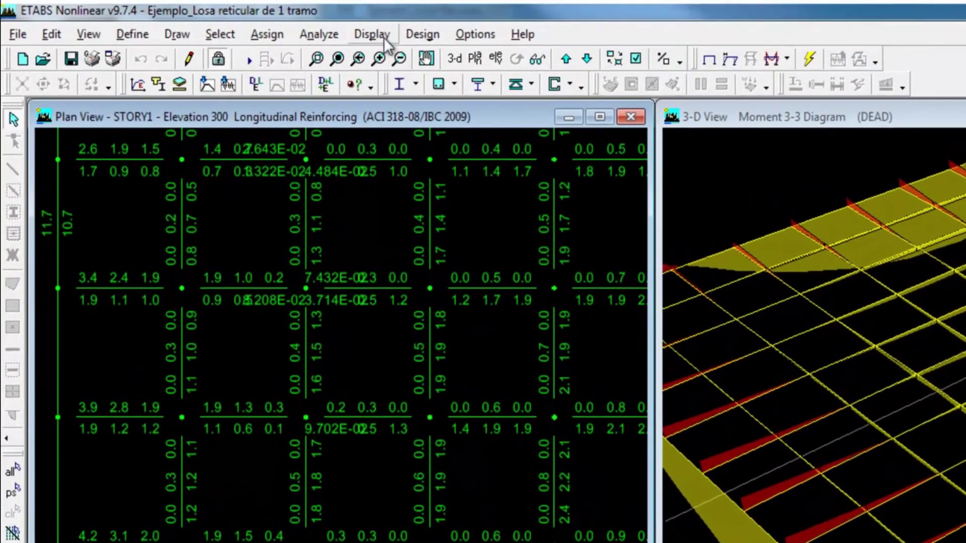
pyautogui.click(425, 57)
pyautogui.moveTo(515, 361); pyautogui.dragTo(185, 365)
pyautogui.moveTo(115, 135); pyautogui.dragTo(59, 135)
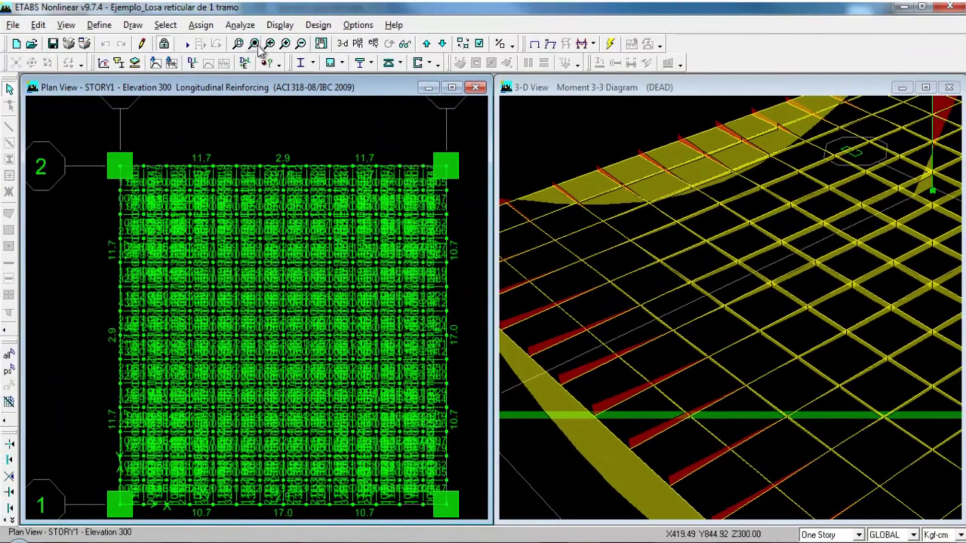
# - Return the STORY1 plan view to the undeformed shape in place of the longitudinal reinforcing display
pyautogui.click(282, 25)
pyautogui.click(302, 39)
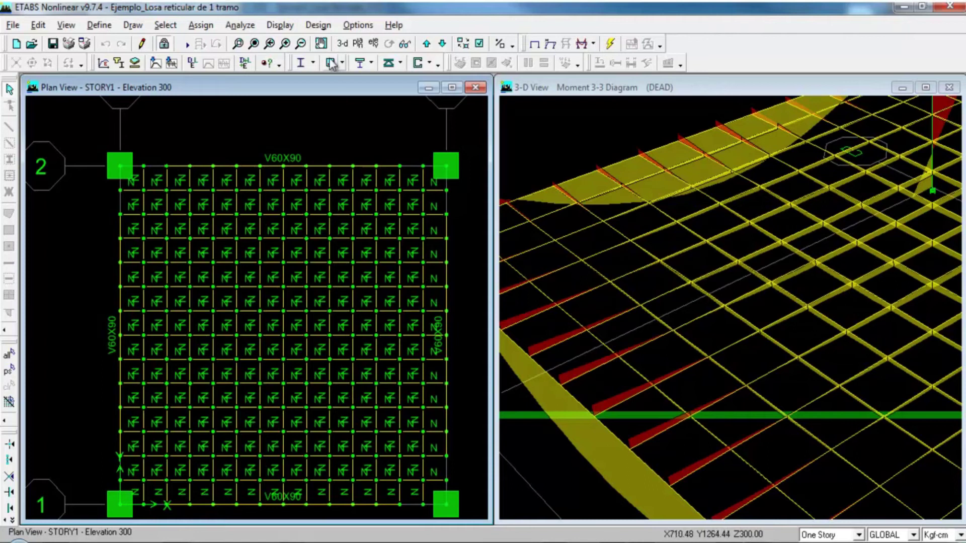
pyautogui.click(320, 44)
pyautogui.moveTo(325, 128); pyautogui.dragTo(320, 110)
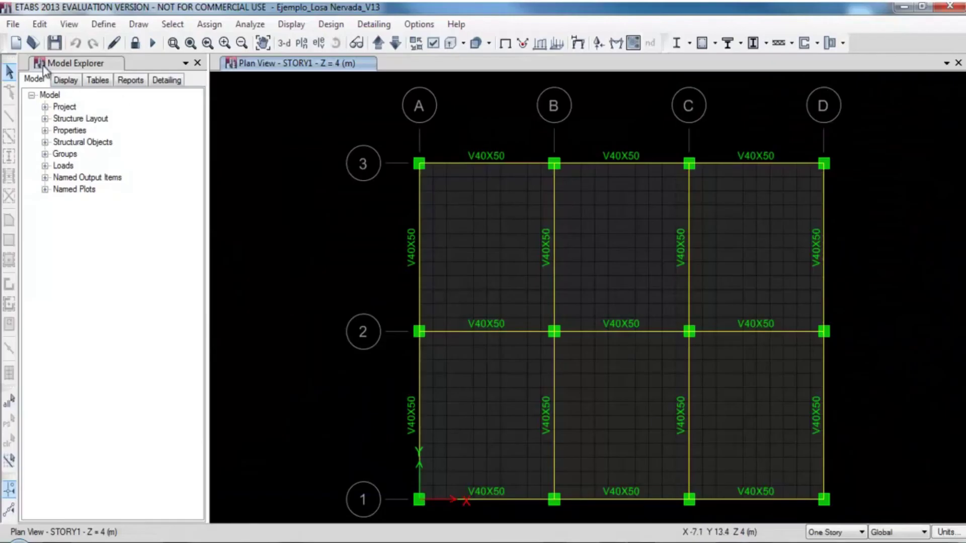
# - In ETABS 2013, open the model Ejemplo_Losa Reticular 2_V13.EDB and show its STORY1 plan view
pyautogui.click(12, 24)
pyautogui.click(32, 60)
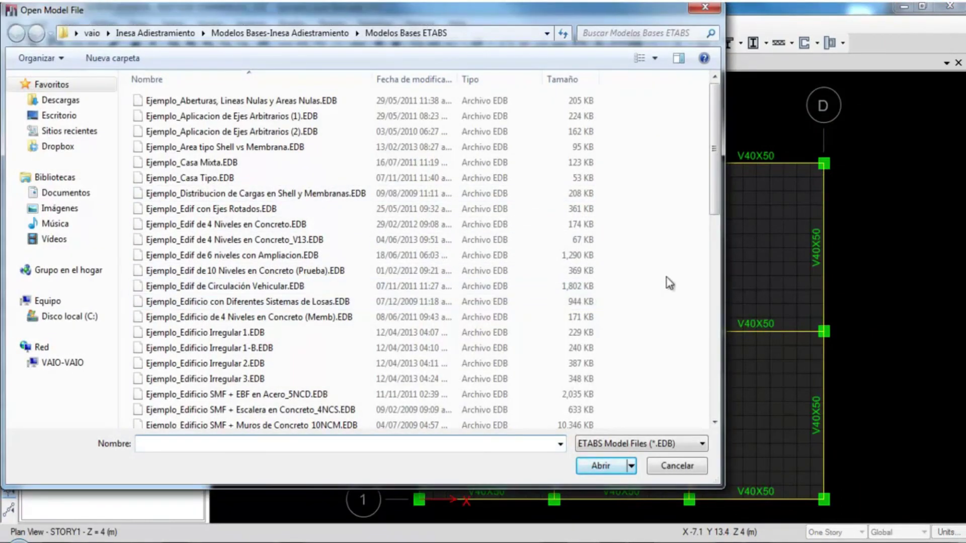
pyautogui.moveTo(715, 190); pyautogui.dragTo(717, 312)
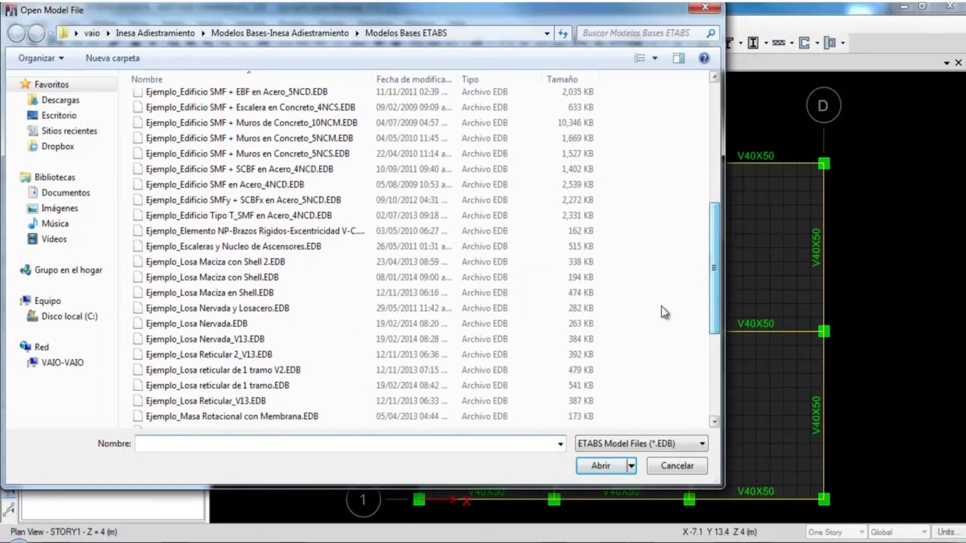
pyautogui.click(253, 355)
pyautogui.click(597, 466)
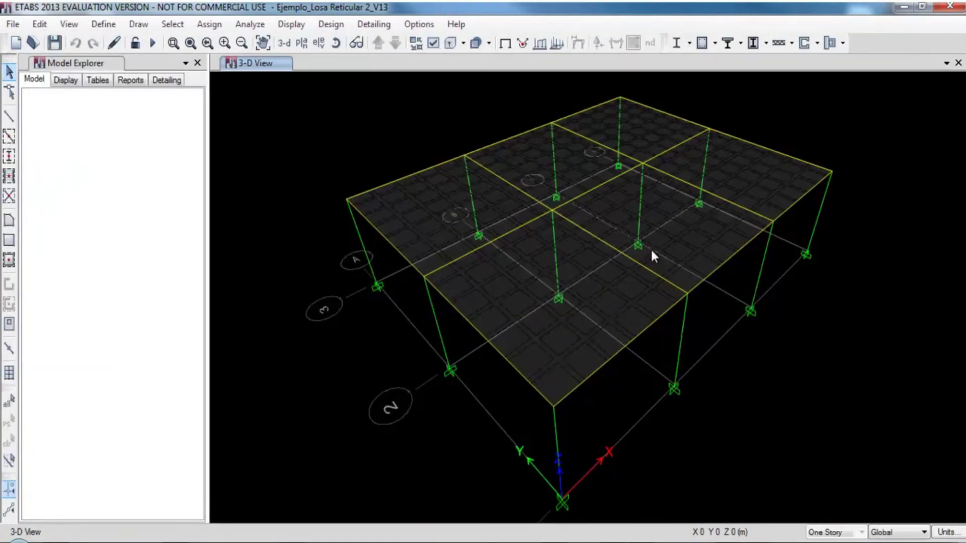
pyautogui.click(301, 43)
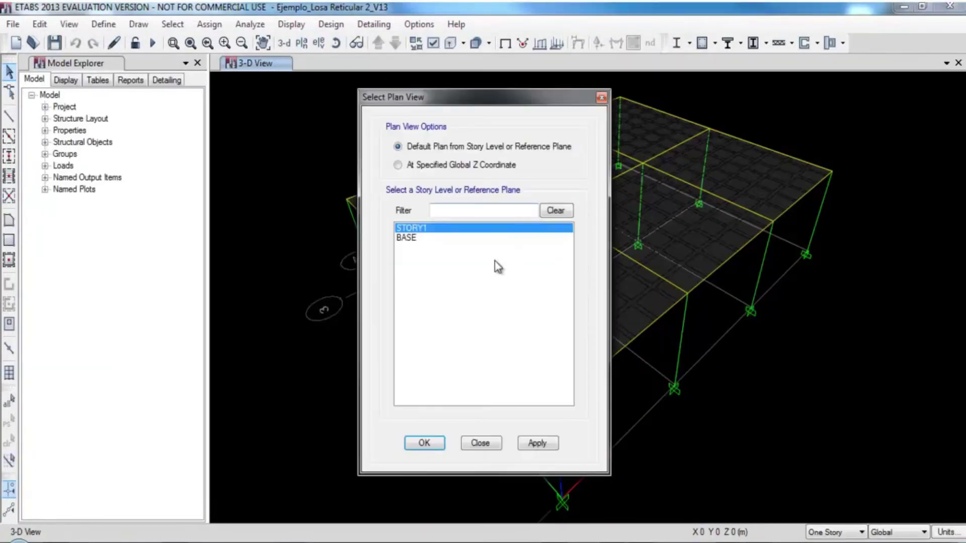
pyautogui.click(424, 443)
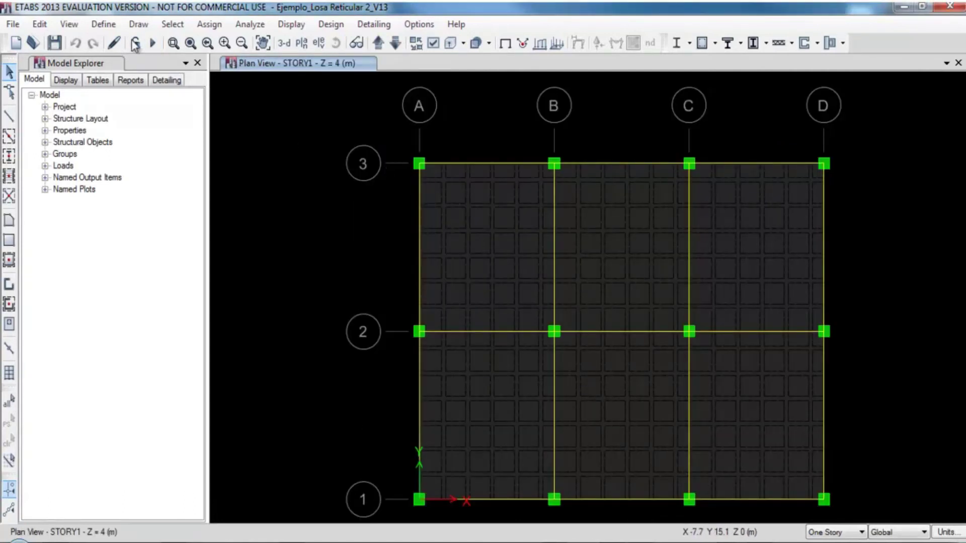
# - Examine the geometry parameters offered for a new slab property of type Waffle, without adding the property
pyautogui.click(104, 24)
pyautogui.moveTo(136, 65)
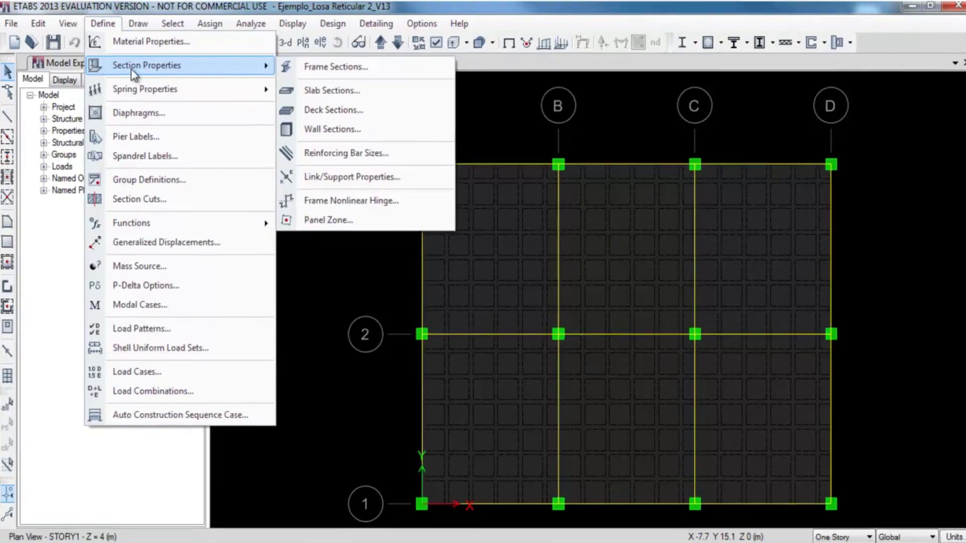
pyautogui.click(310, 88)
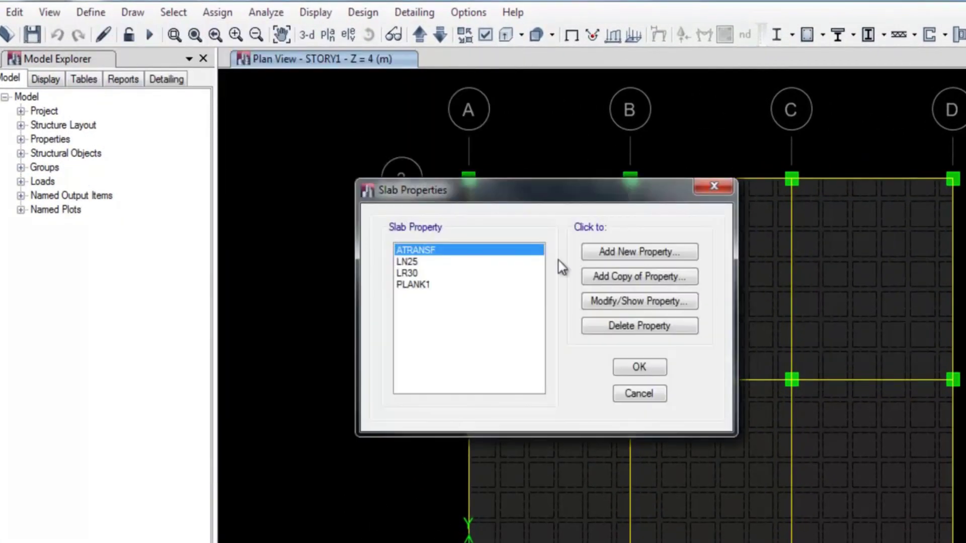
pyautogui.click(646, 252)
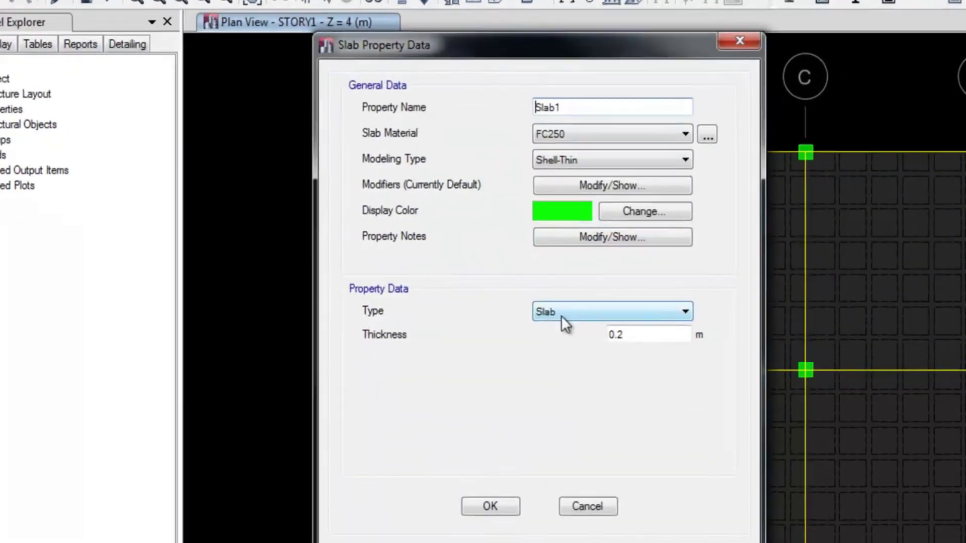
pyautogui.click(566, 325)
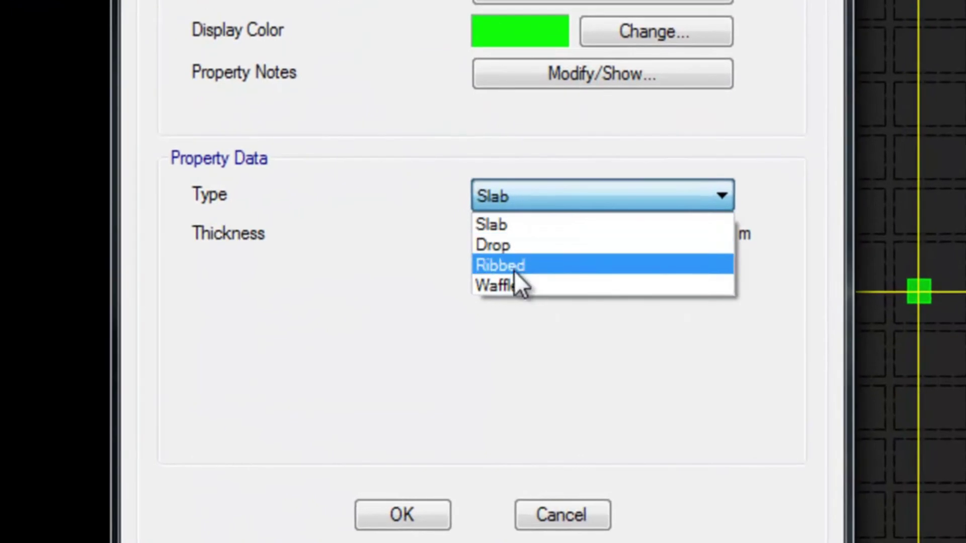
pyautogui.click(582, 286)
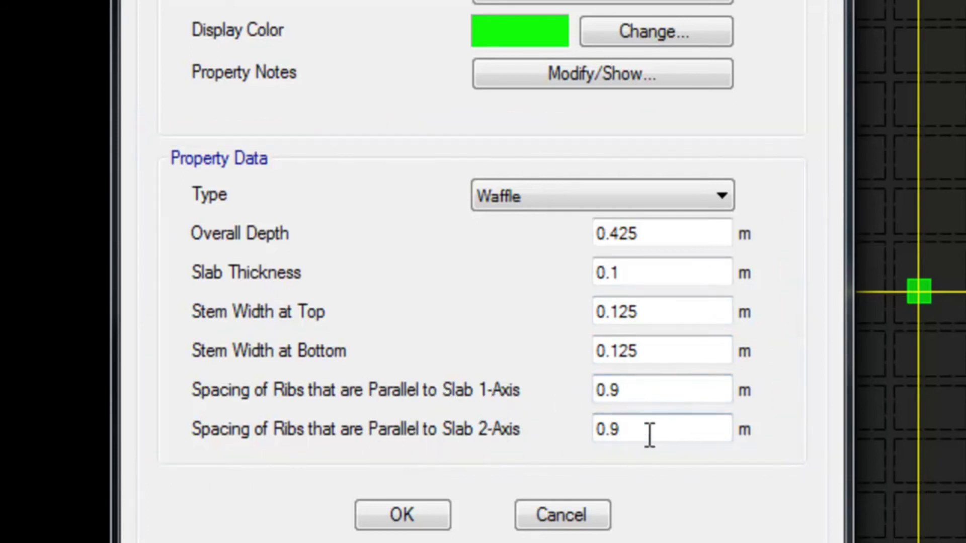
pyautogui.click(566, 518)
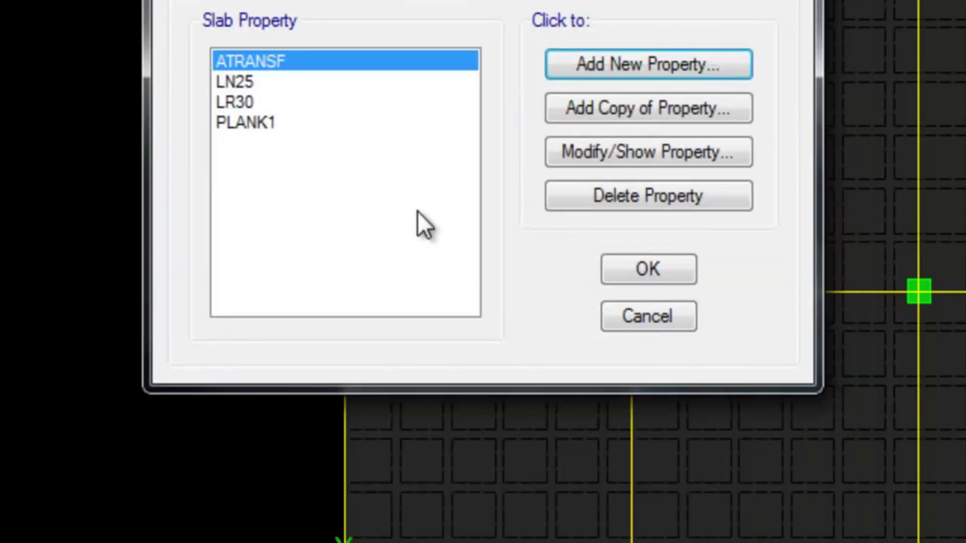
# - Review the LR30 slab property's material, modeling type and waffle dimensions, leaving its definition unmodified
pyautogui.click(252, 103)
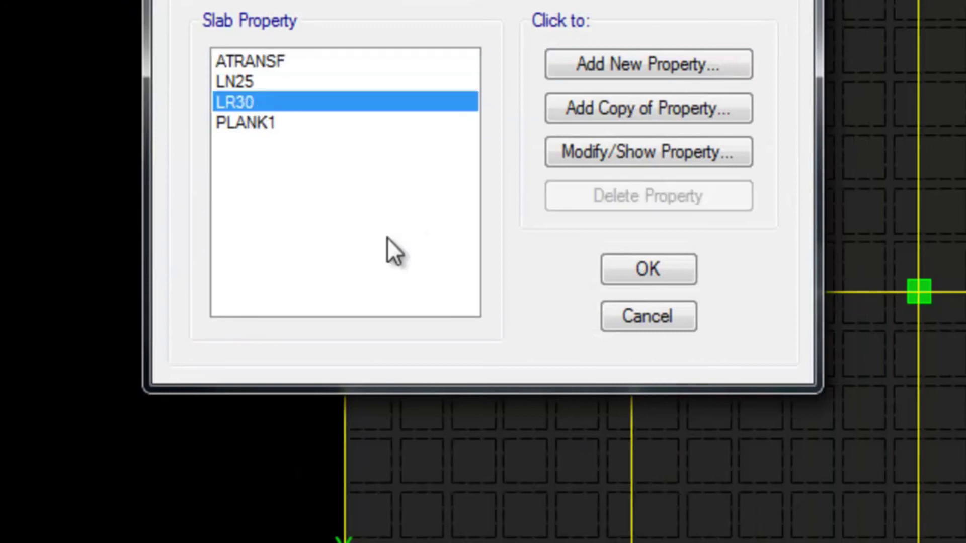
pyautogui.click(654, 157)
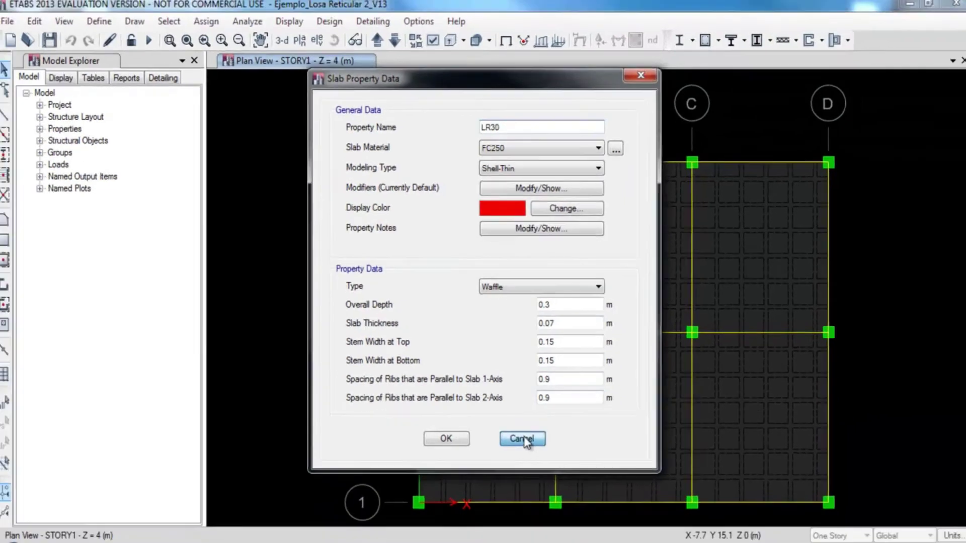
pyautogui.click(545, 487)
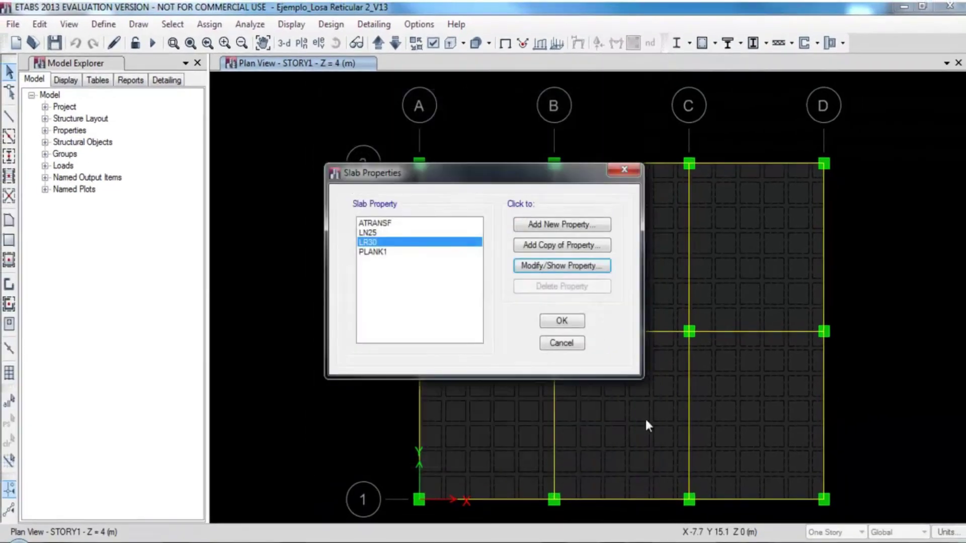
pyautogui.click(558, 345)
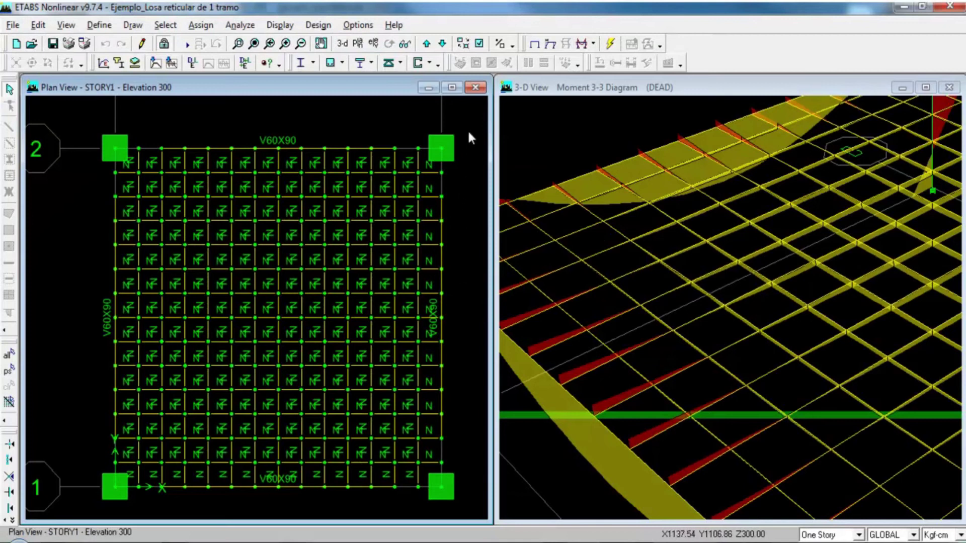
pyautogui.click(400, 26)
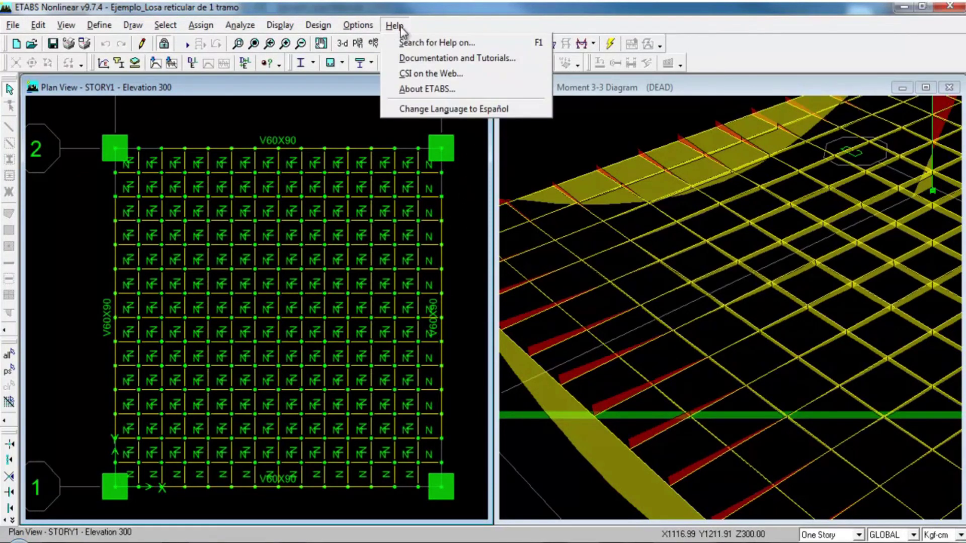
pyautogui.click(246, 96)
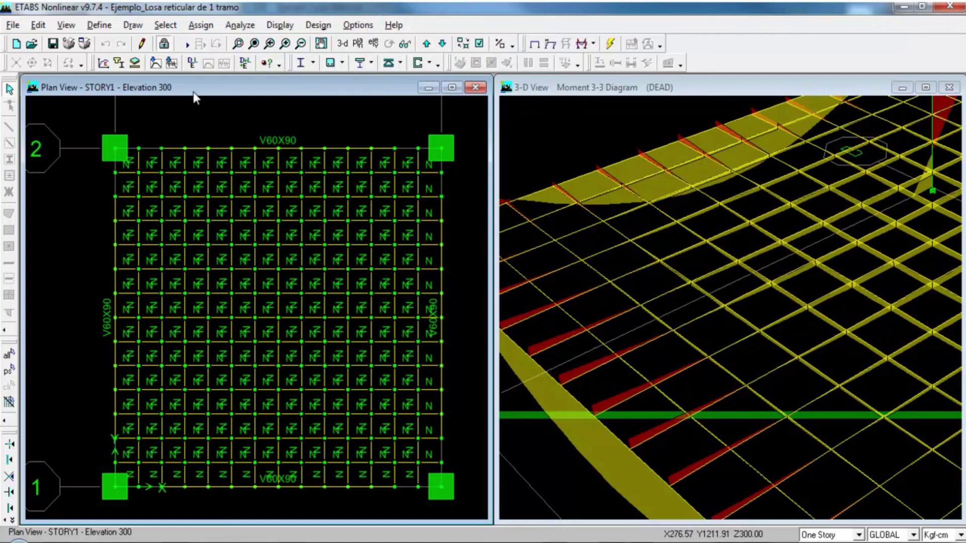
# - In ETABS 9.7.4, look up the rib section N in the list of defined frame properties
pyautogui.click(104, 25)
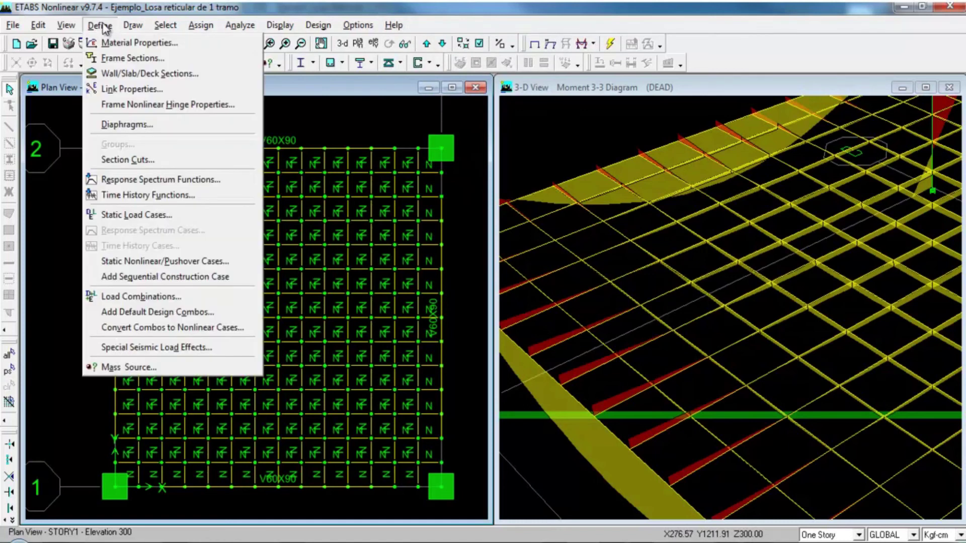
pyautogui.click(117, 59)
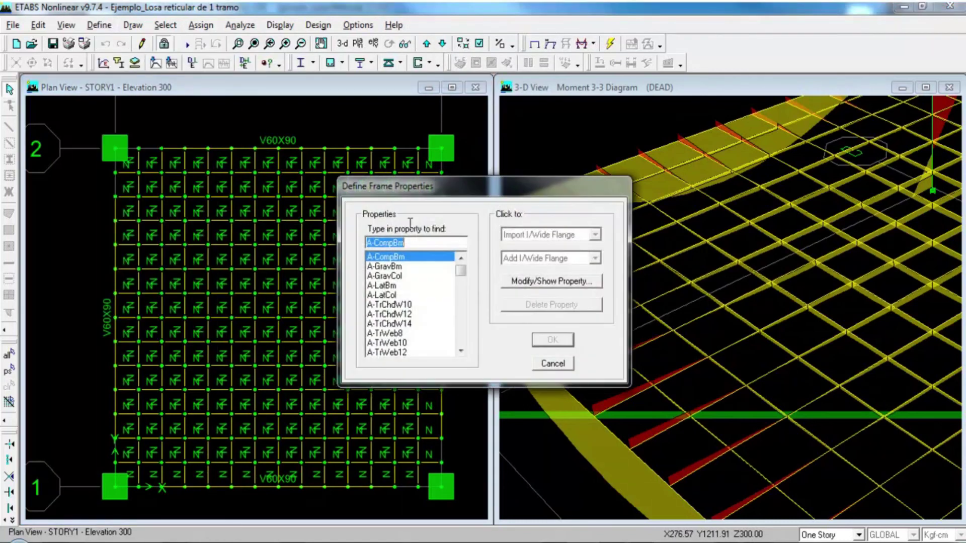
pyautogui.write('N')
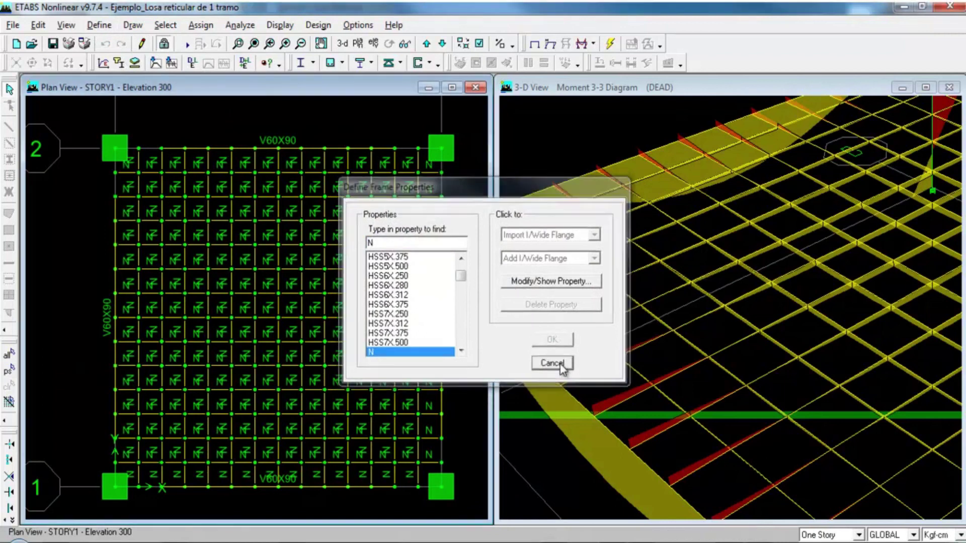
pyautogui.click(553, 363)
# - Review the LOSETA slab section's properties in the locked model and close its definition
pyautogui.click(99, 25)
pyautogui.click(128, 74)
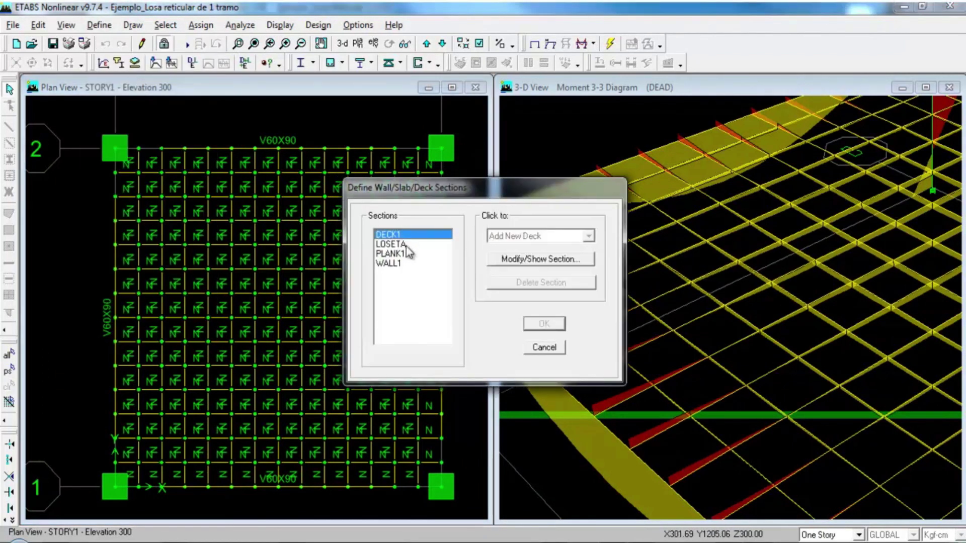
pyautogui.click(403, 245)
pyautogui.click(523, 259)
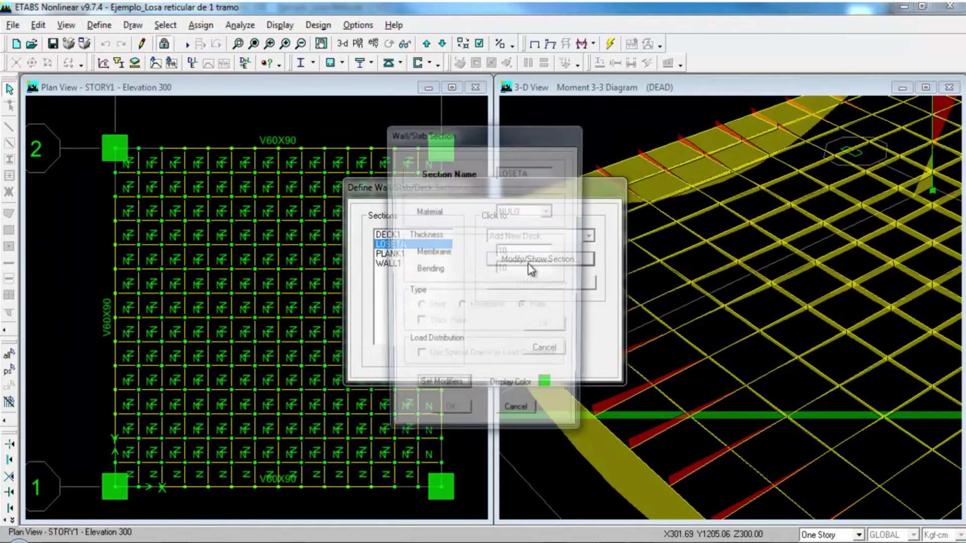
pyautogui.click(520, 414)
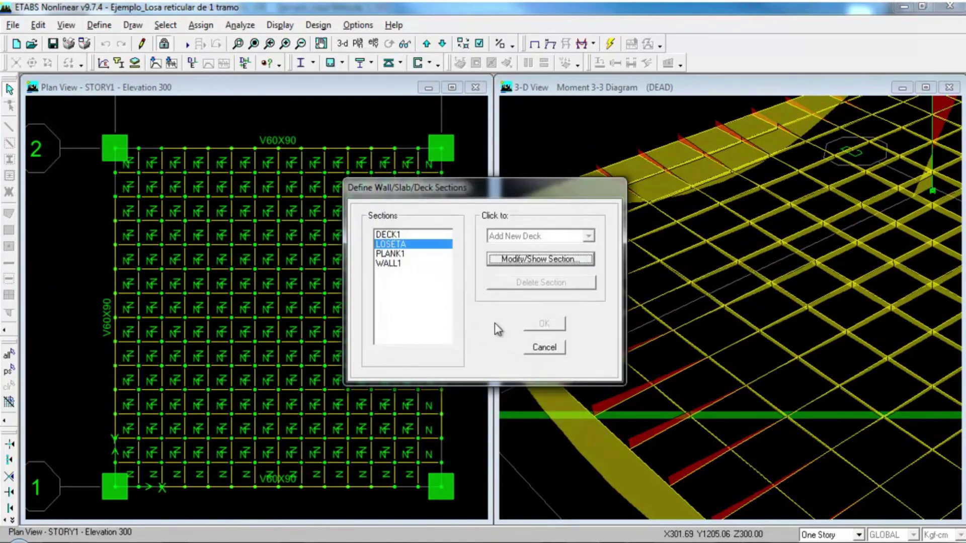
pyautogui.click(546, 348)
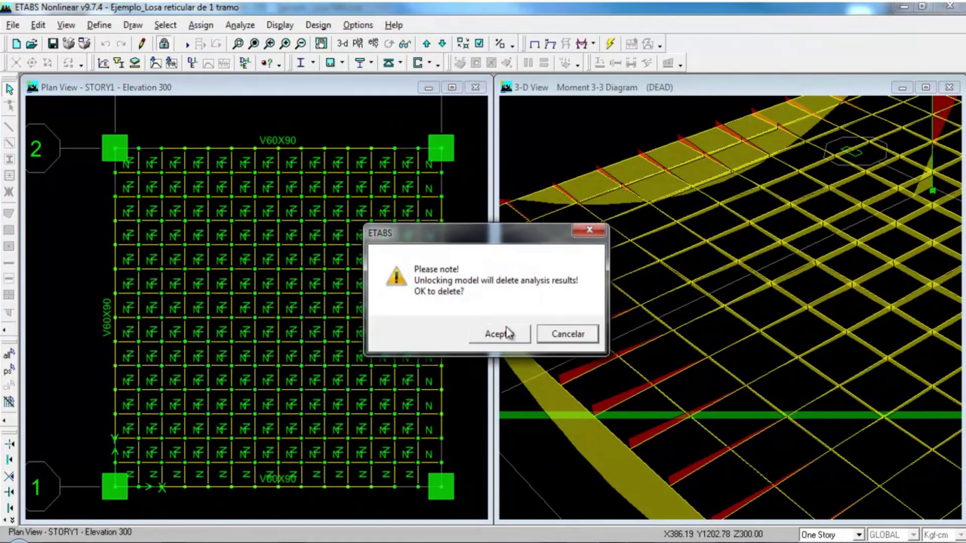
# - Unlock the model, accepting deletion of its analysis results, and open the LOSETA slab section's definition
pyautogui.click(505, 333)
pyautogui.click(109, 26)
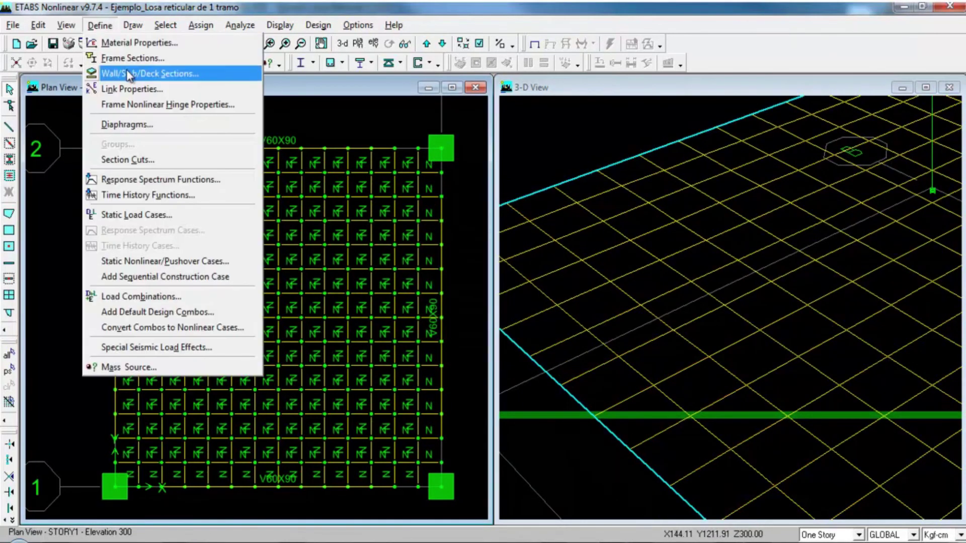
pyautogui.click(150, 73)
pyautogui.click(397, 244)
pyautogui.click(509, 261)
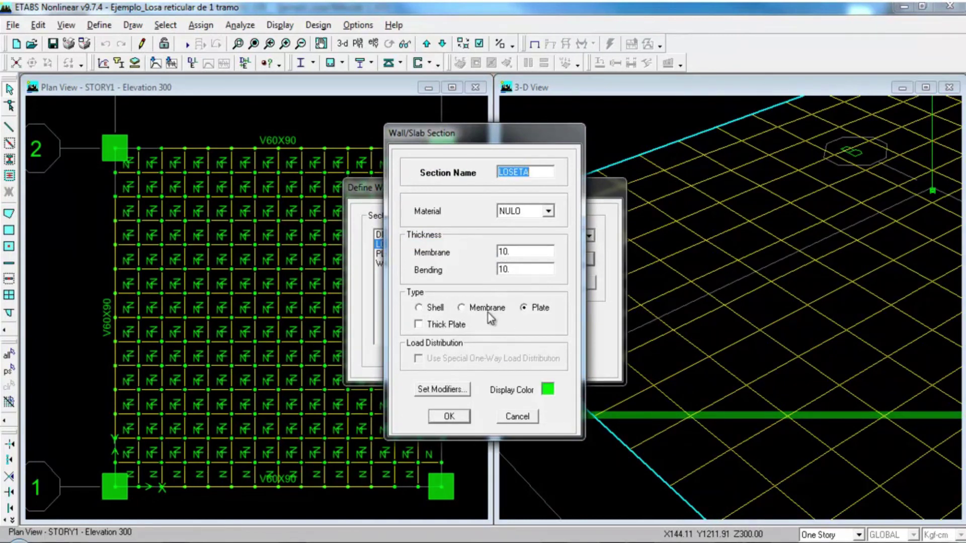
# - Read the help topic on wall/slab section thickness and behaviour types, and leave the LOSETA definition unmodified
pyautogui.doubleClick(526, 270)
pyautogui.press('F1')
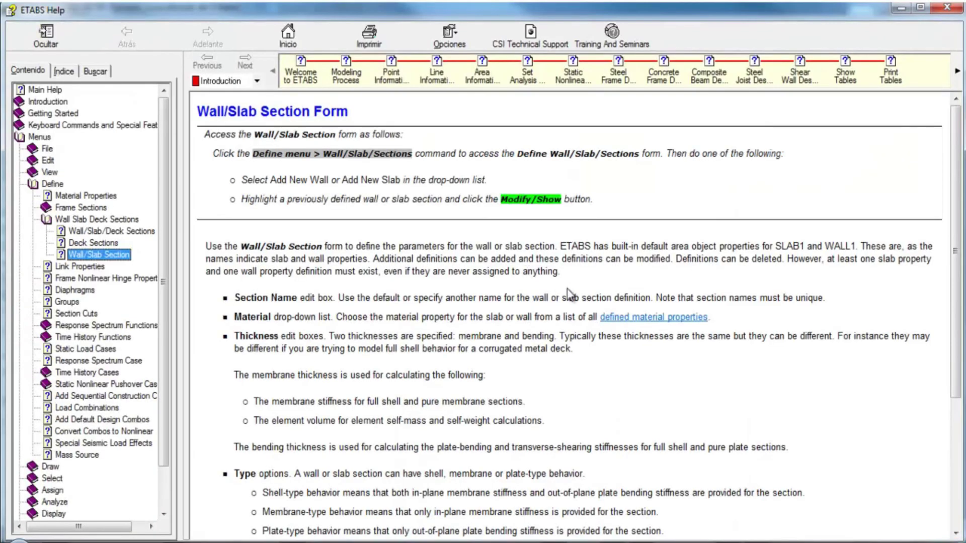
pyautogui.scroll(-1, 814, 291)
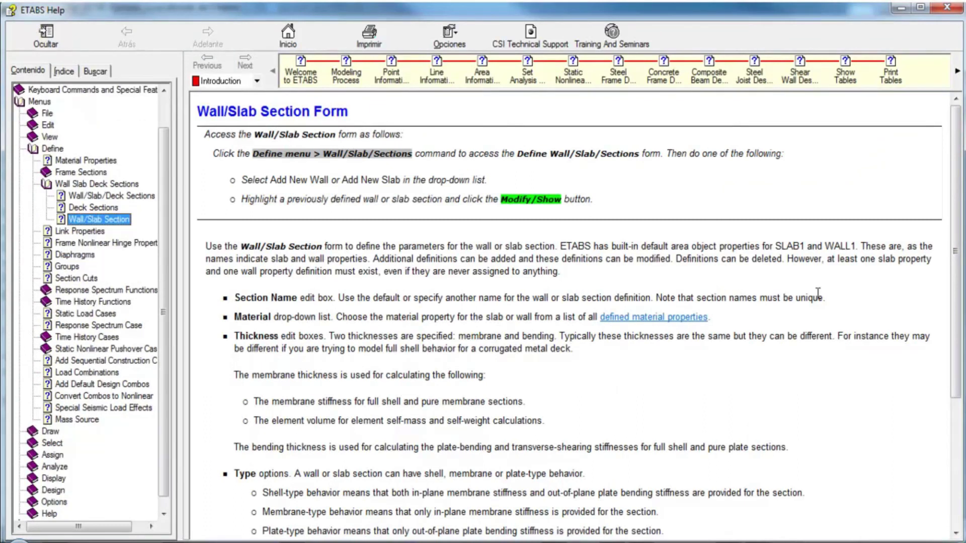
pyautogui.moveTo(955, 161); pyautogui.dragTo(955, 206)
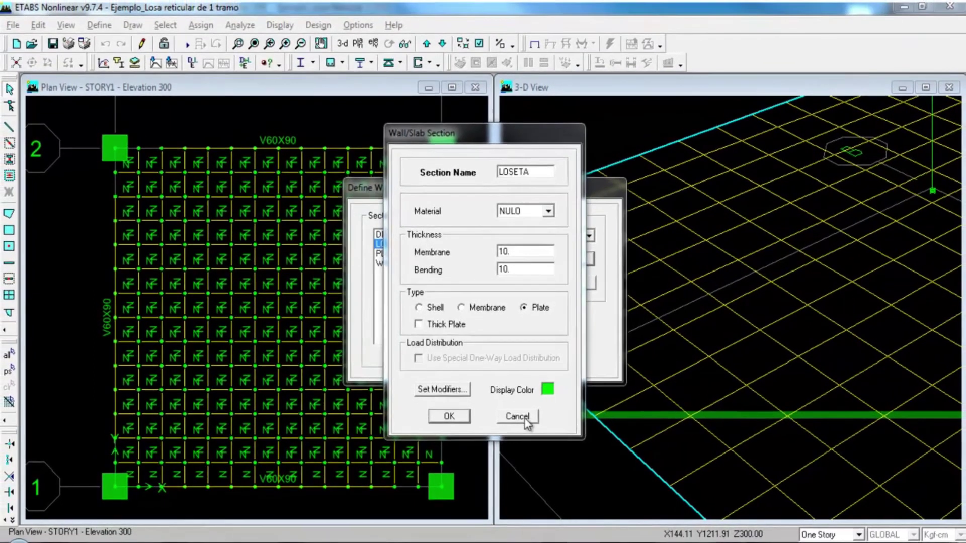
pyautogui.click(524, 413)
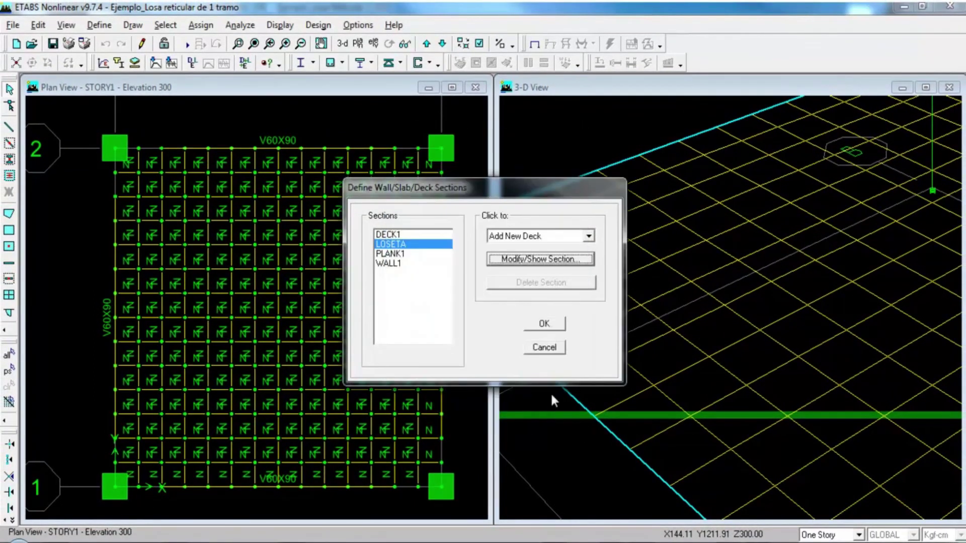
pyautogui.click(544, 347)
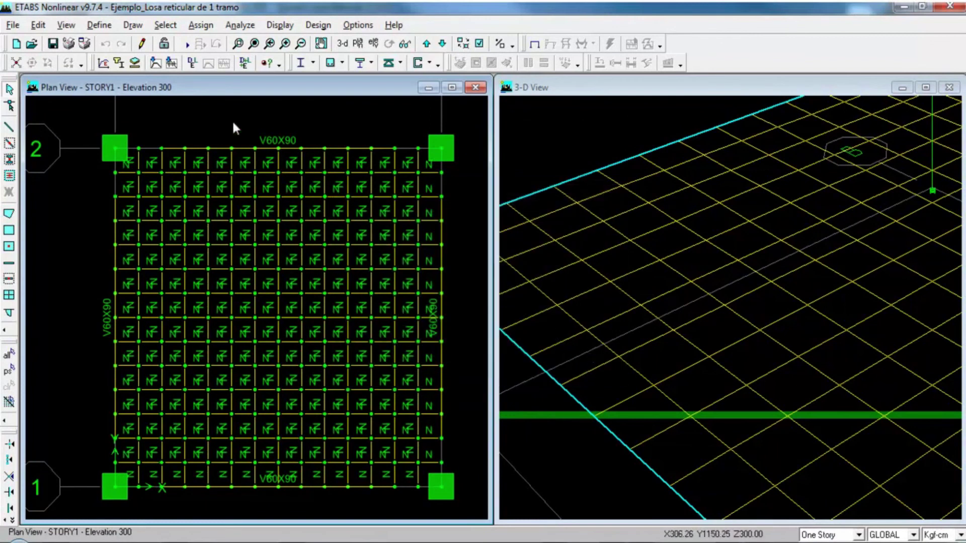
# - Discard the model's changes and look through the example files in the Modelos Bases ETABS folder without opening one
pyautogui.click(13, 24)
pyautogui.click(32, 61)
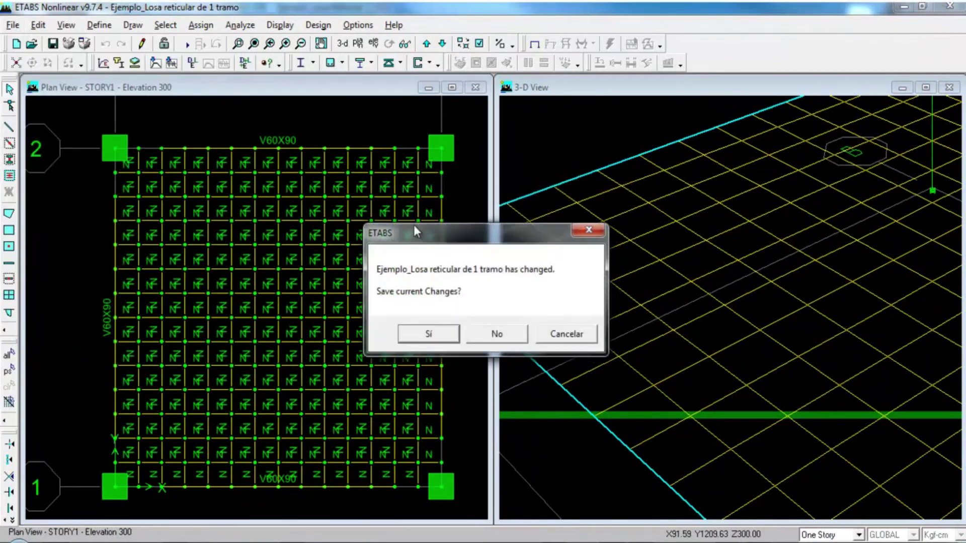
pyautogui.click(498, 334)
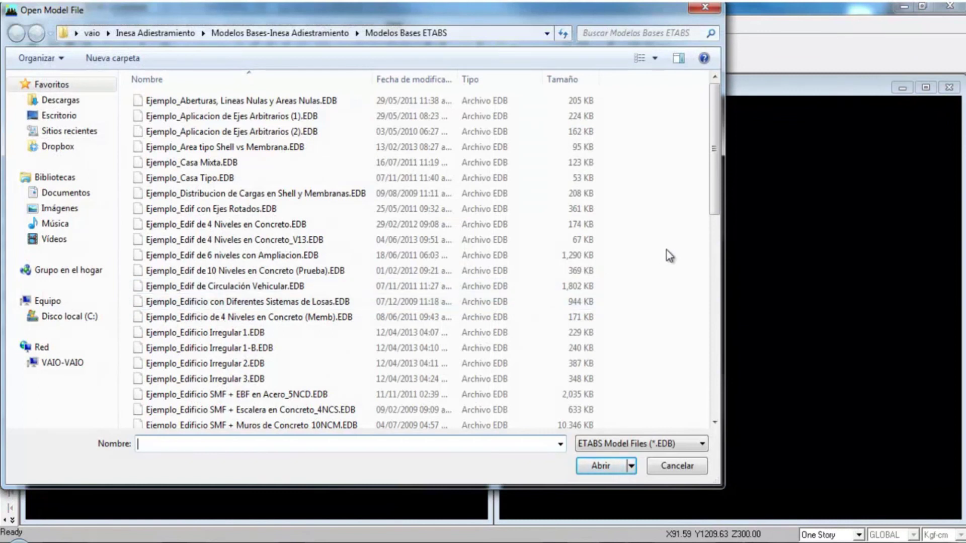
pyautogui.moveTo(714, 171); pyautogui.dragTo(717, 371)
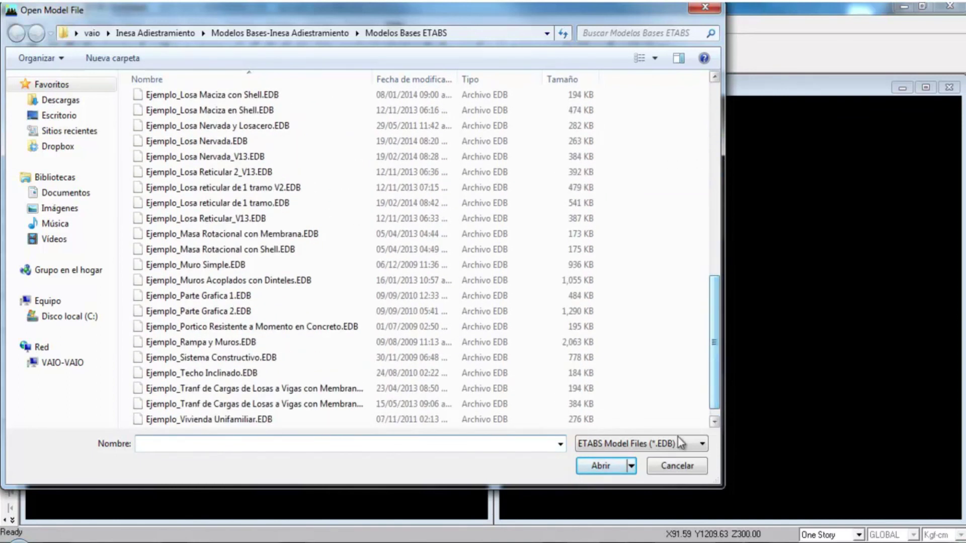
pyautogui.click(677, 465)
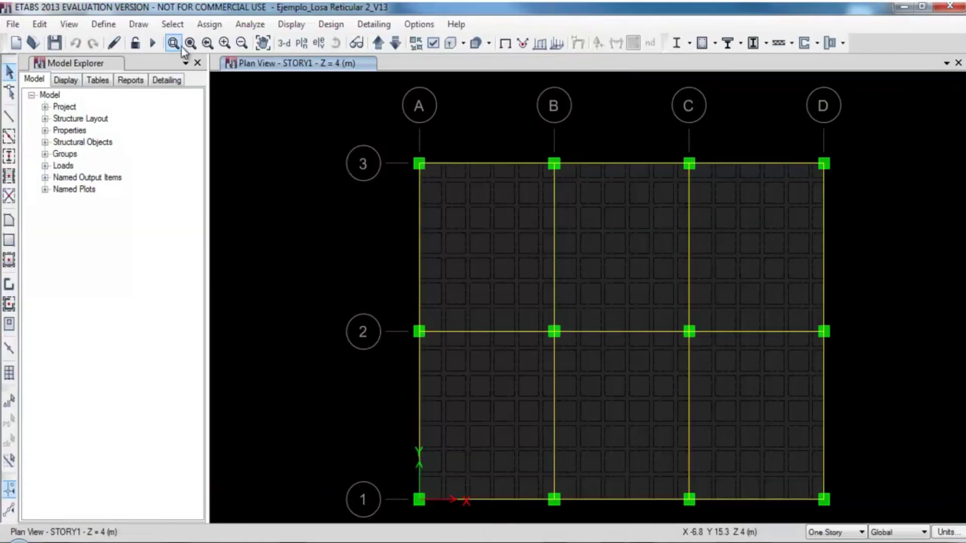
# - In ETABS 2013, try the Shell-Thin modeling type on the ATRANSF slab property
pyautogui.click(103, 23)
pyautogui.moveTo(118, 63)
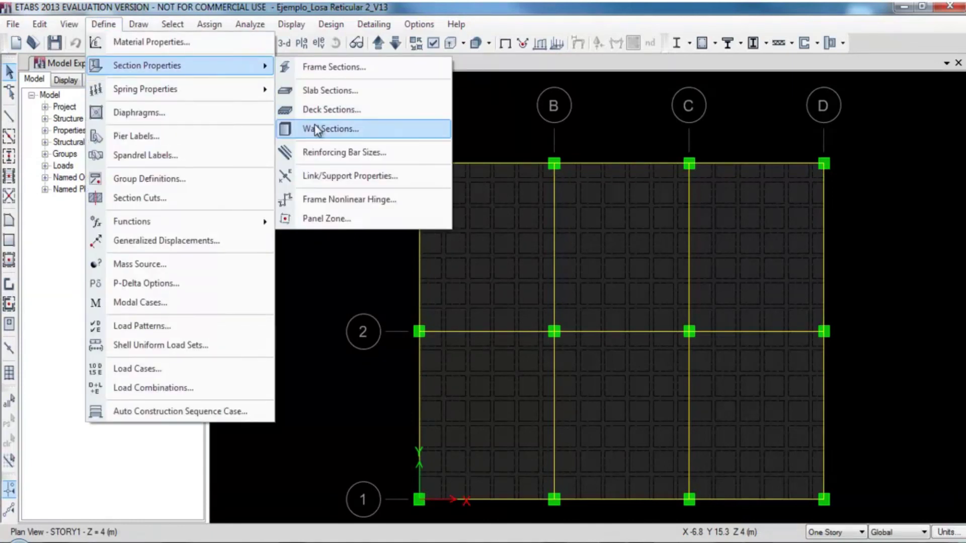
pyautogui.click(329, 92)
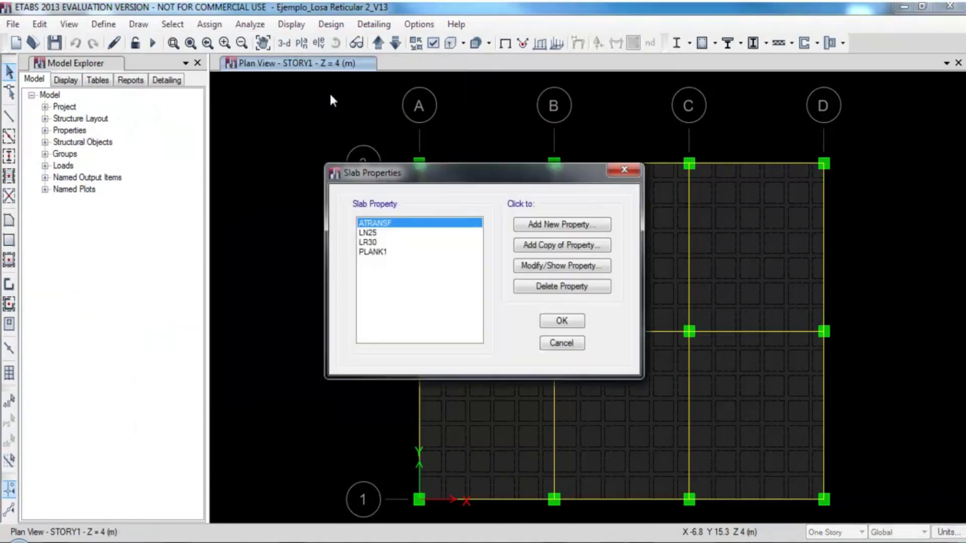
pyautogui.click(557, 266)
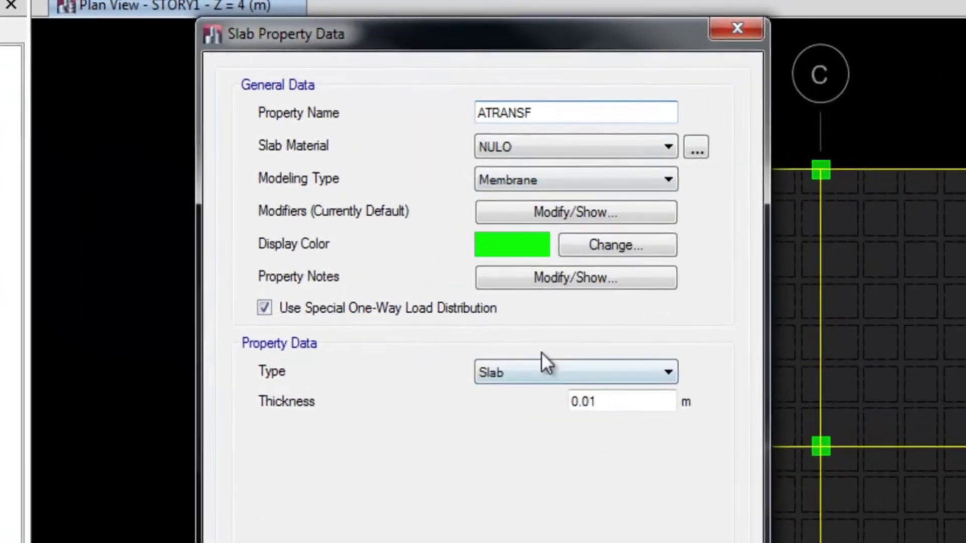
pyautogui.click(629, 187)
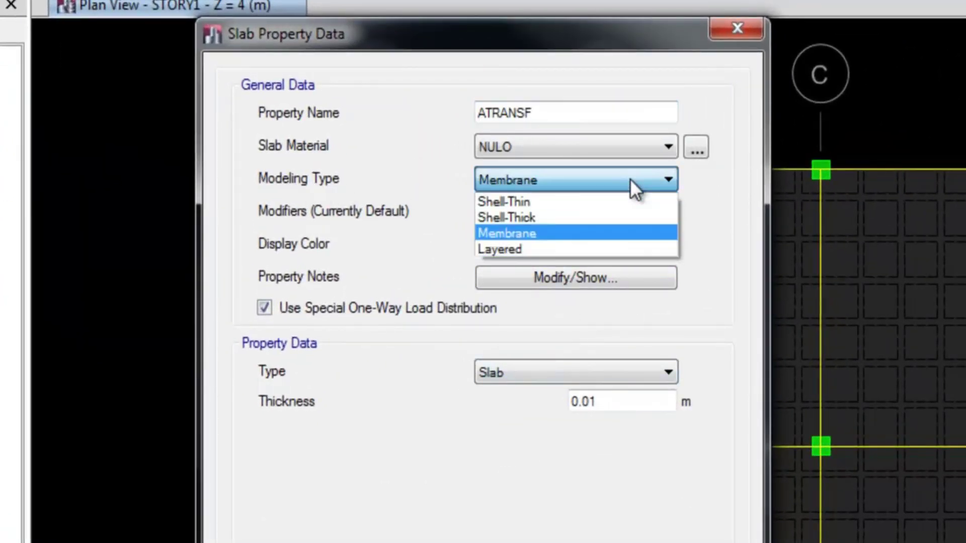
pyautogui.click(582, 201)
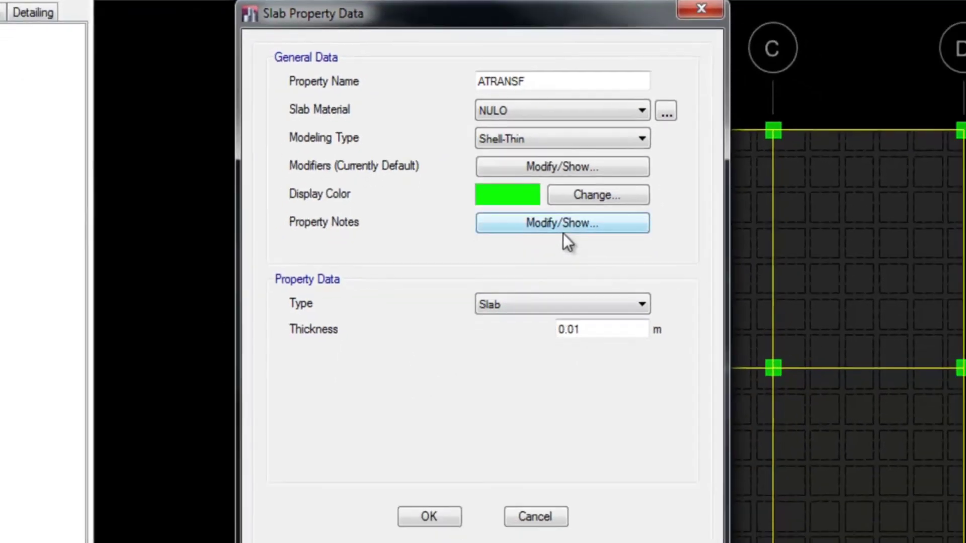
# - Examine the ATRANSF property's notes and stiffness modification factors, and close its definition without applying changes
pyautogui.click(579, 282)
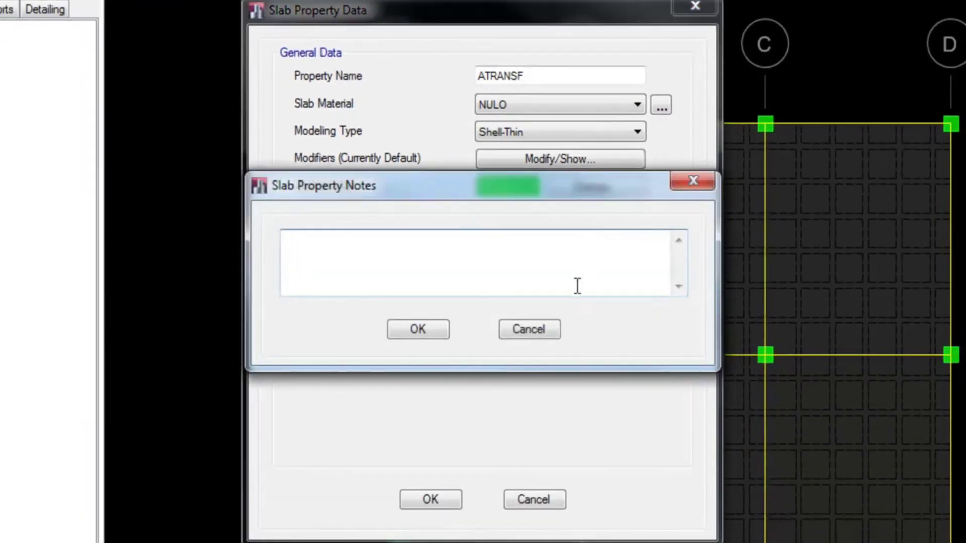
pyautogui.click(514, 333)
pyautogui.click(576, 159)
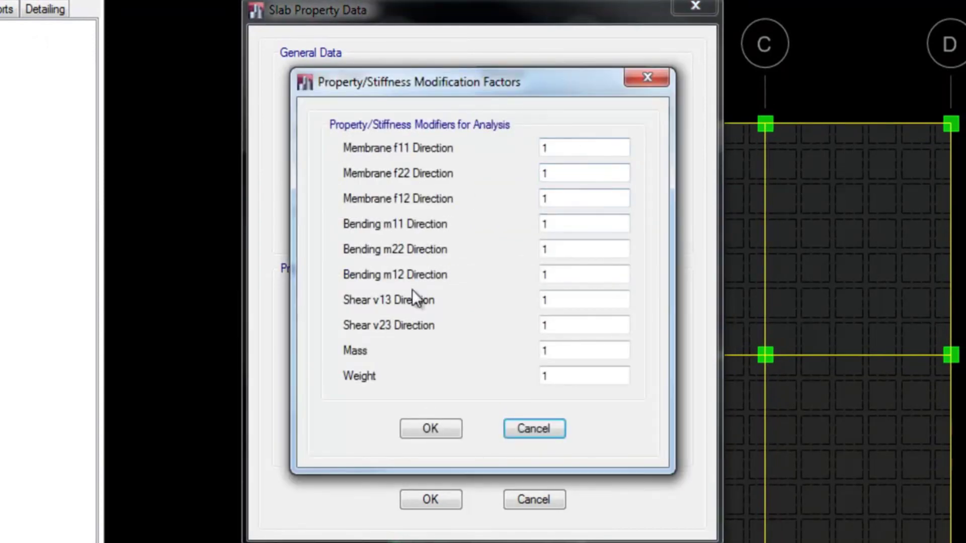
pyautogui.click(558, 428)
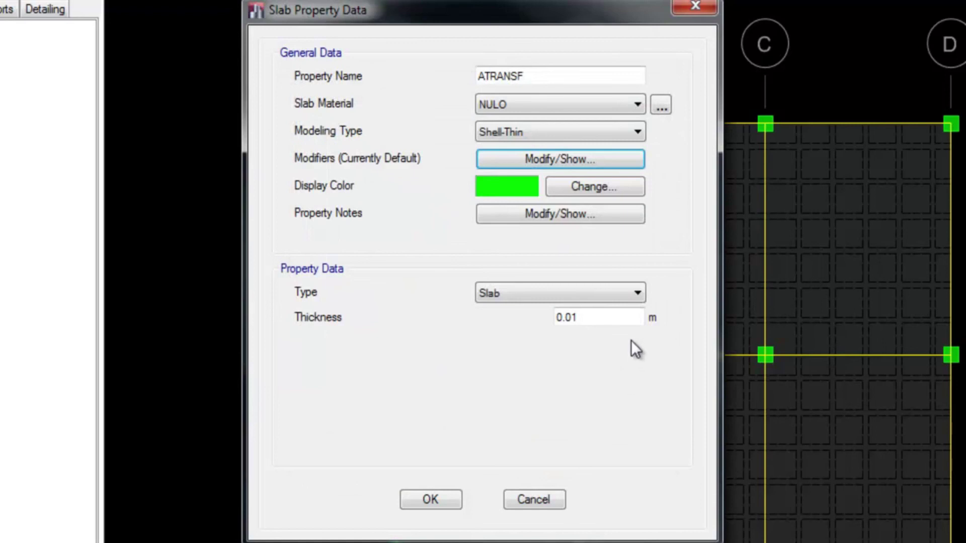
pyautogui.click(534, 500)
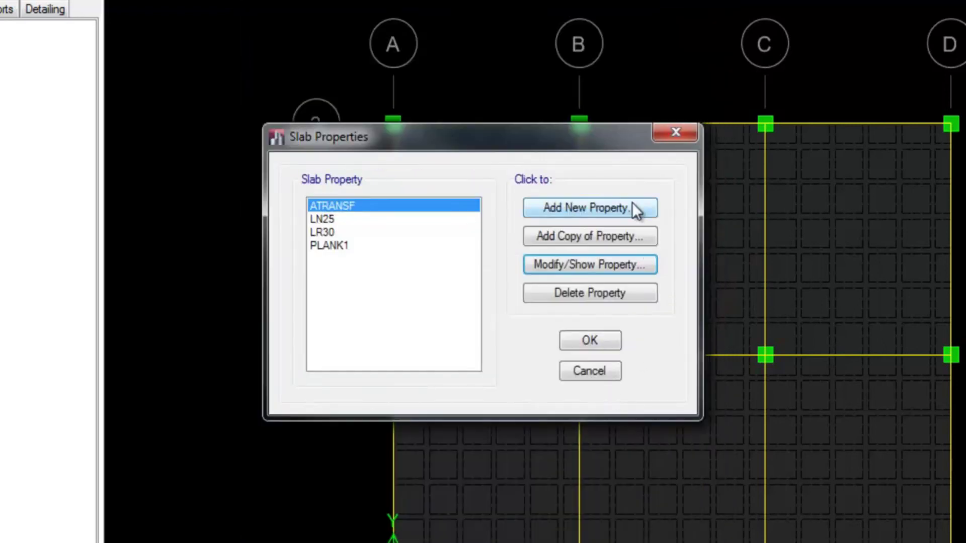
# - Try the Membrane modeling type on a new slab property, and discard the property without adding it
pyautogui.click(602, 208)
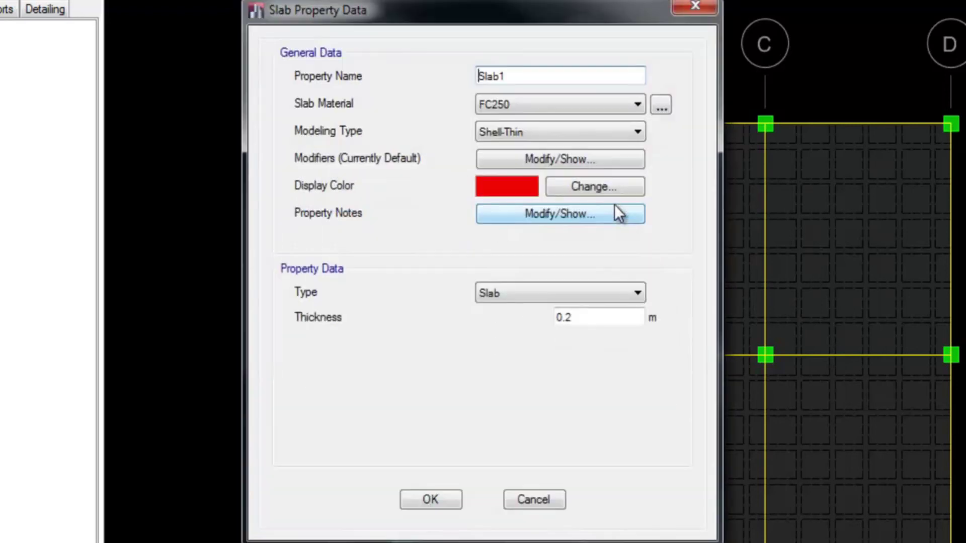
pyautogui.click(624, 133)
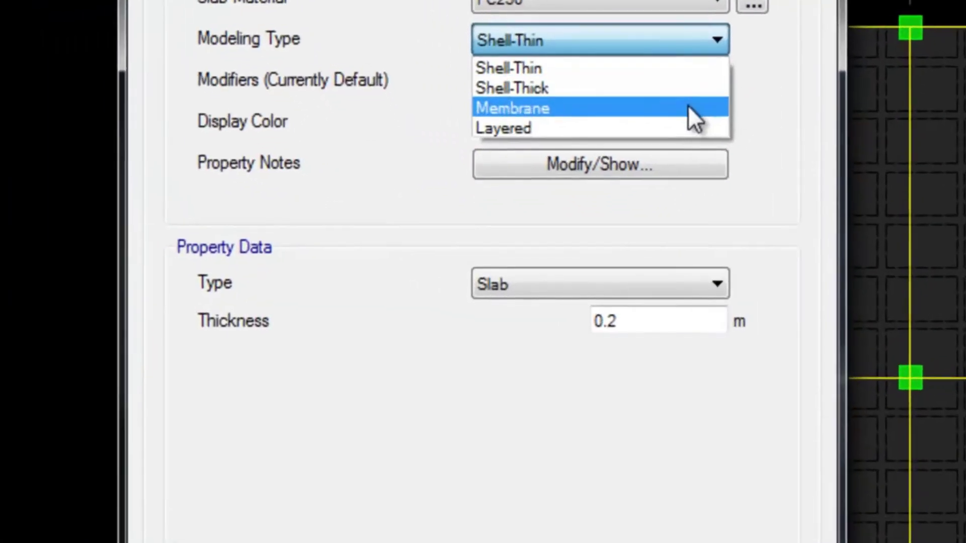
pyautogui.click(689, 108)
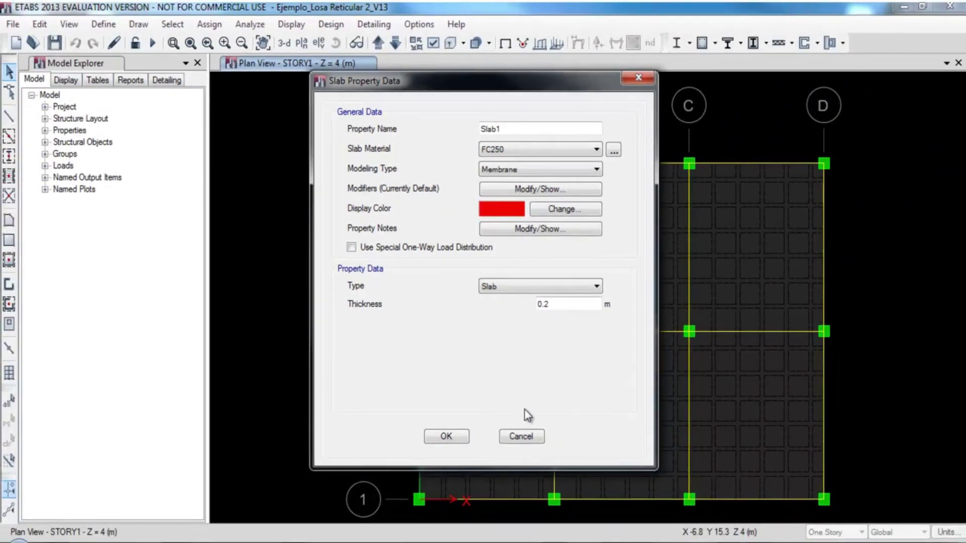
pyautogui.click(521, 436)
pyautogui.click(565, 342)
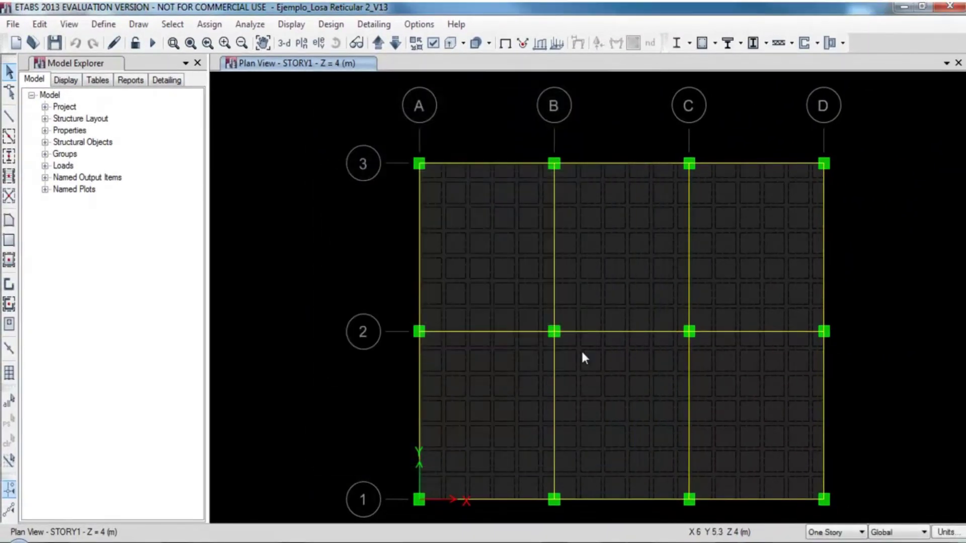